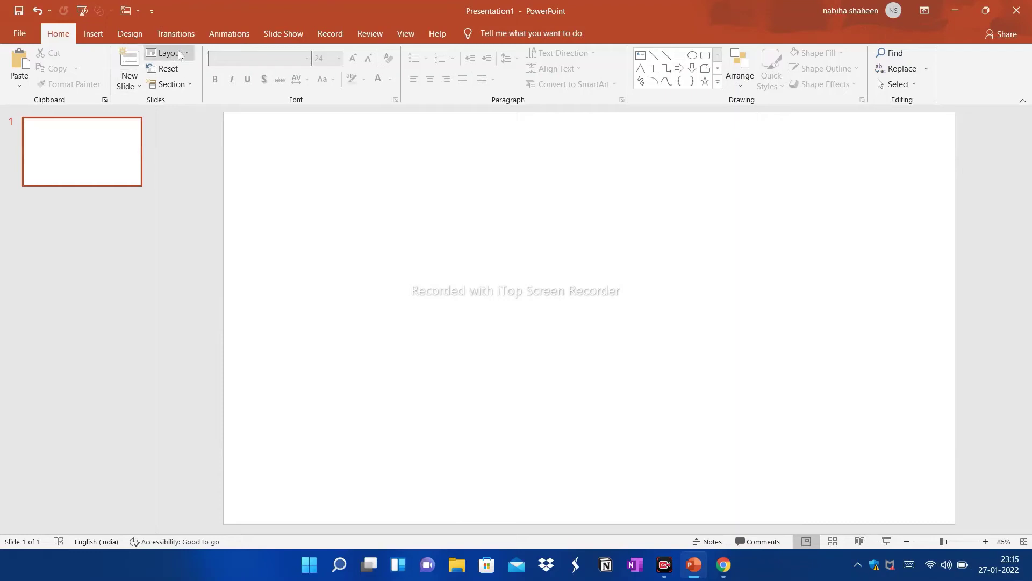
- Give the slide background a light gold solid fill at 79% transparency
{"action": "left_click", "coordinate": [167, 52]}
{"action": "left_click", "coordinate": [529, 279]}
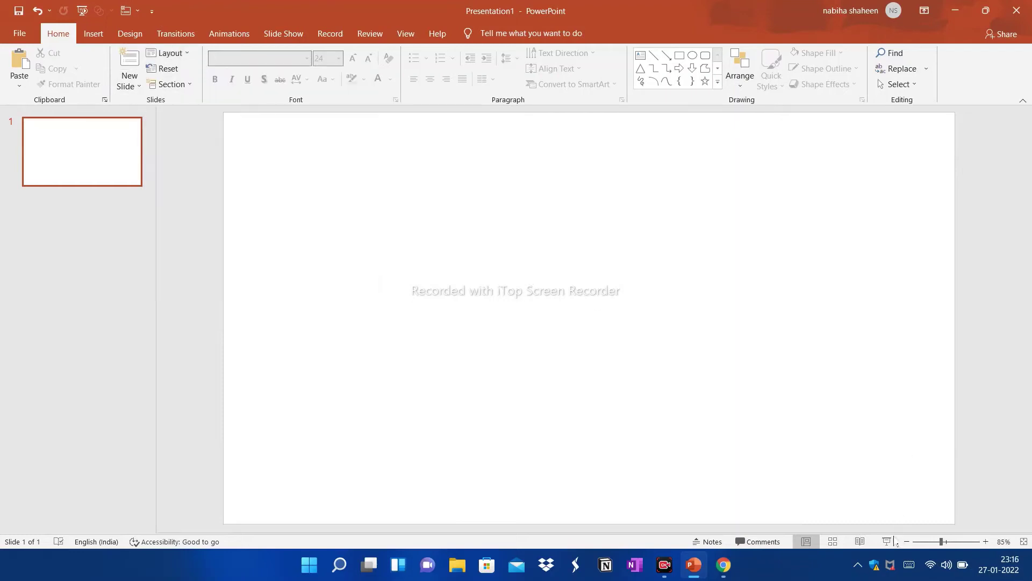
{"action": "left_click", "coordinate": [130, 33]}
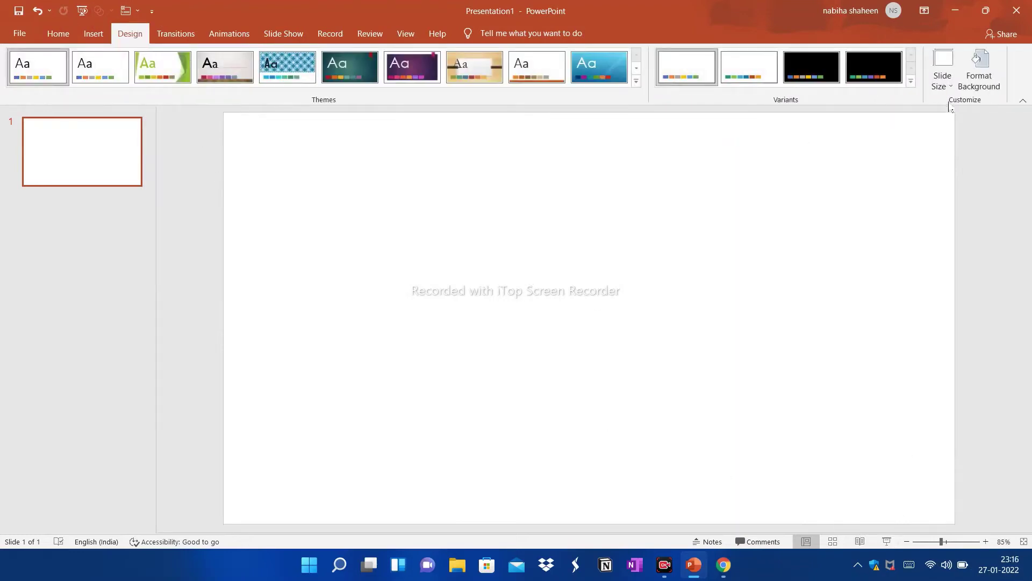
{"action": "left_click", "coordinate": [979, 70]}
{"action": "left_click", "coordinate": [1004, 282]}
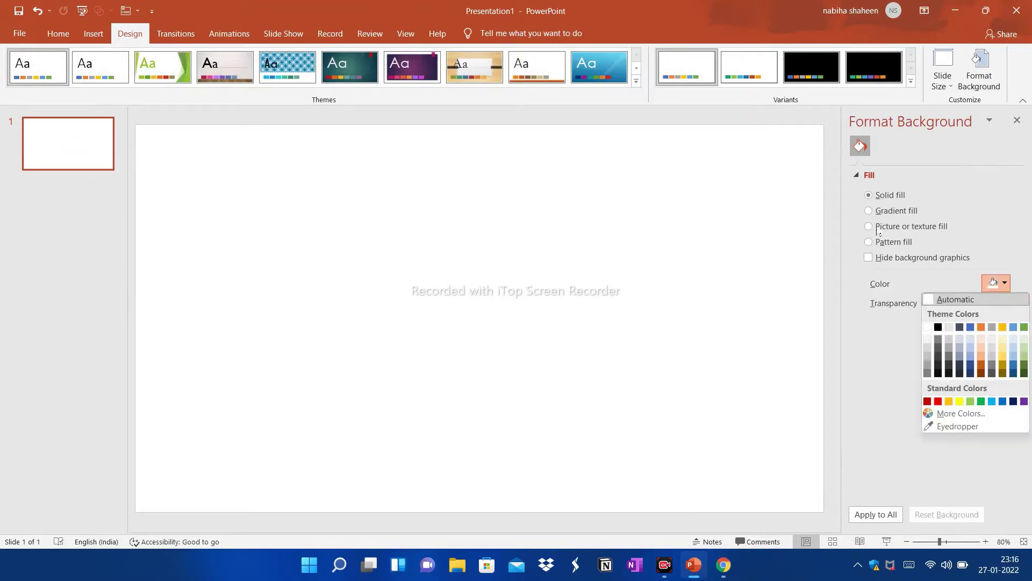
{"action": "left_click", "coordinate": [1003, 356]}
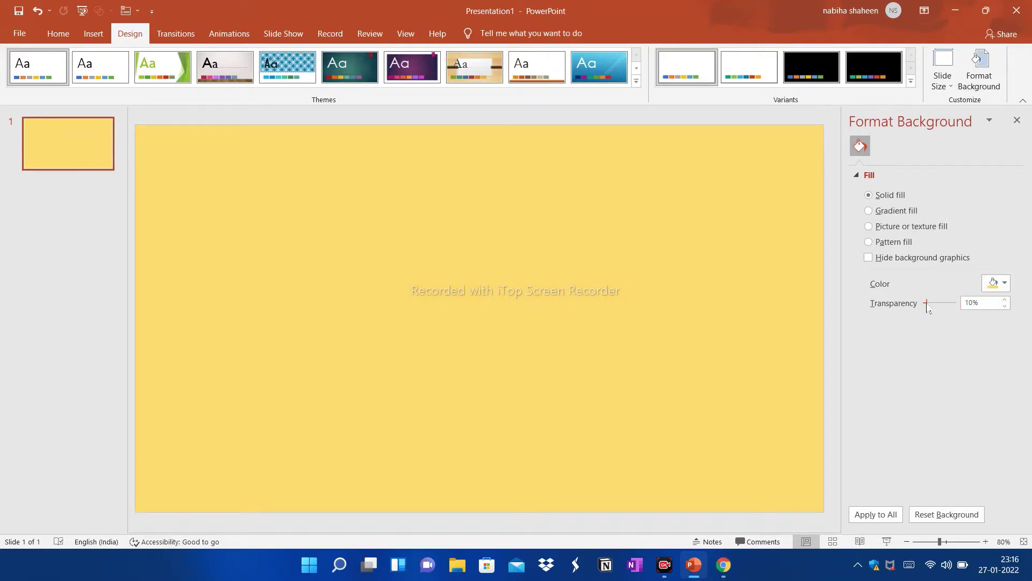
{"action": "left_click_drag", "start_coordinate": [930, 304], "coordinate": [942, 304]}
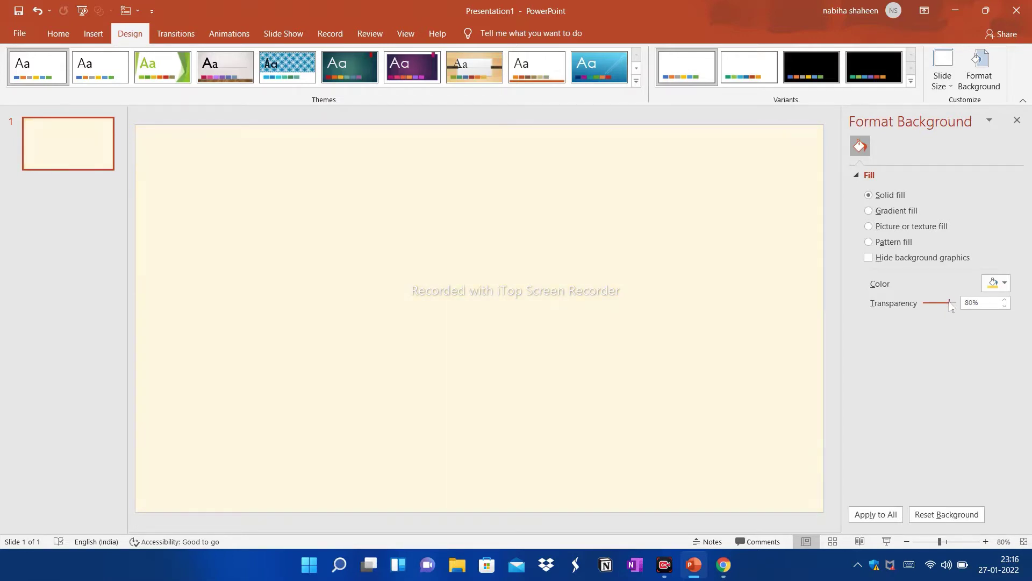
- Apply the pale cream background to all slides and close the background pane
{"action": "left_click", "coordinate": [1016, 120]}
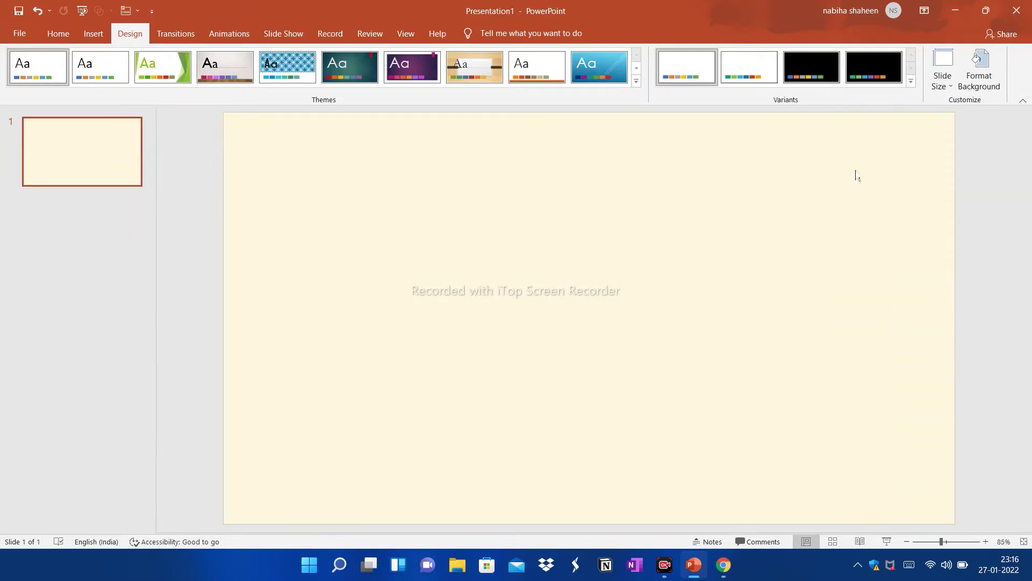
{"action": "left_click", "coordinate": [979, 68]}
{"action": "left_click", "coordinate": [877, 517]}
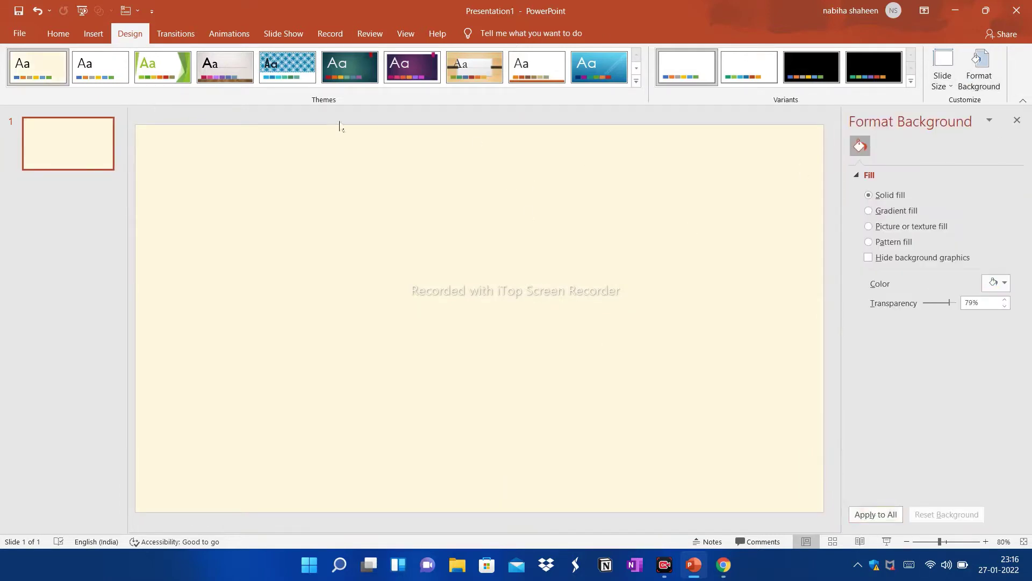
{"action": "left_click", "coordinate": [1016, 121]}
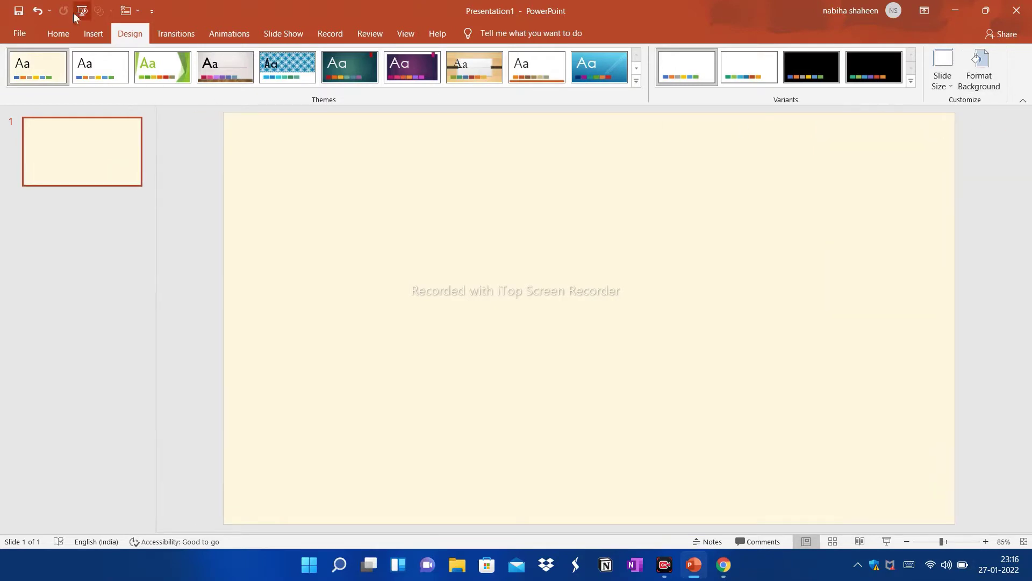
- Insert the torn newspaper scrap image download__1_-removebg-preview from Videos > TEMPLATES
{"action": "left_click", "coordinate": [95, 36]}
{"action": "left_click", "coordinate": [98, 64]}
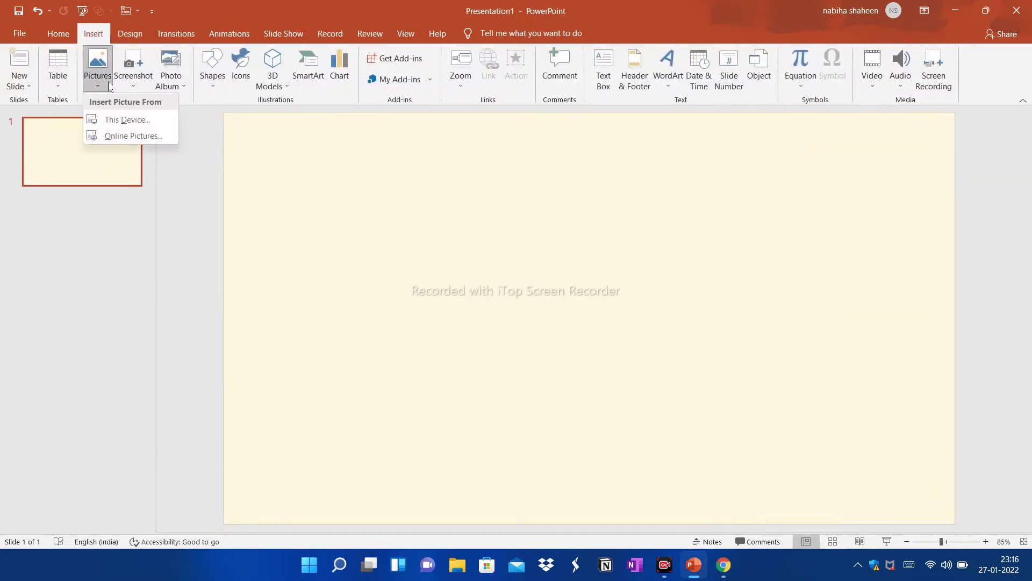
{"action": "left_click", "coordinate": [110, 119]}
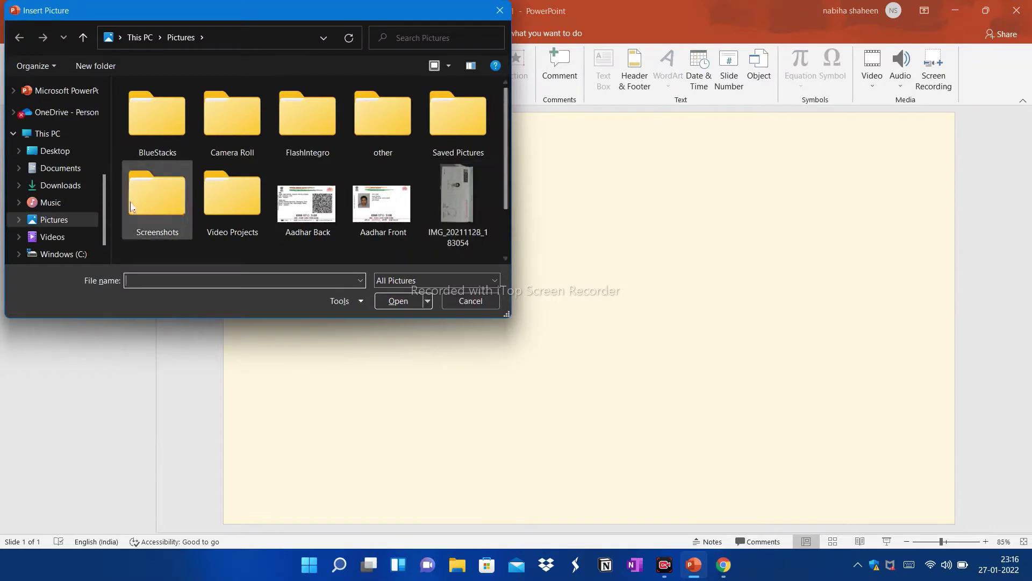
{"action": "left_click", "coordinate": [76, 235]}
{"action": "scroll", "coordinate": [507, 199], "scroll_direction": "down", "scroll_amount": 3}
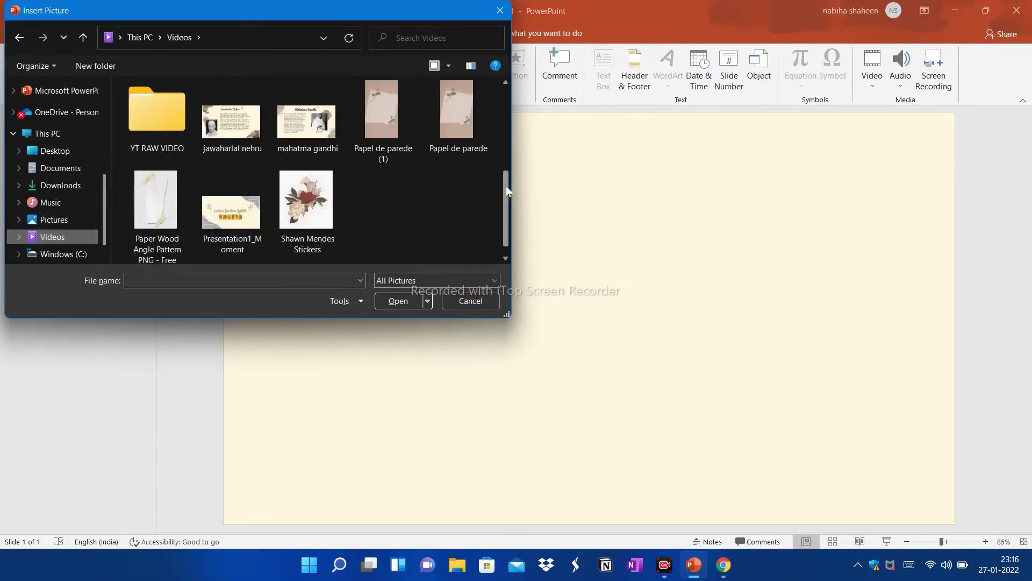
{"action": "scroll", "coordinate": [505, 155], "scroll_direction": "up", "scroll_amount": 3}
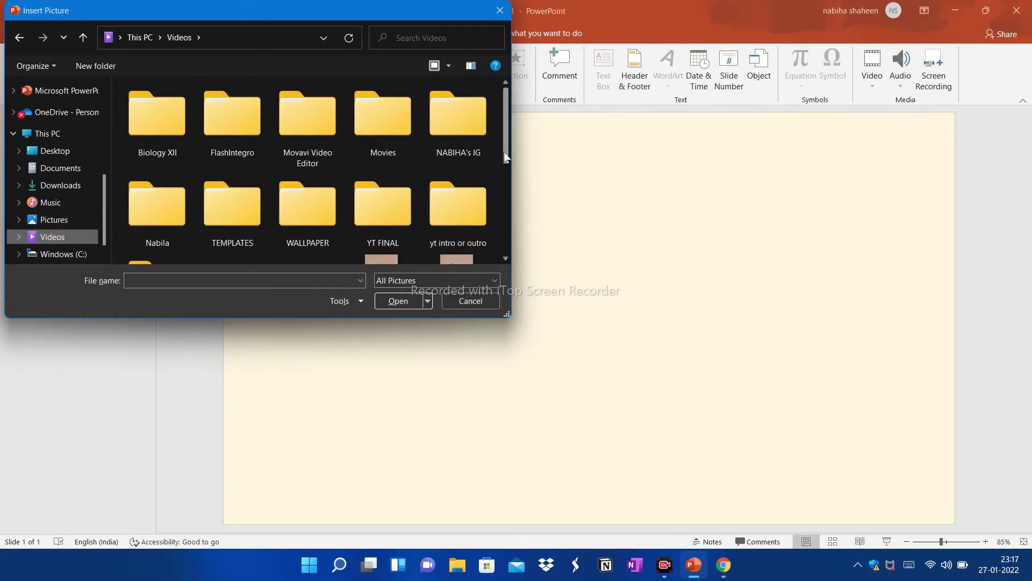
{"action": "double_click", "coordinate": [232, 207]}
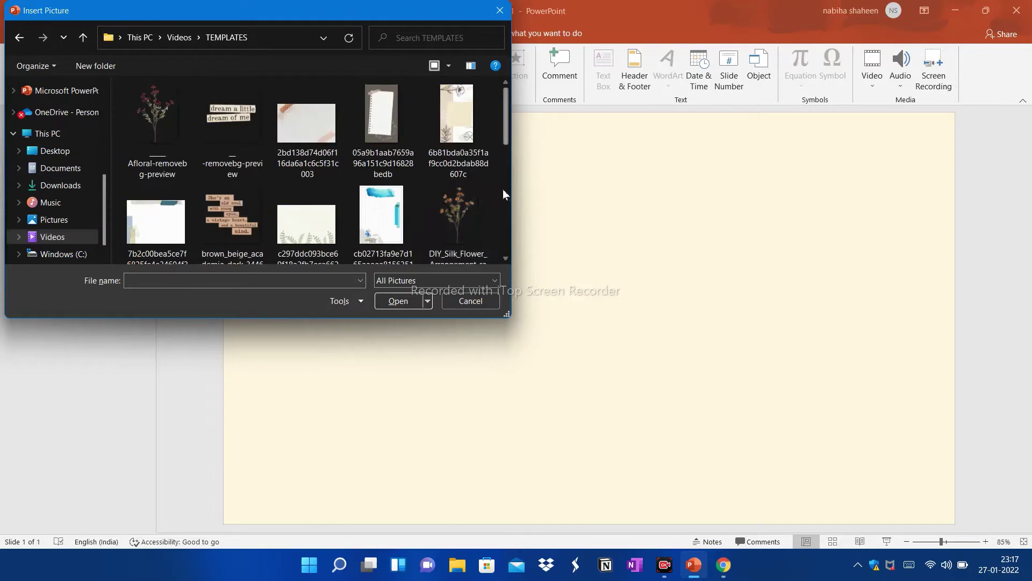
{"action": "scroll", "coordinate": [503, 189], "scroll_direction": "down", "scroll_amount": 2}
{"action": "scroll", "coordinate": [503, 195], "scroll_direction": "down", "scroll_amount": 2}
{"action": "left_click", "coordinate": [314, 124]}
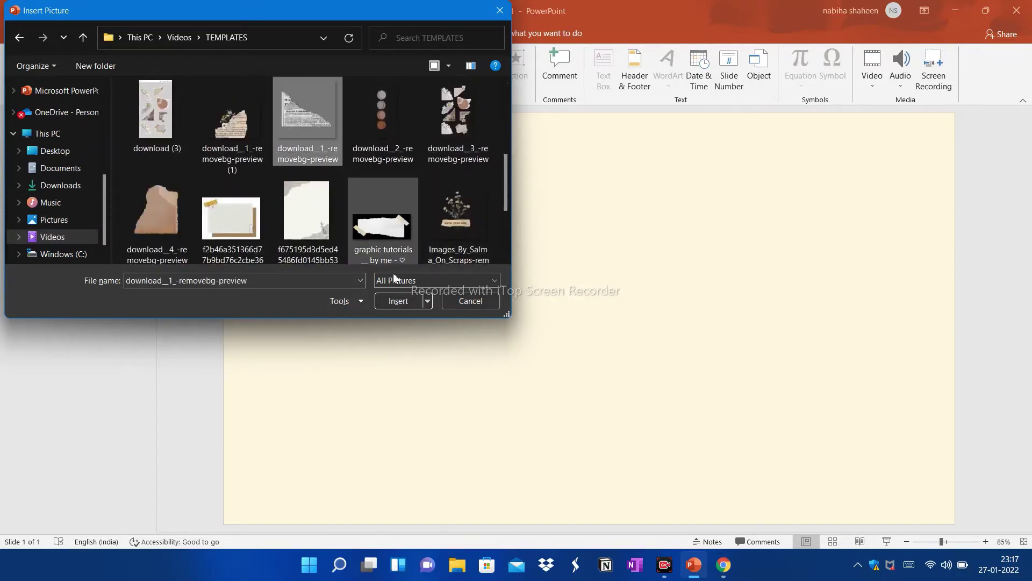
{"action": "left_click", "coordinate": [398, 301]}
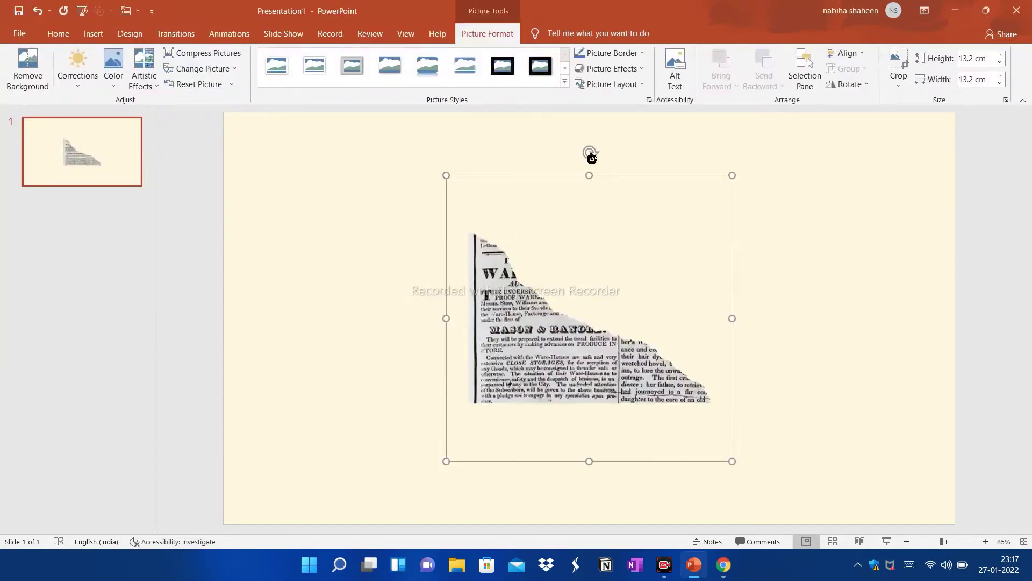
- Move the newspaper scrap into the bottom-left corner and duplicate it
{"action": "left_click_drag", "start_coordinate": [578, 312], "coordinate": [331, 427]}
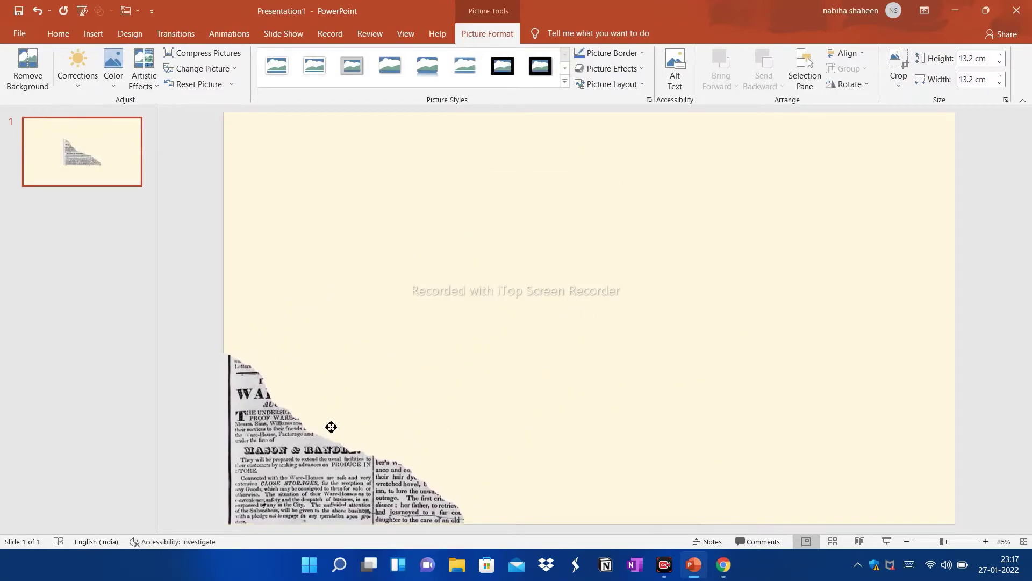
{"action": "left_click", "coordinate": [67, 39]}
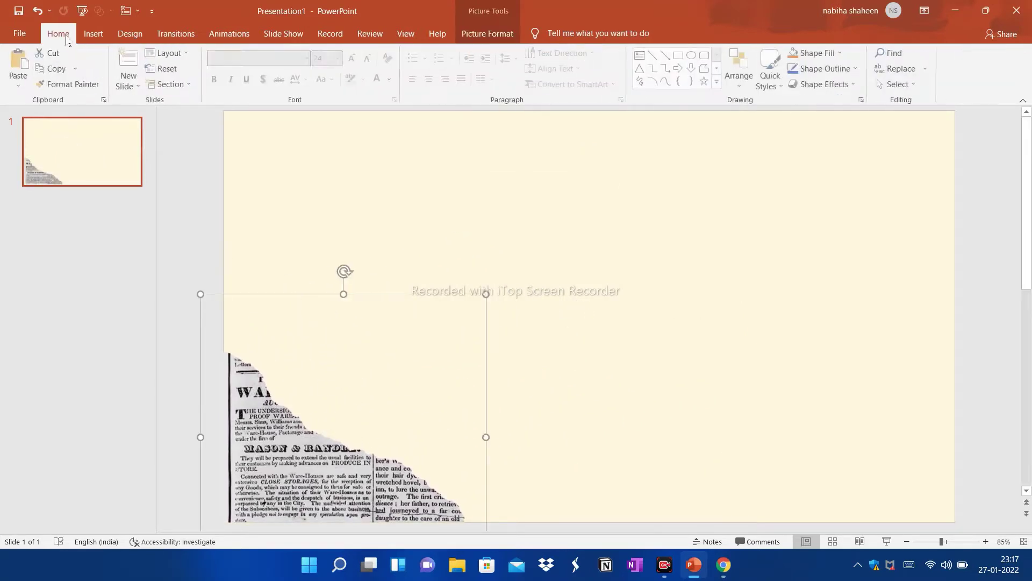
{"action": "left_click", "coordinate": [75, 68]}
{"action": "left_click", "coordinate": [70, 85]}
- Turn the copy upside down and fit it snugly into the top-right corner
{"action": "mouse_move", "coordinate": [384, 324]}
{"action": "left_mouse_down"}
{"action": "mouse_move", "coordinate": [444, 344]}
{"action": "mouse_move", "coordinate": [633, 272]}
{"action": "left_mouse_up"}
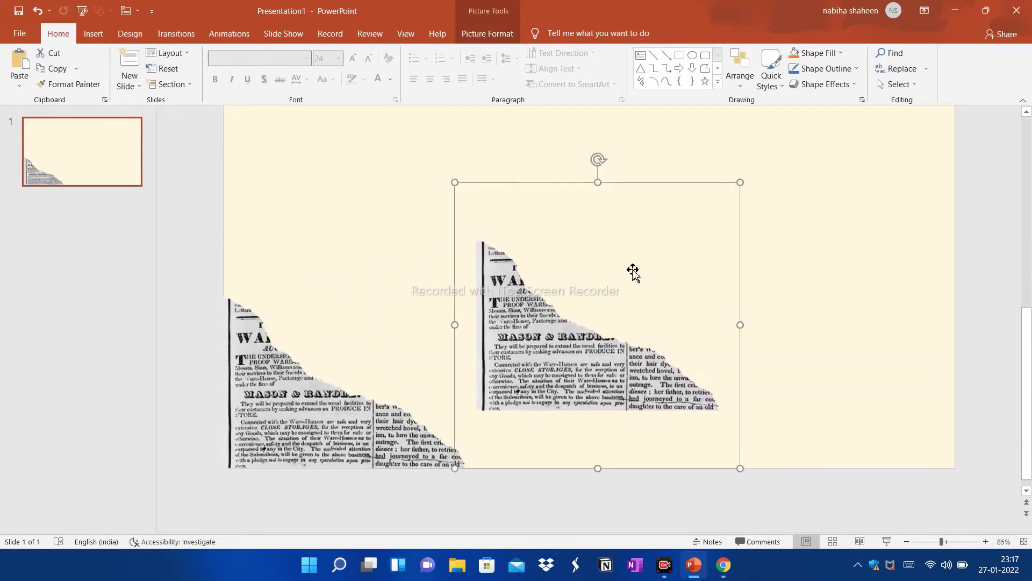
{"action": "mouse_move", "coordinate": [598, 159]}
{"action": "left_mouse_down"}
{"action": "mouse_move", "coordinate": [735, 214]}
{"action": "mouse_move", "coordinate": [620, 383]}
{"action": "mouse_move", "coordinate": [602, 381]}
{"action": "left_mouse_up"}
{"action": "left_click_drag", "start_coordinate": [639, 307], "coordinate": [769, 205]}
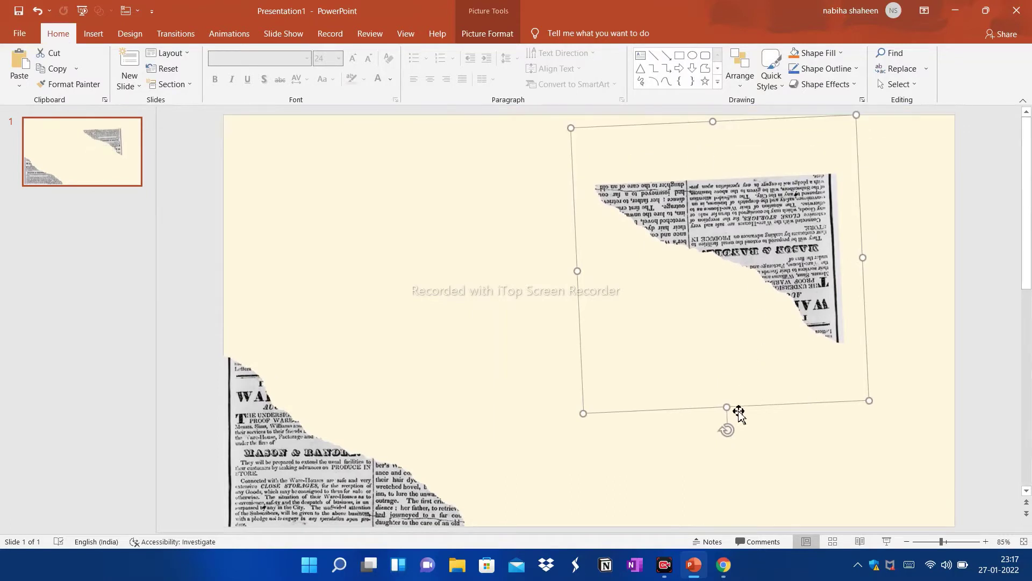
{"action": "left_click_drag", "start_coordinate": [725, 433], "coordinate": [726, 424]}
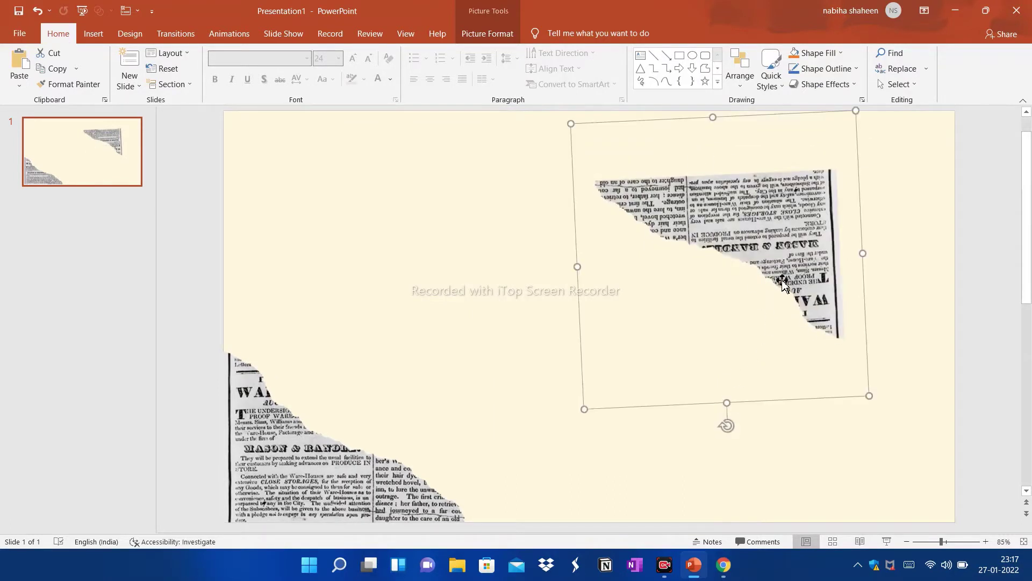
{"action": "left_click_drag", "start_coordinate": [781, 283], "coordinate": [877, 230]}
{"action": "left_click_drag", "start_coordinate": [839, 375], "coordinate": [830, 373]}
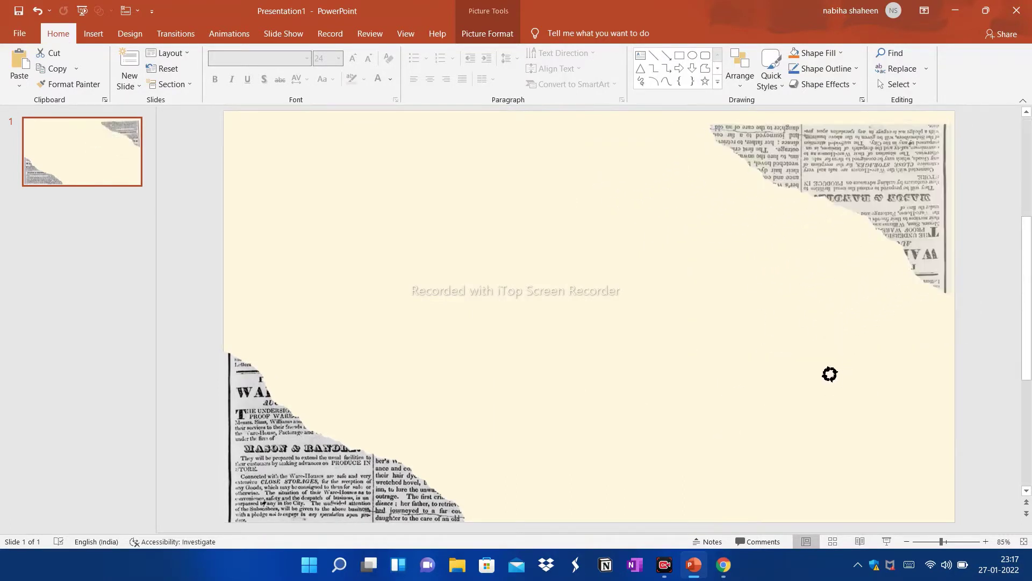
{"action": "left_click_drag", "start_coordinate": [917, 235], "coordinate": [920, 228]}
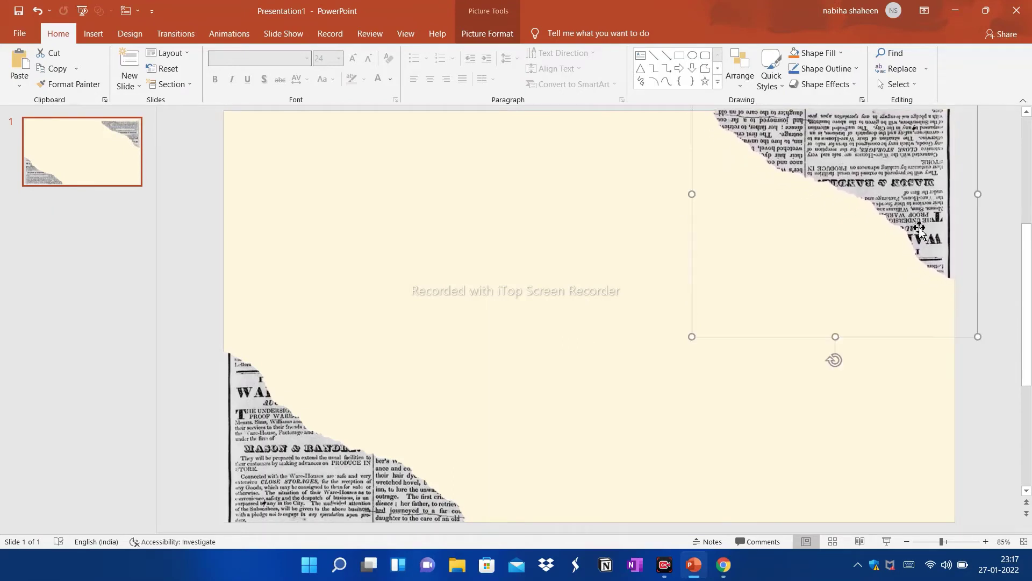
{"action": "left_click", "coordinate": [580, 230]}
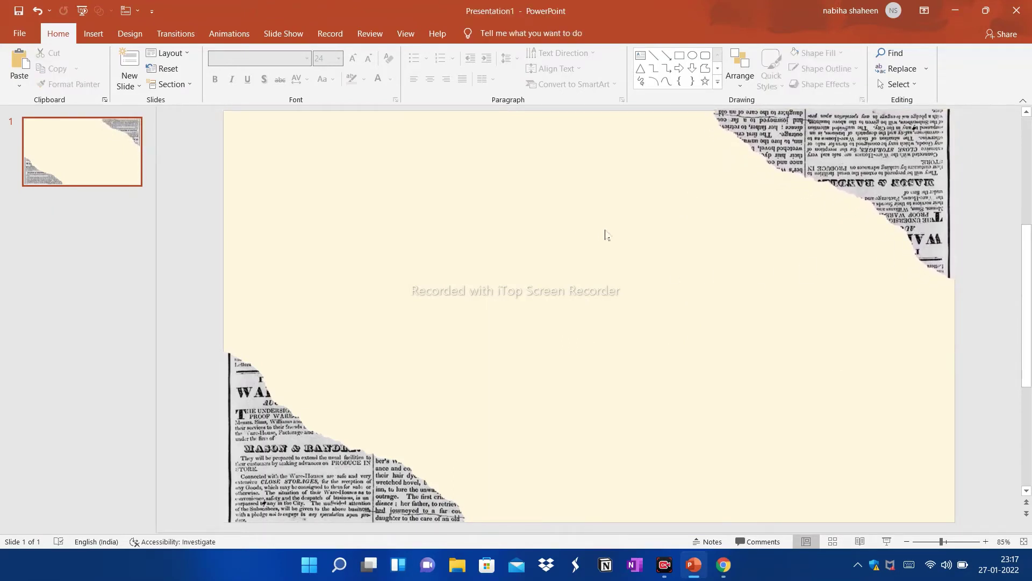
- Paste the 'Indian Freedom Fighters' title into a new text box in the Hello script font
{"action": "left_click", "coordinate": [640, 56]}
{"action": "left_click", "coordinate": [387, 260]}
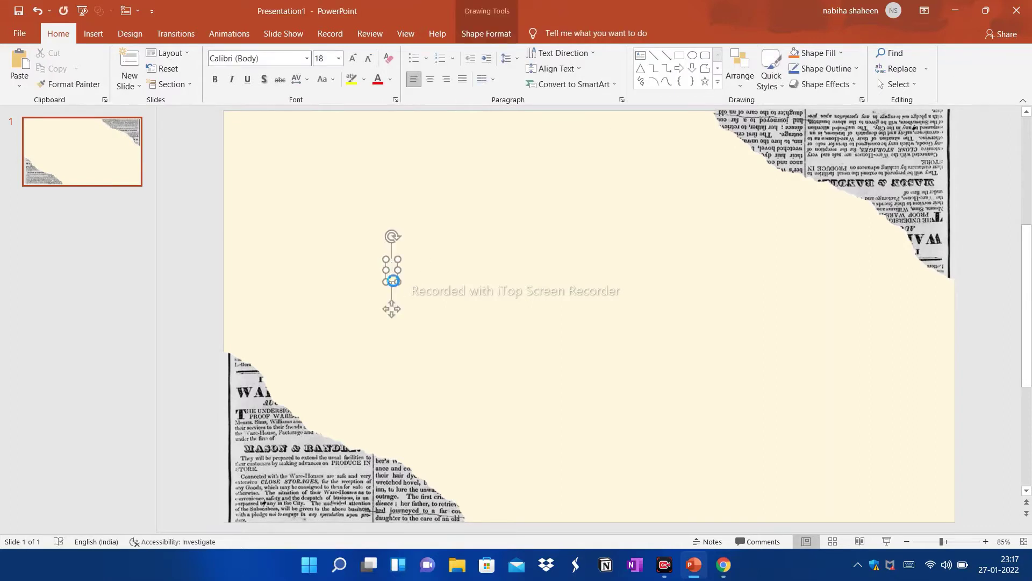
{"action": "key", "text": "ctrl+v"}
{"action": "left_click_drag", "start_coordinate": [459, 273], "coordinate": [544, 275]}
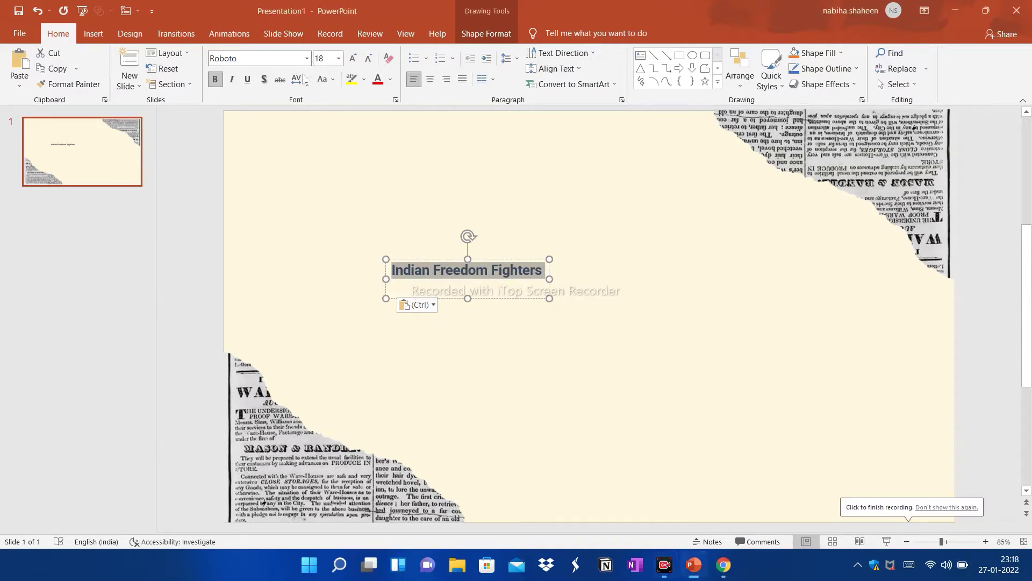
{"action": "left_click", "coordinate": [307, 59]}
{"action": "scroll", "coordinate": [283, 60], "scroll_direction": "up", "scroll_amount": 5}
{"action": "scroll", "coordinate": [283, 60], "scroll_direction": "up", "scroll_amount": 5}
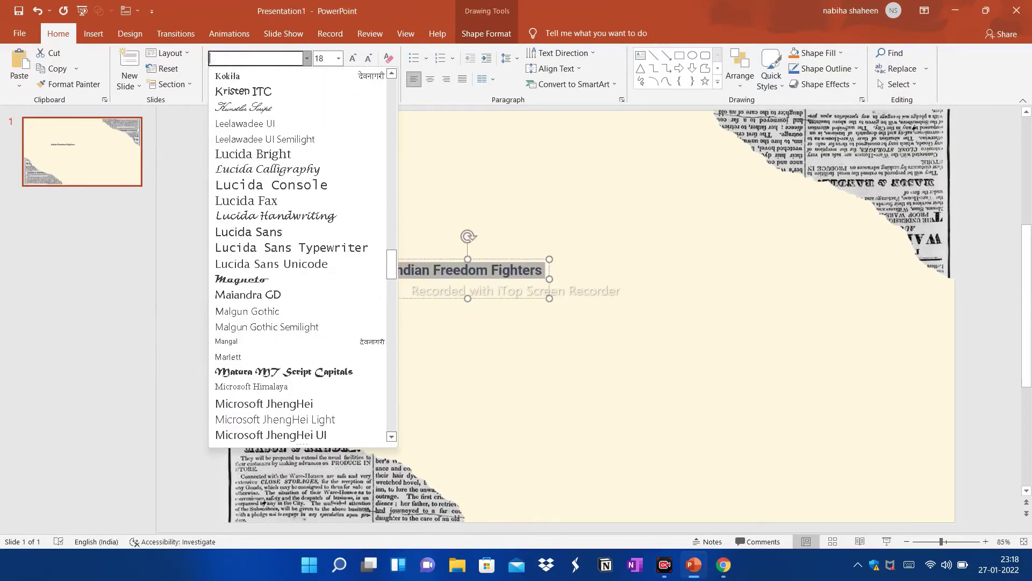
{"action": "type", "text": "Hello"}
{"action": "left_click", "coordinate": [285, 142]}
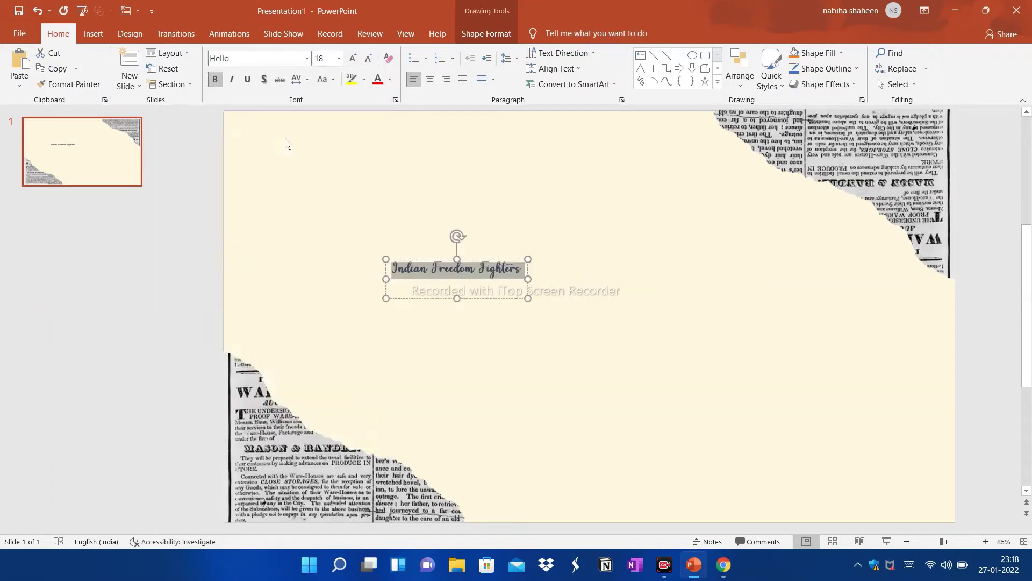
- Resize the title to 60 pt and shift its box slightly right
{"action": "left_click", "coordinate": [338, 58]}
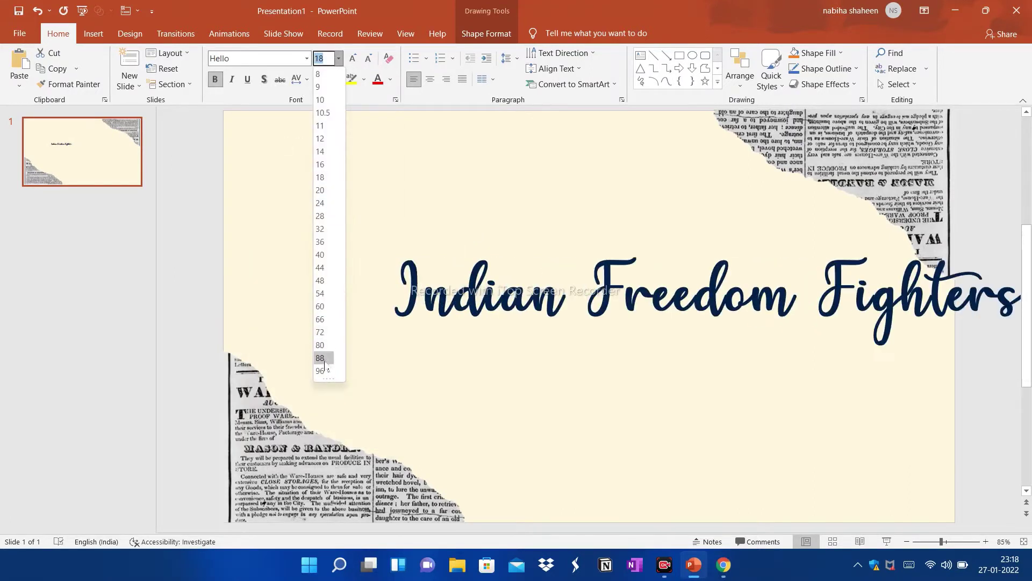
{"action": "left_click", "coordinate": [323, 332]}
{"action": "left_click", "coordinate": [673, 355]}
{"action": "left_click_drag", "start_coordinate": [642, 340], "coordinate": [617, 357]}
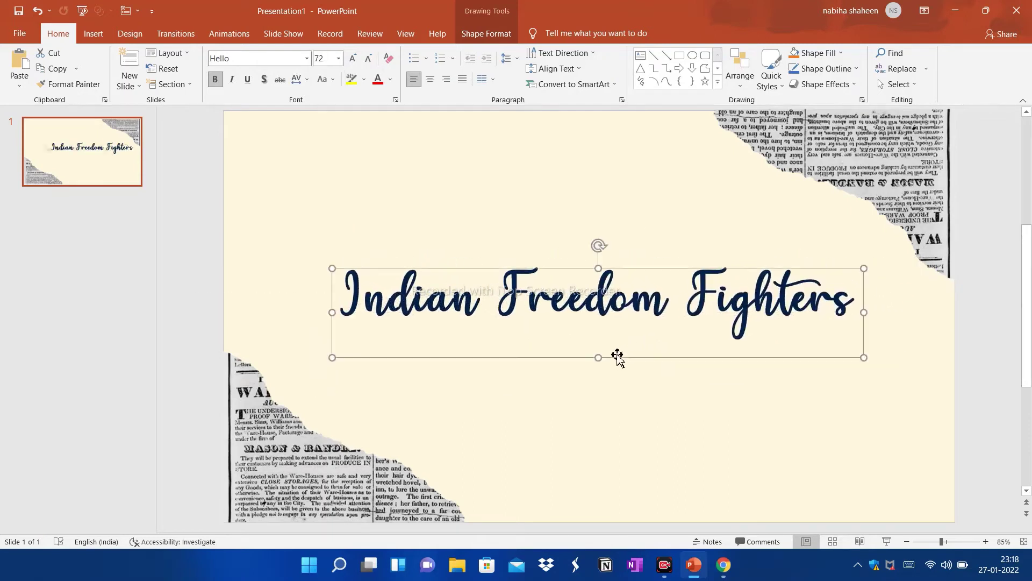
{"action": "left_click_drag", "start_coordinate": [367, 267], "coordinate": [751, 352]}
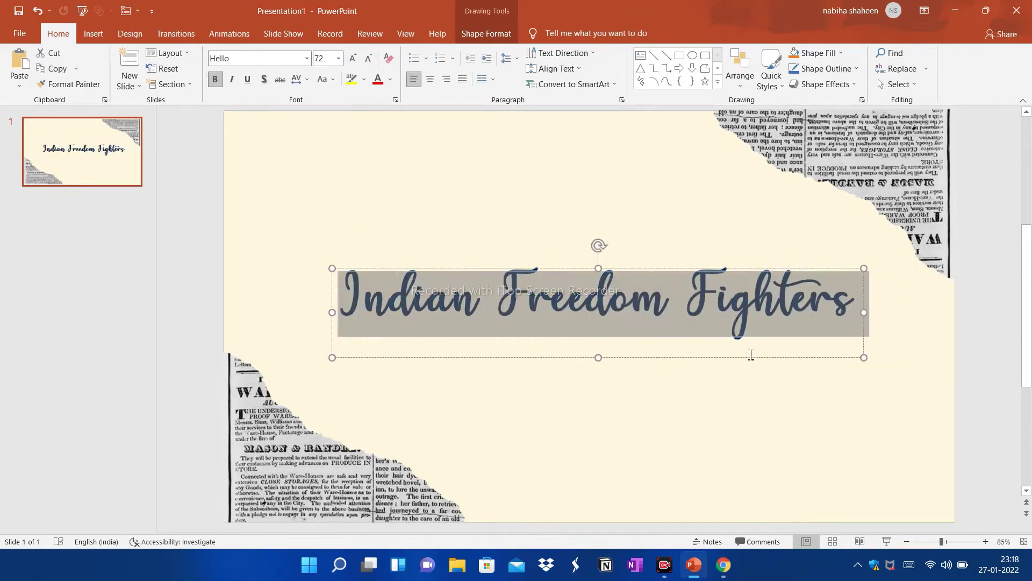
{"action": "left_click", "coordinate": [842, 312]}
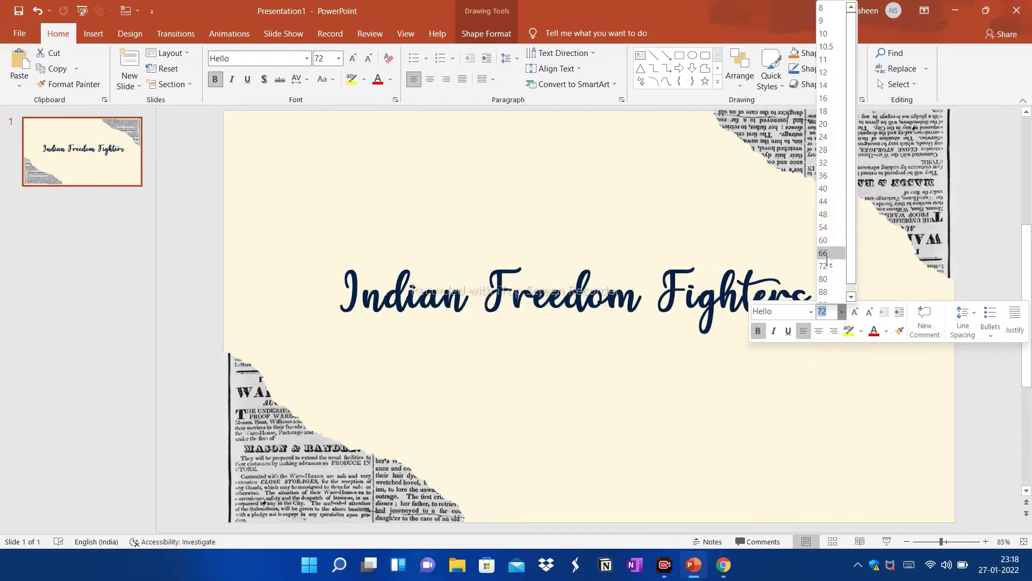
{"action": "left_click", "coordinate": [824, 240]}
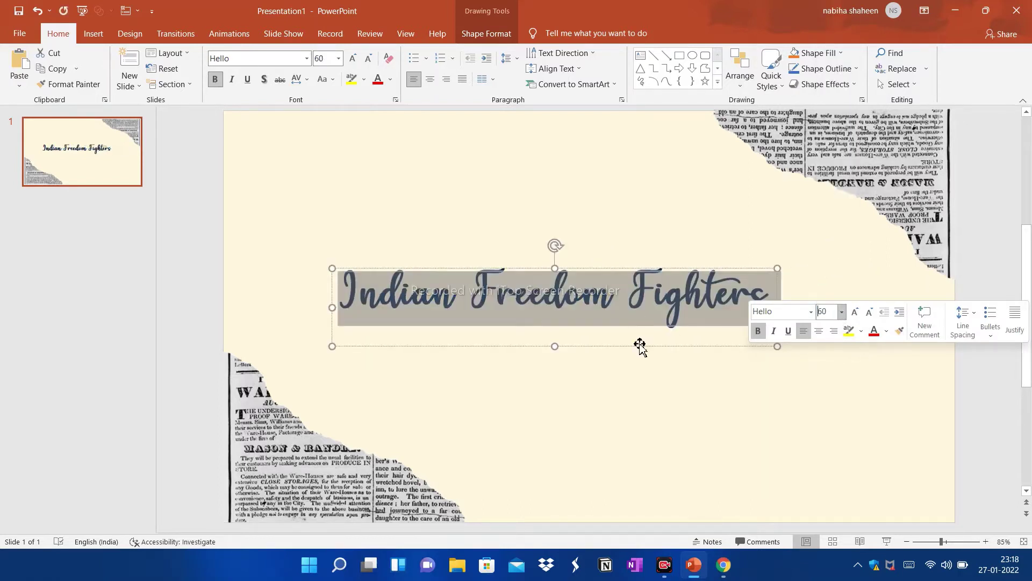
{"action": "left_click_drag", "start_coordinate": [640, 347], "coordinate": [664, 345]}
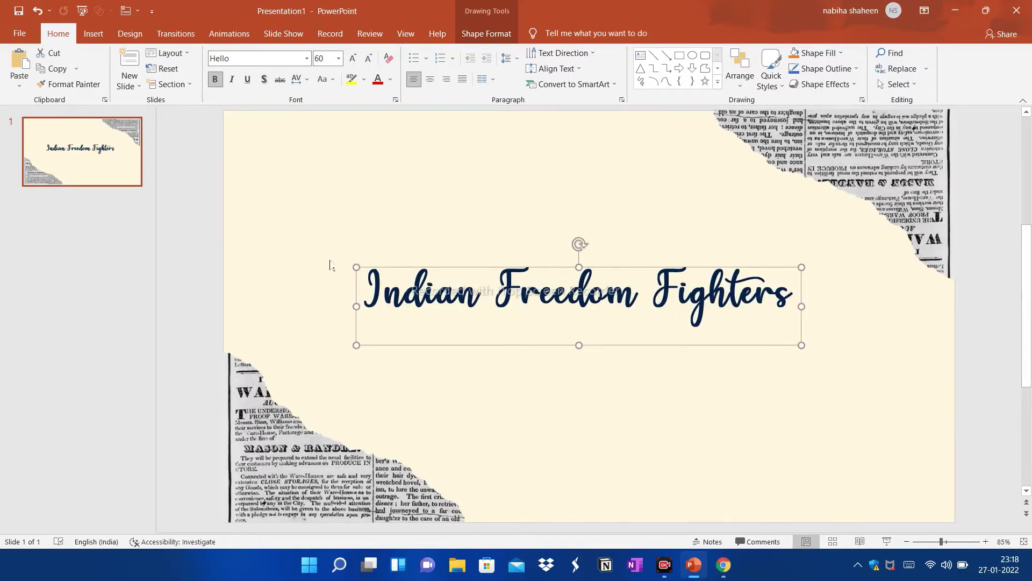
- Duplicate the title and colour the copy's text Green Accent 6, Lighter 40%
{"action": "left_click", "coordinate": [77, 68]}
{"action": "left_click", "coordinate": [59, 102]}
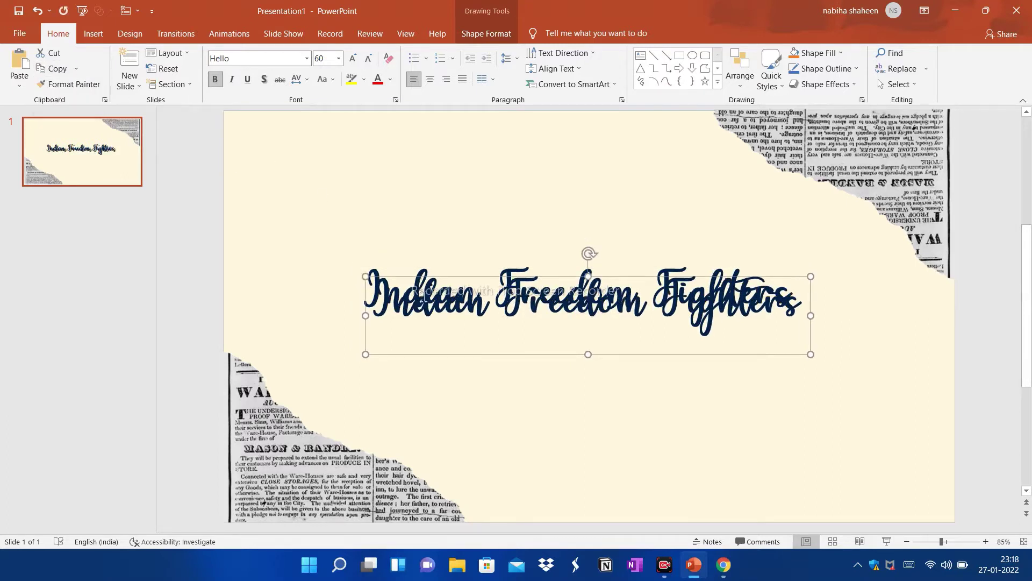
{"action": "mouse_move", "coordinate": [371, 301]}
{"action": "left_mouse_down"}
{"action": "mouse_move", "coordinate": [495, 326]}
{"action": "mouse_move", "coordinate": [804, 311]}
{"action": "left_mouse_up"}
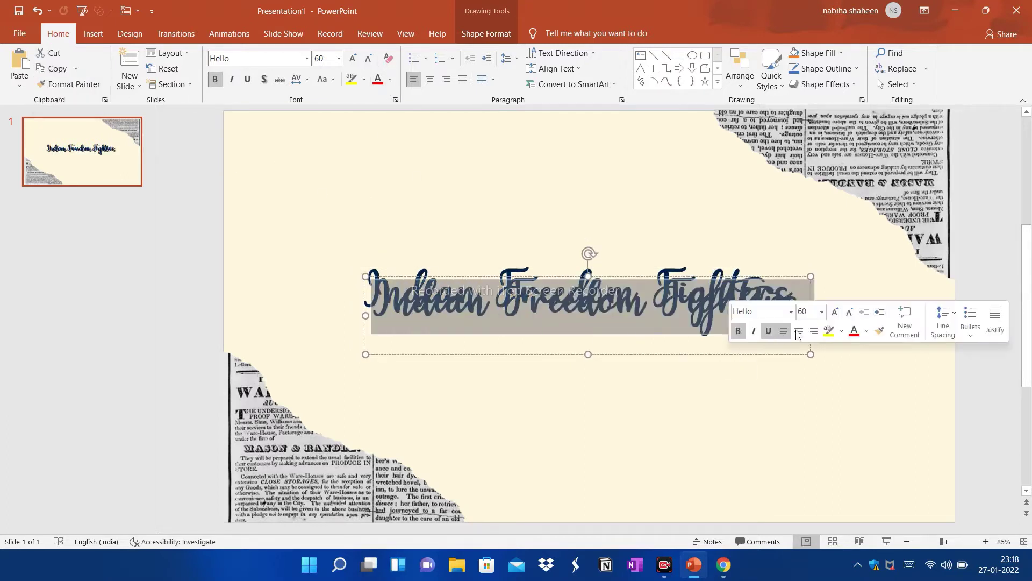
{"action": "left_click", "coordinate": [867, 330]}
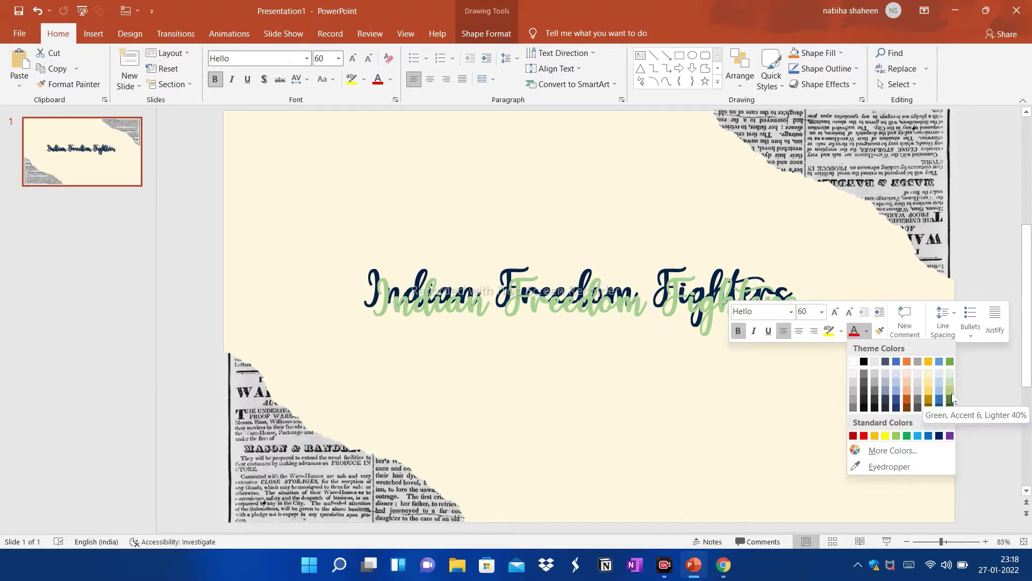
{"action": "left_click", "coordinate": [950, 383]}
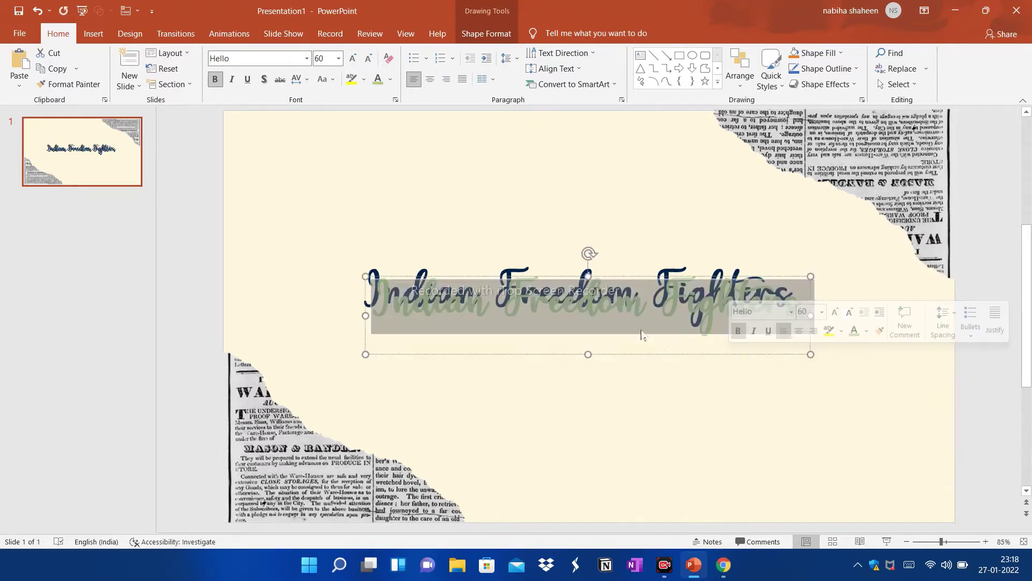
{"action": "left_click", "coordinate": [614, 350]}
- Restore the accidentally deleted dark title, then bring up the Insert Pictures choices
{"action": "left_click", "coordinate": [613, 349]}
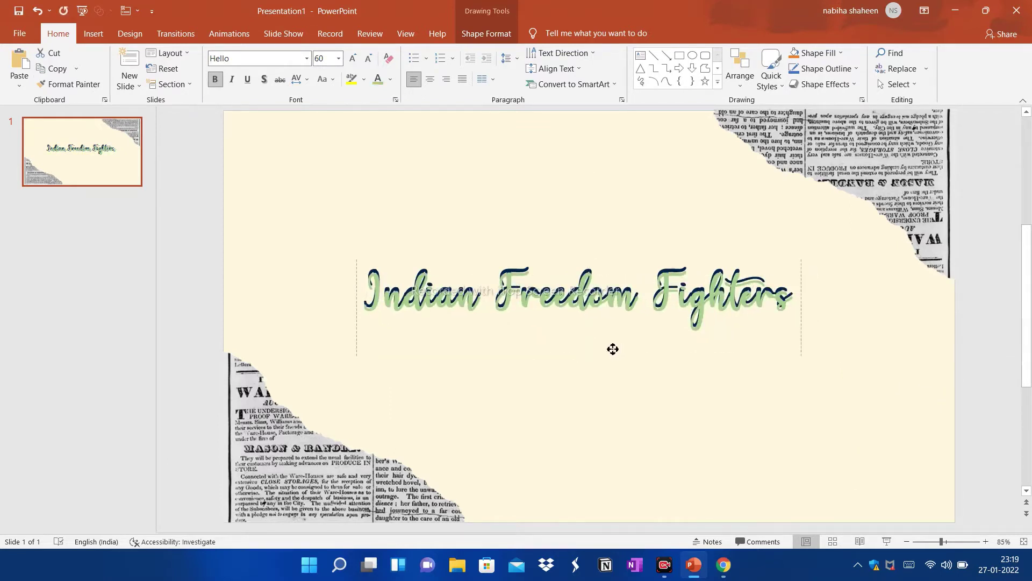
{"action": "key", "text": "Delete"}
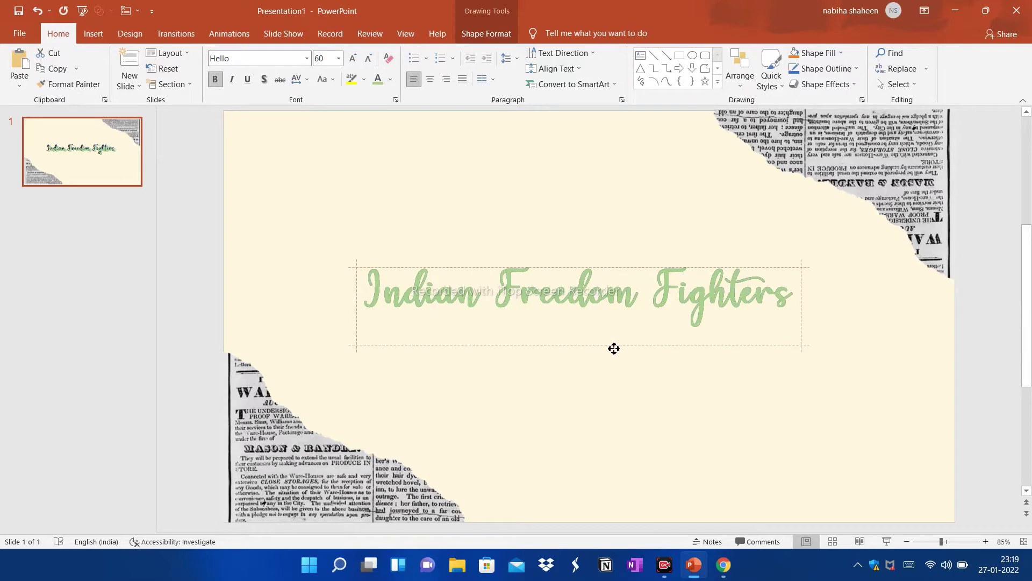
{"action": "key", "text": "ctrl+z"}
{"action": "left_click", "coordinate": [614, 349]}
{"action": "left_click", "coordinate": [864, 361]}
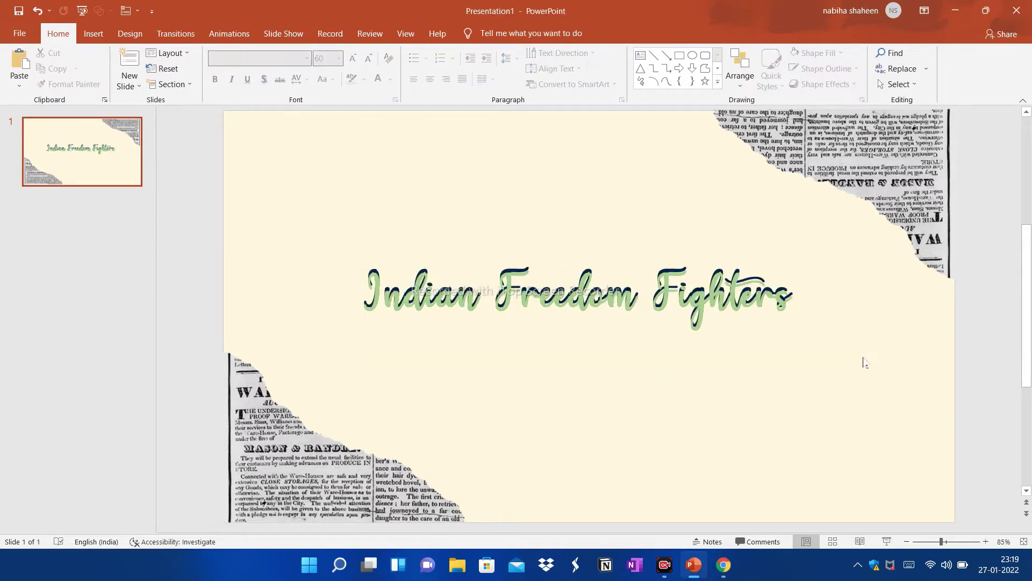
{"action": "left_click", "coordinate": [98, 42]}
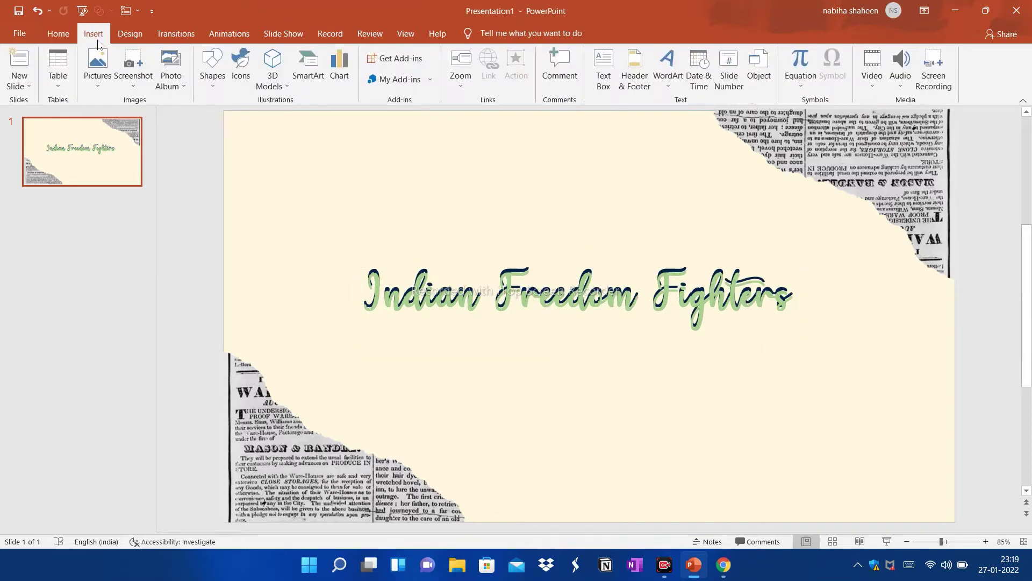
{"action": "left_click", "coordinate": [105, 81]}
- Insert the DIY_Silk_Flower picture, shrink and tilt it beside the title's left end
{"action": "left_click", "coordinate": [132, 120]}
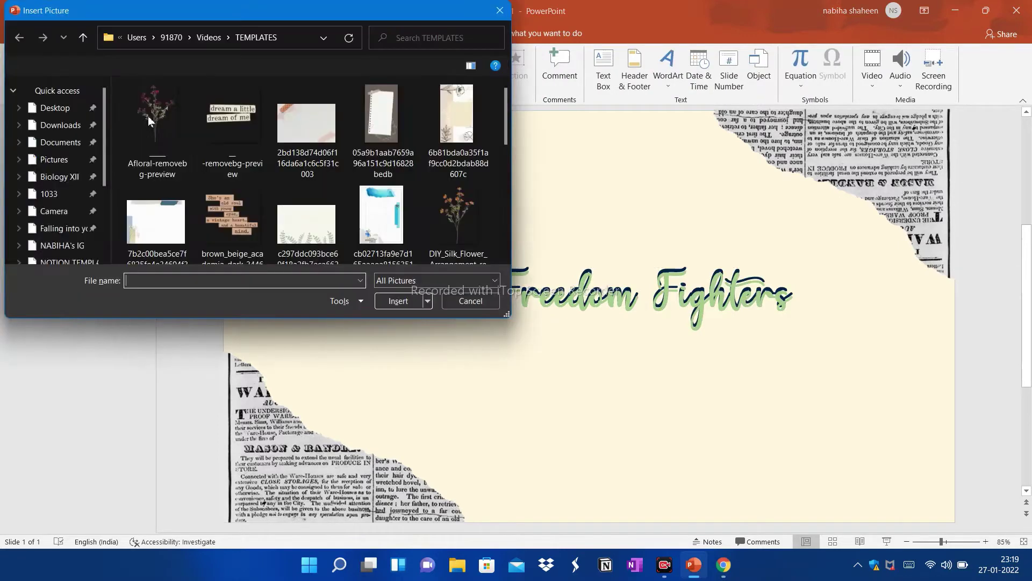
{"action": "left_click", "coordinate": [470, 218]}
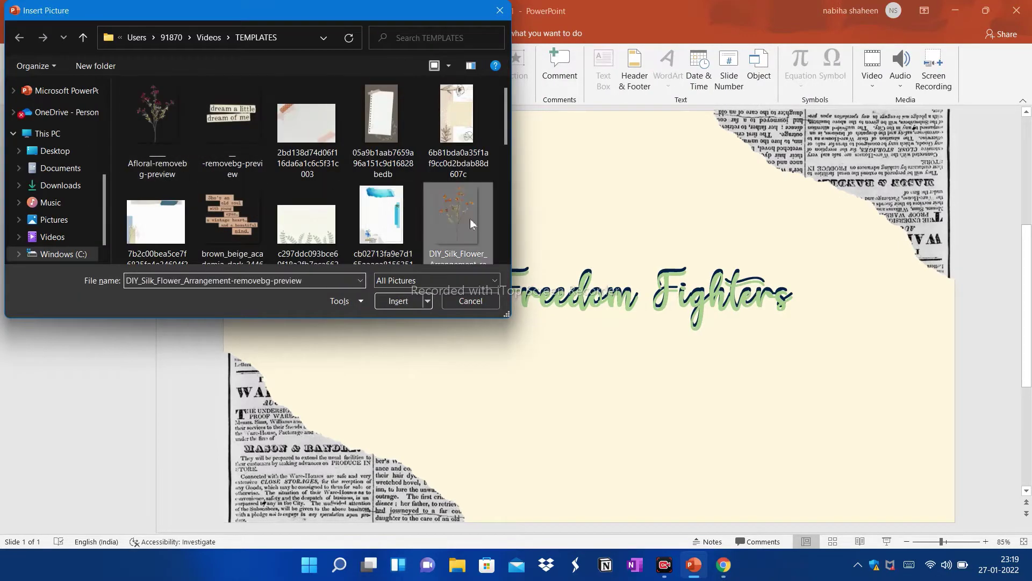
{"action": "left_click", "coordinate": [401, 300]}
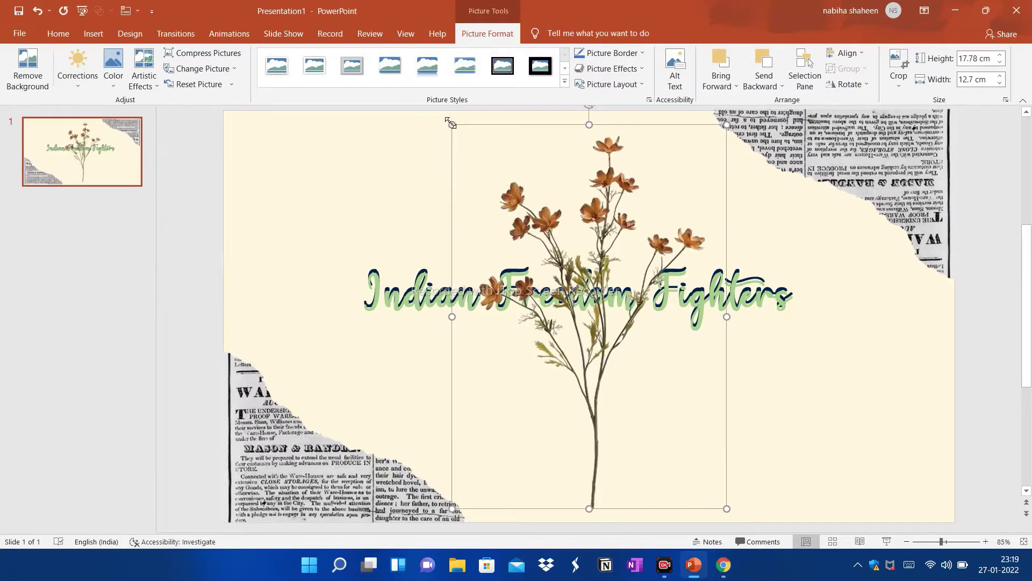
{"action": "left_click_drag", "start_coordinate": [451, 125], "coordinate": [615, 351]}
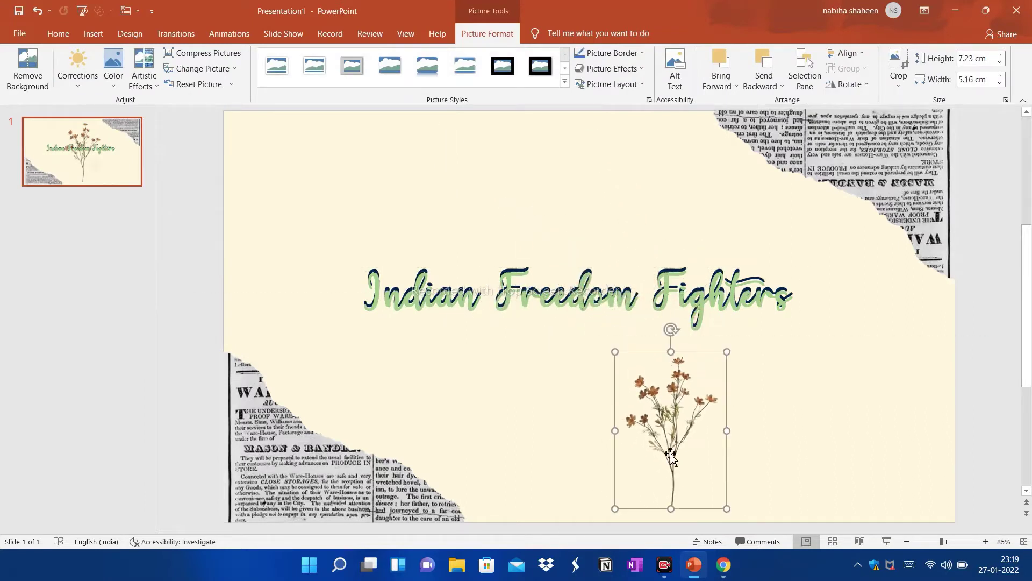
{"action": "mouse_move", "coordinate": [671, 455]}
{"action": "left_mouse_down"}
{"action": "mouse_move", "coordinate": [311, 173]}
{"action": "mouse_move", "coordinate": [315, 188]}
{"action": "mouse_move", "coordinate": [332, 166]}
{"action": "left_mouse_up"}
{"action": "mouse_move", "coordinate": [349, 245]}
{"action": "left_mouse_down"}
{"action": "mouse_move", "coordinate": [357, 252]}
{"action": "mouse_move", "coordinate": [344, 279]}
{"action": "left_mouse_up"}
- Duplicate the flower sprig, rotate the copy and place it at the title's right end
{"action": "left_click", "coordinate": [58, 33]}
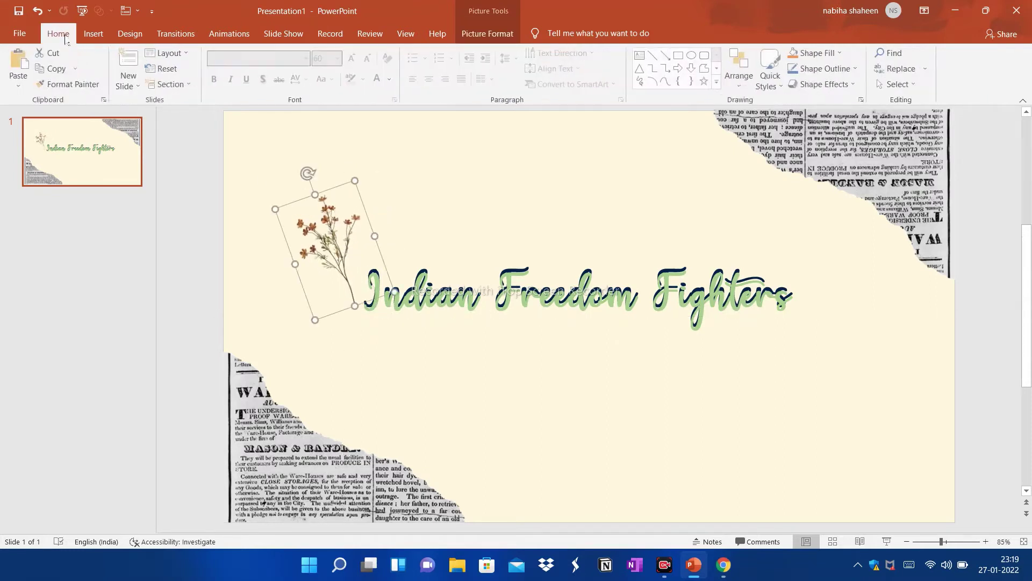
{"action": "key", "text": "ctrl+z"}
{"action": "mouse_move", "coordinate": [349, 231]}
{"action": "left_mouse_down"}
{"action": "mouse_move", "coordinate": [359, 249]}
{"action": "mouse_move", "coordinate": [582, 223]}
{"action": "left_mouse_up"}
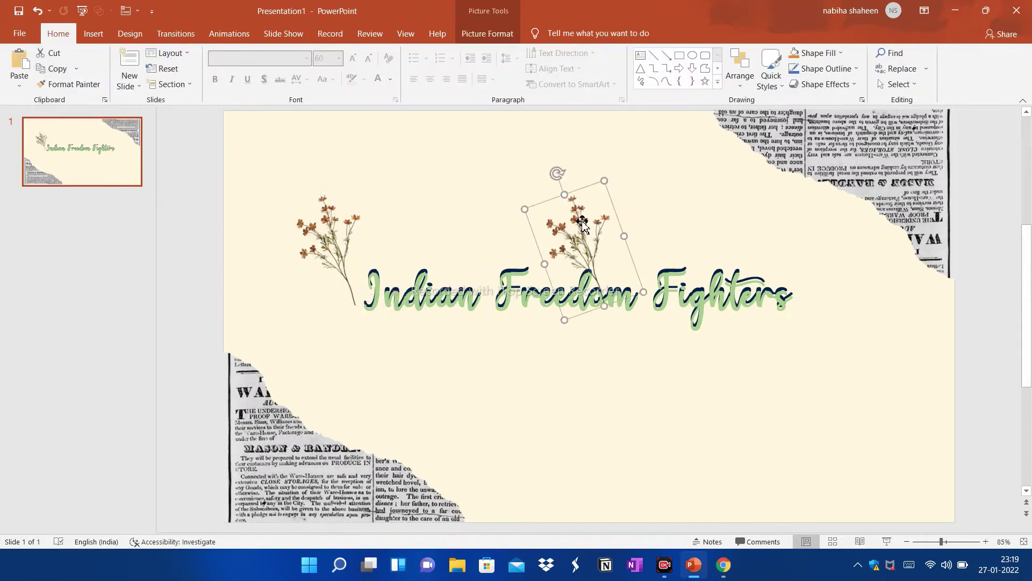
{"action": "left_click_drag", "start_coordinate": [554, 172], "coordinate": [638, 167]}
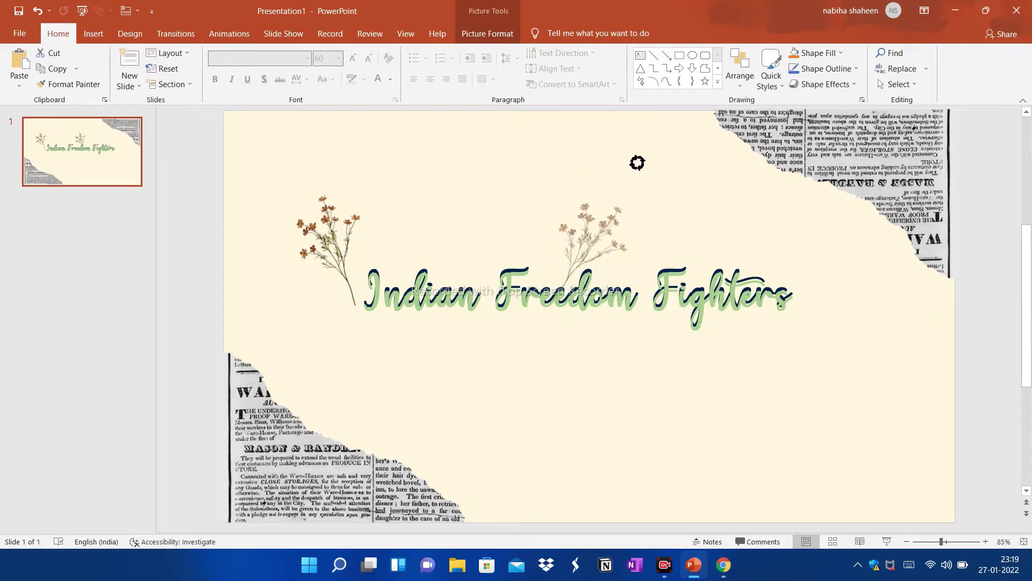
{"action": "left_click_drag", "start_coordinate": [581, 235], "coordinate": [819, 244]}
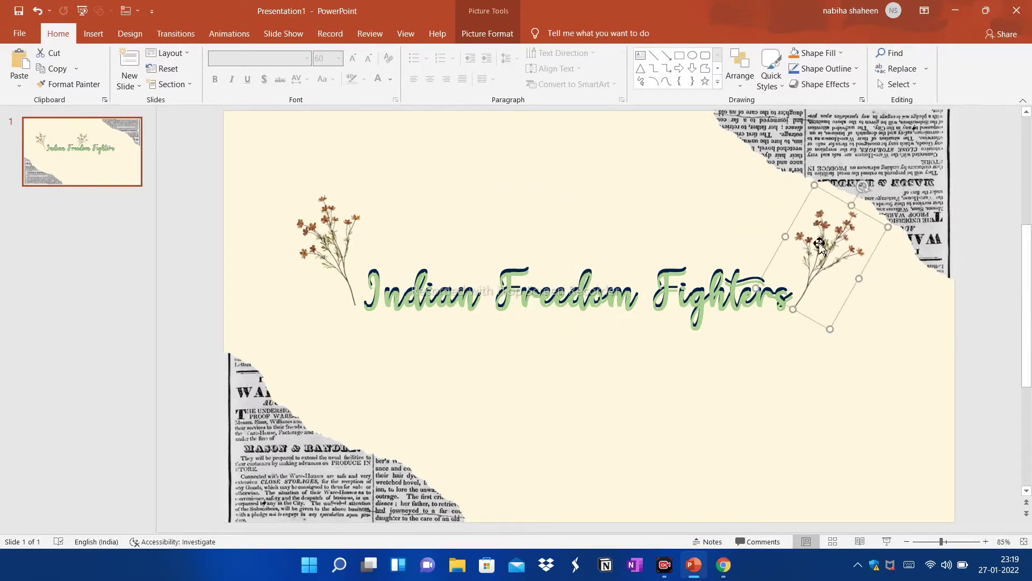
{"action": "left_click", "coordinate": [650, 202]}
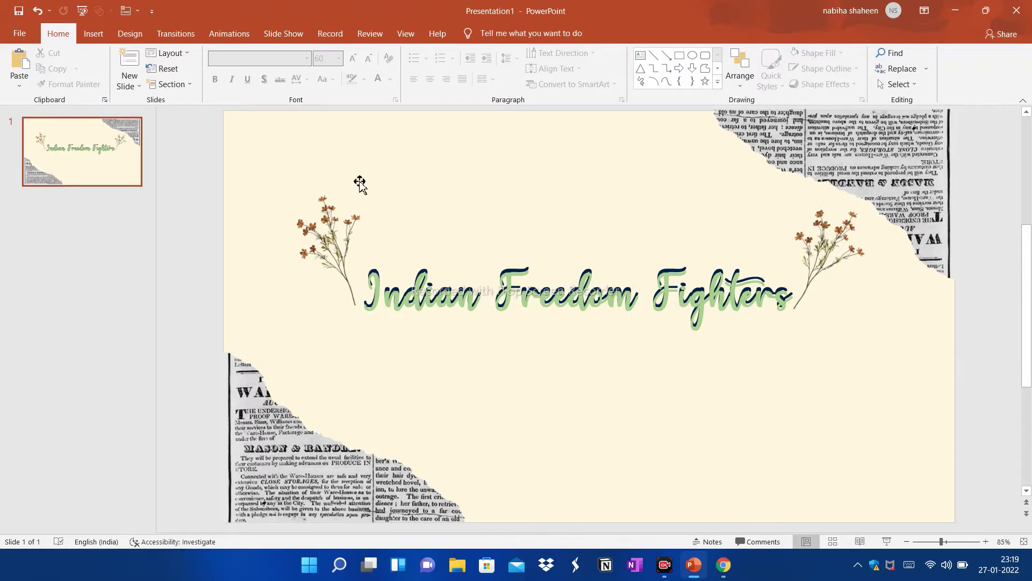
- Insert the Indian-Freedom-Fighters portrait image from the Downloads folder
{"action": "left_click", "coordinate": [93, 34]}
{"action": "left_click", "coordinate": [97, 67]}
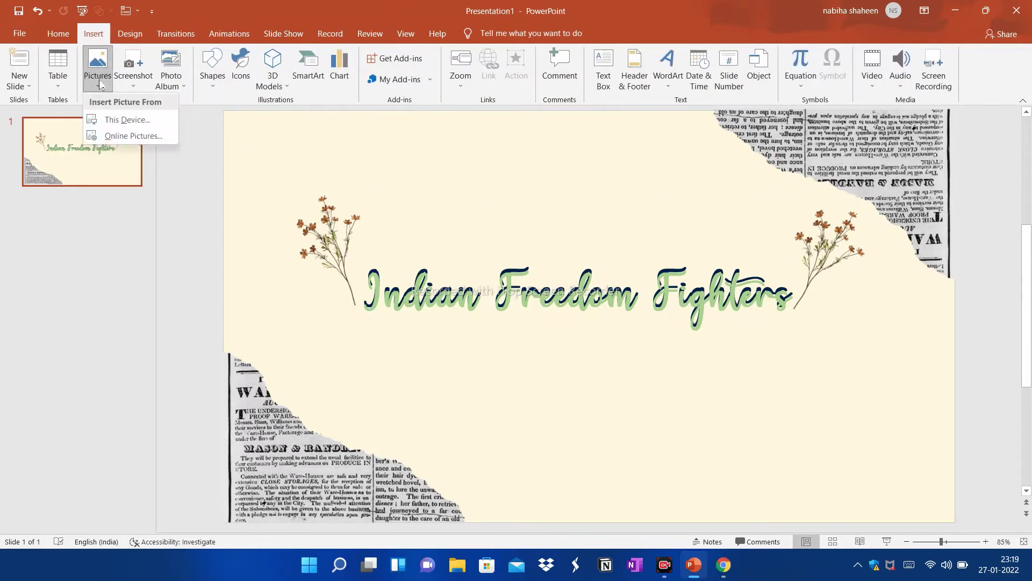
{"action": "left_click", "coordinate": [119, 123]}
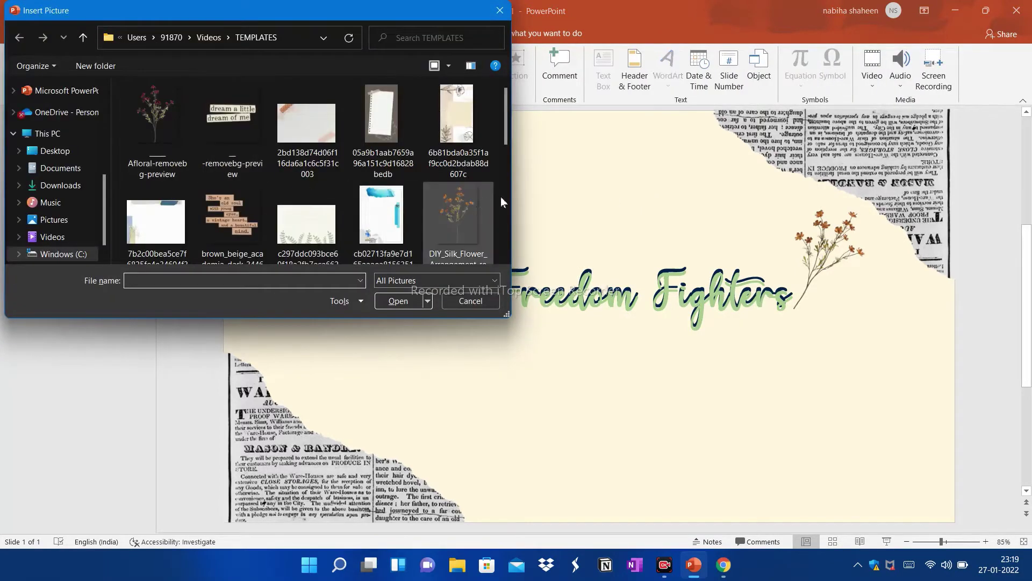
{"action": "scroll", "coordinate": [503, 195], "scroll_direction": "down", "scroll_amount": 2}
{"action": "left_click", "coordinate": [70, 185]}
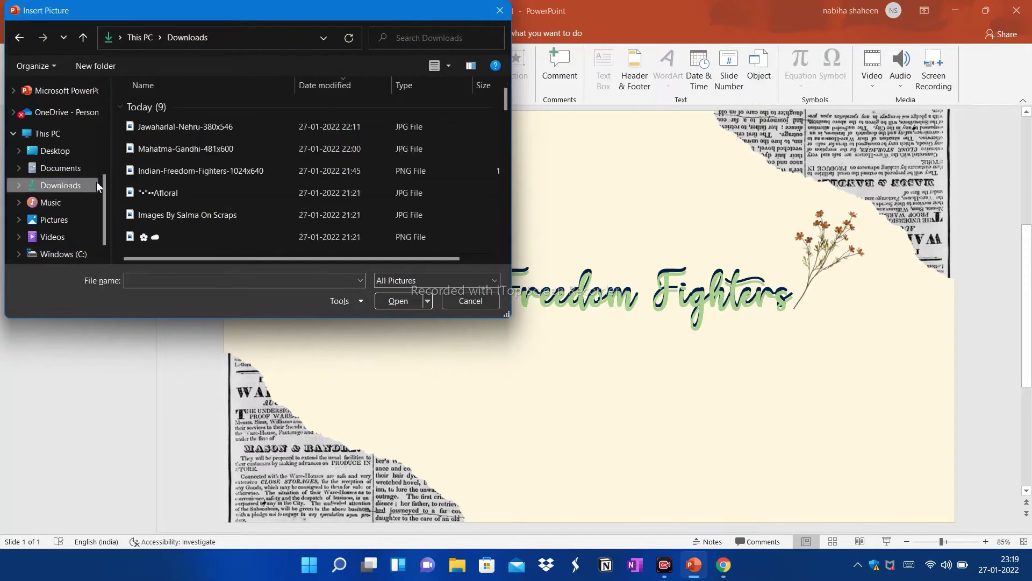
{"action": "left_click", "coordinate": [258, 171]}
{"action": "left_click", "coordinate": [400, 301]}
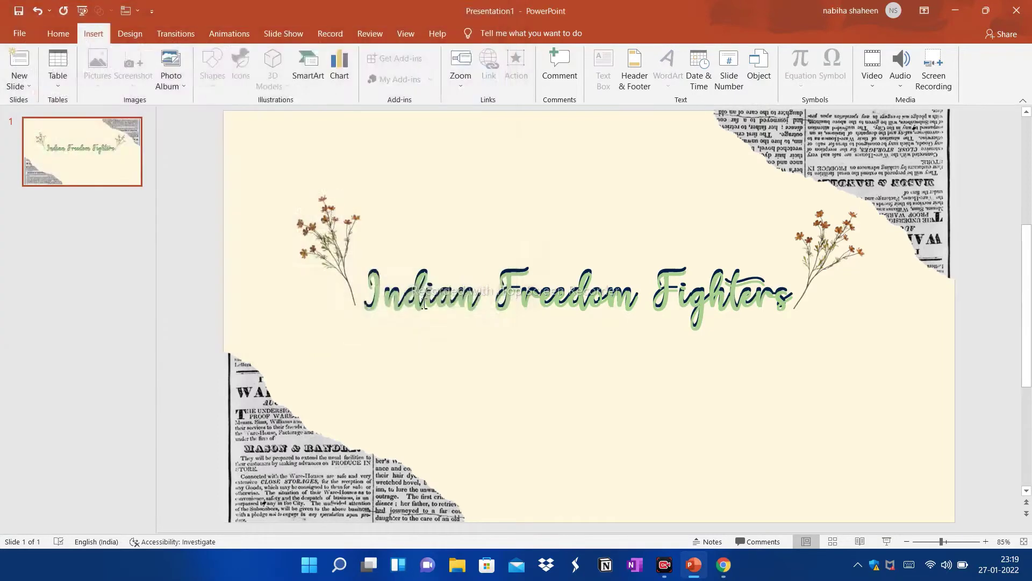
- Resize the portrait strip to 3.75 × 15.3 cm and centre it under the title
{"action": "left_click_drag", "start_coordinate": [297, 133], "coordinate": [611, 327]}
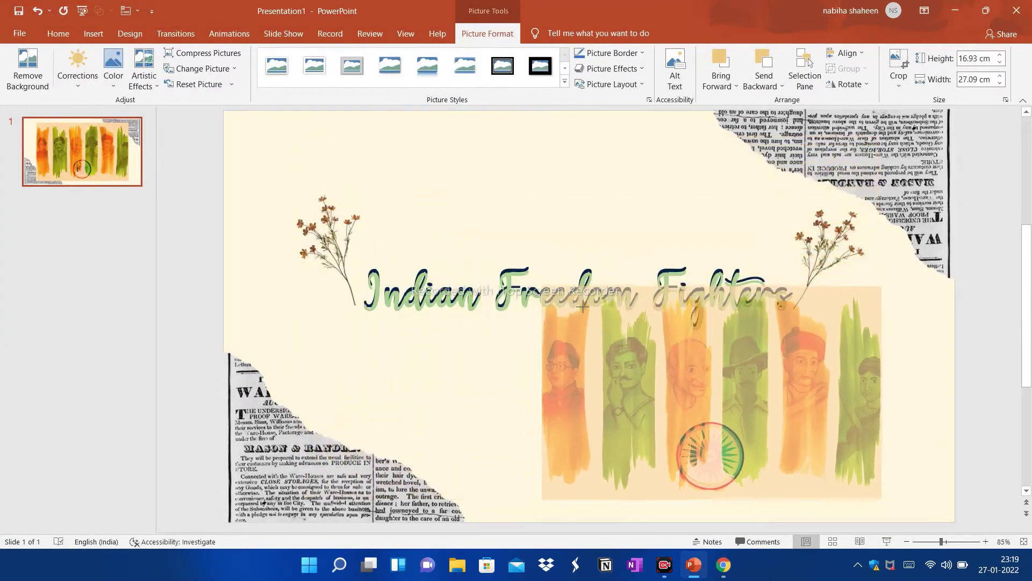
{"action": "left_click_drag", "start_coordinate": [729, 408], "coordinate": [567, 403]}
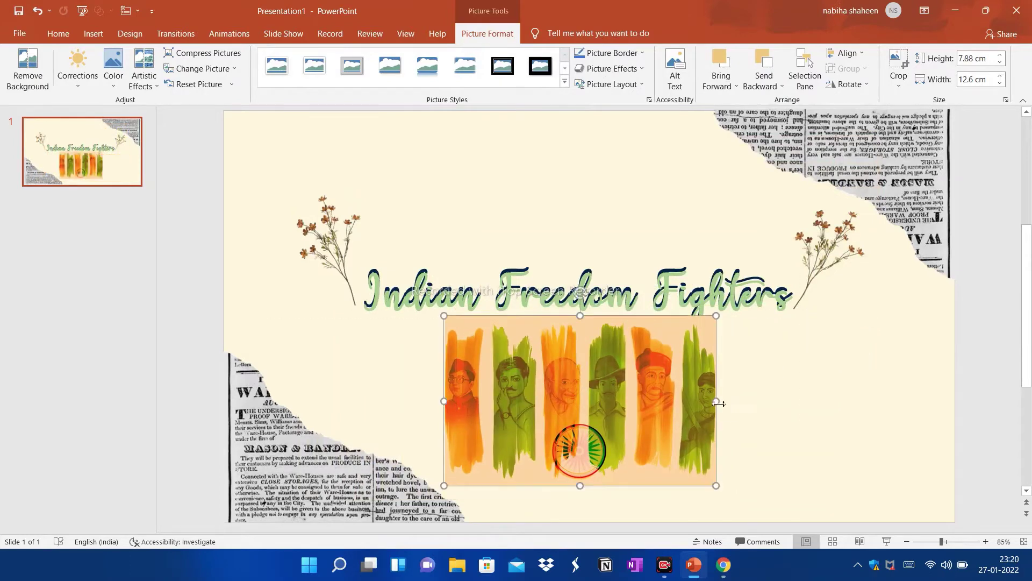
{"action": "left_click_drag", "start_coordinate": [721, 400], "coordinate": [812, 400]}
{"action": "mouse_move", "coordinate": [629, 484]}
{"action": "left_mouse_down"}
{"action": "mouse_move", "coordinate": [619, 475]}
{"action": "mouse_move", "coordinate": [619, 416]}
{"action": "mouse_move", "coordinate": [587, 421]}
{"action": "left_mouse_up"}
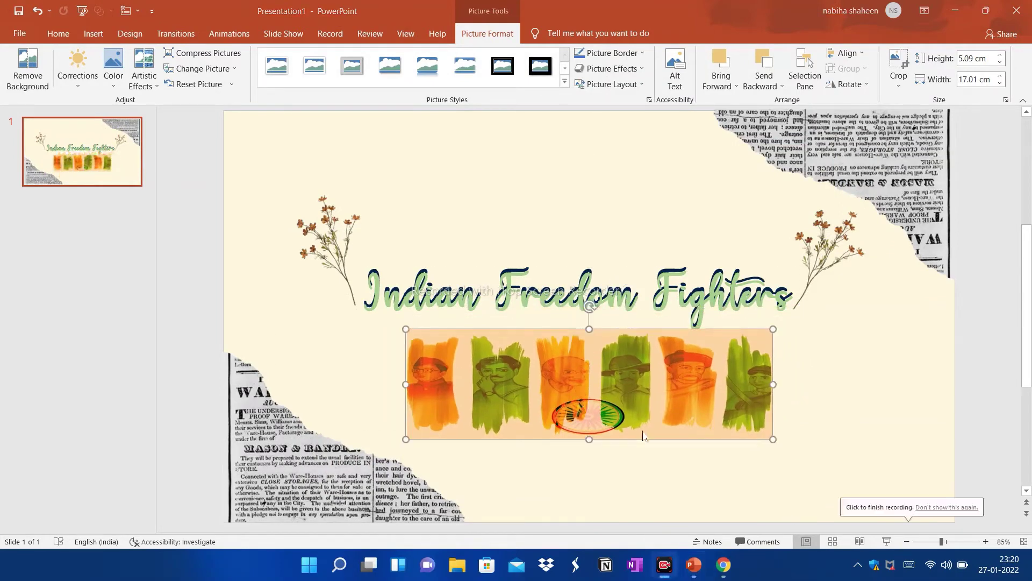
{"action": "left_click_drag", "start_coordinate": [406, 330], "coordinate": [433, 340]}
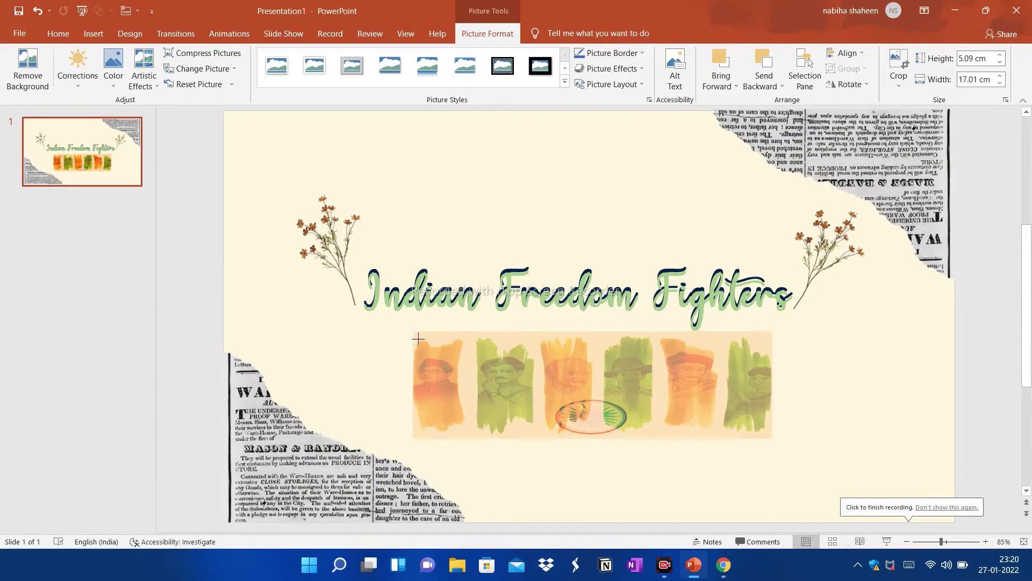
{"action": "mouse_move", "coordinate": [553, 433]}
{"action": "left_mouse_down"}
{"action": "mouse_move", "coordinate": [523, 426]}
{"action": "mouse_move", "coordinate": [575, 413]}
{"action": "left_mouse_up"}
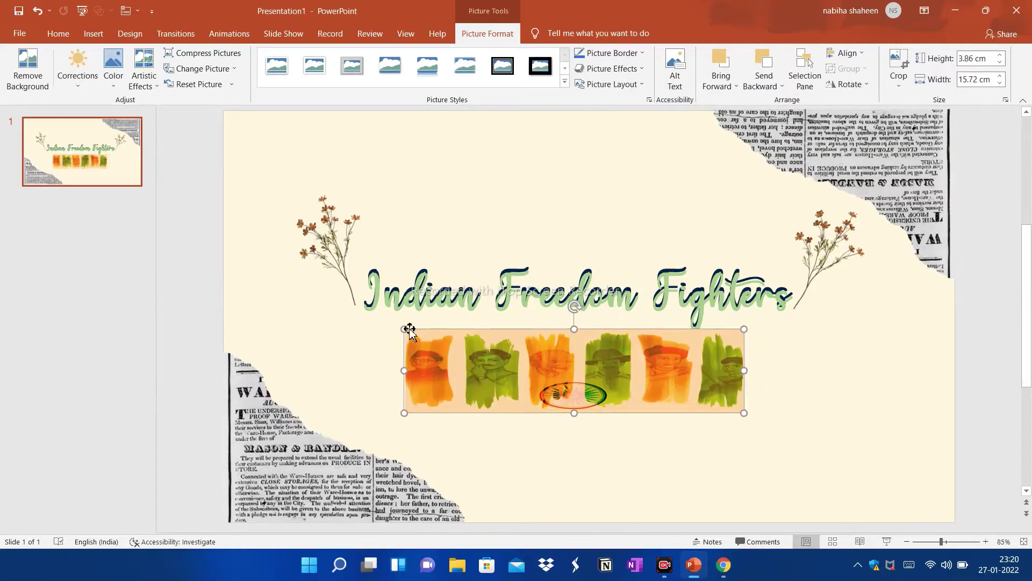
{"action": "left_click_drag", "start_coordinate": [410, 334], "coordinate": [420, 336]}
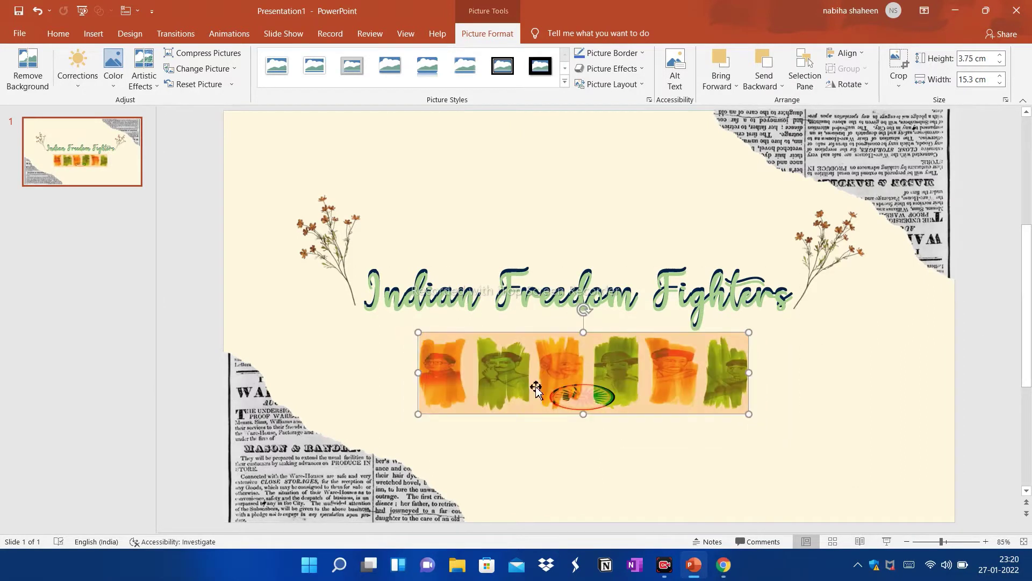
{"action": "mouse_move", "coordinate": [535, 392]}
{"action": "left_mouse_down"}
{"action": "mouse_move", "coordinate": [544, 403]}
{"action": "mouse_move", "coordinate": [536, 413]}
{"action": "left_mouse_up"}
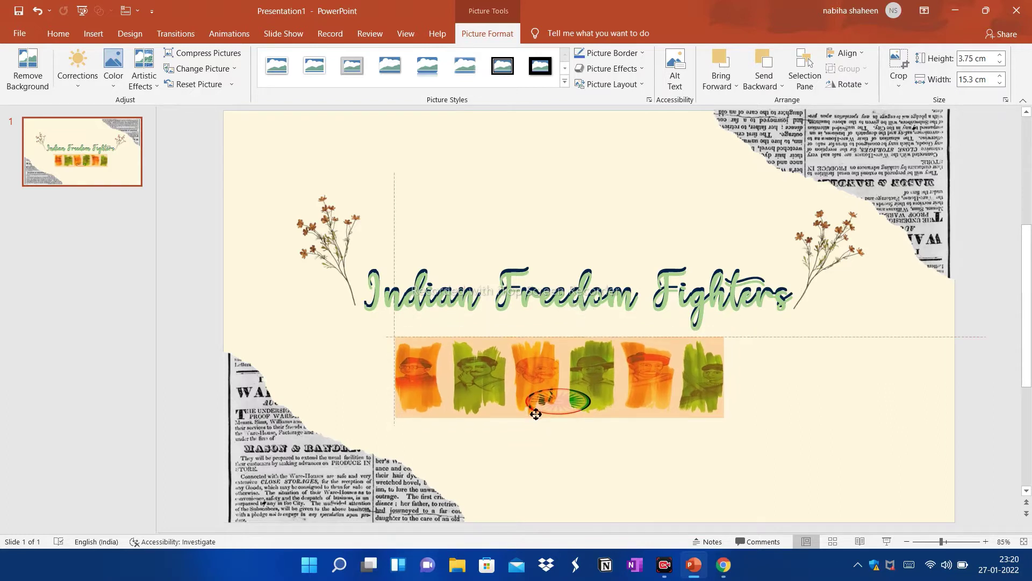
{"action": "left_click_drag", "start_coordinate": [536, 413], "coordinate": [537, 414]}
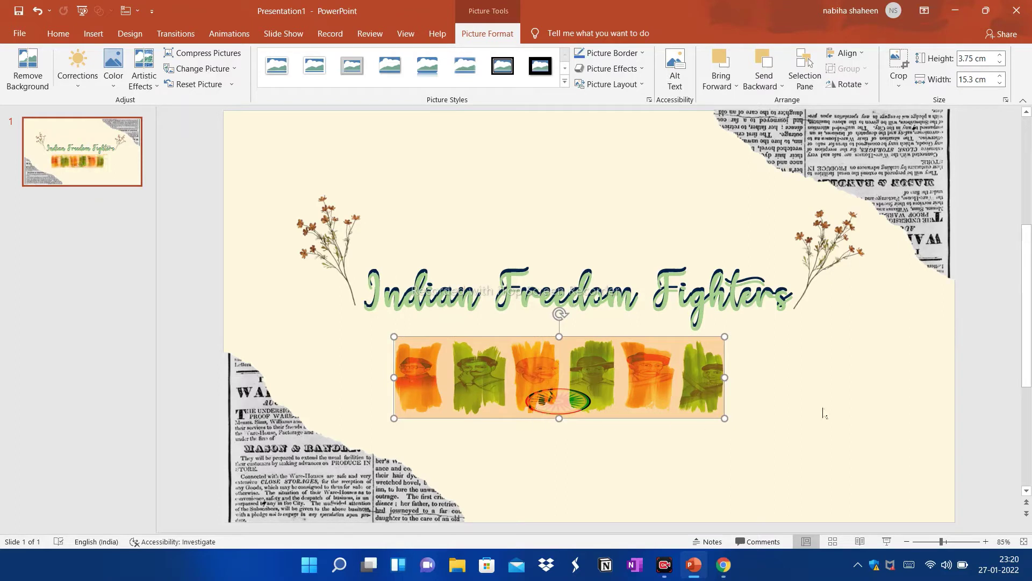
{"action": "left_click", "coordinate": [793, 377]}
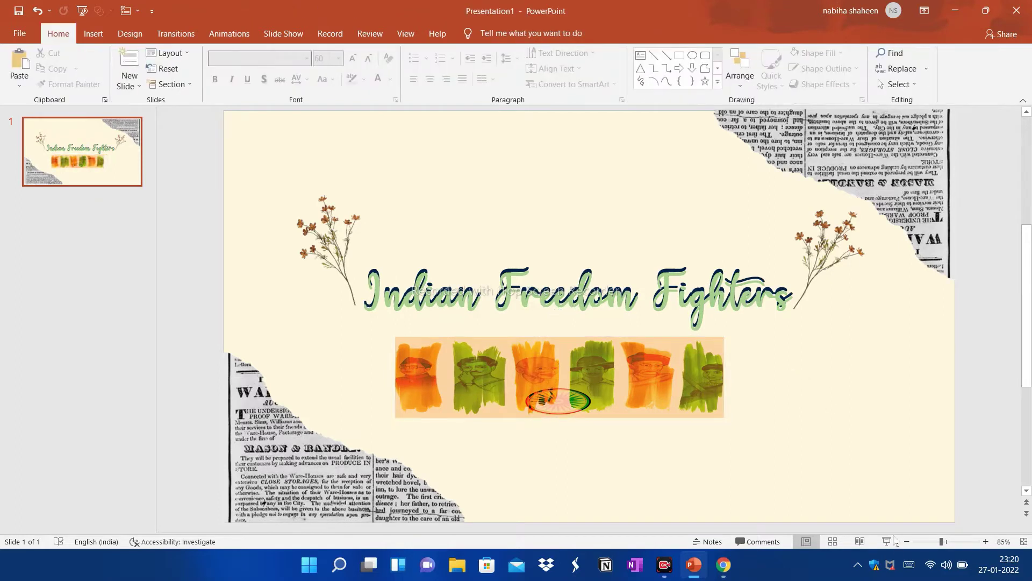
- Add a blank second slide and browse to the Videos > TEMPLATES folder for a picture
{"action": "left_click", "coordinate": [134, 84]}
{"action": "left_click", "coordinate": [160, 254]}
{"action": "left_click", "coordinate": [93, 33]}
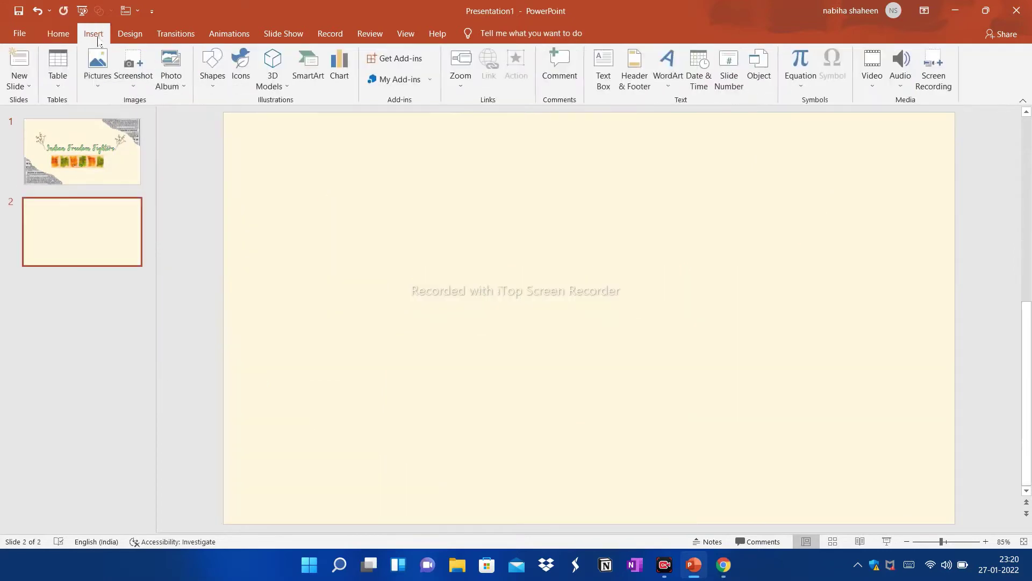
{"action": "left_click", "coordinate": [96, 75]}
{"action": "left_click", "coordinate": [124, 118]}
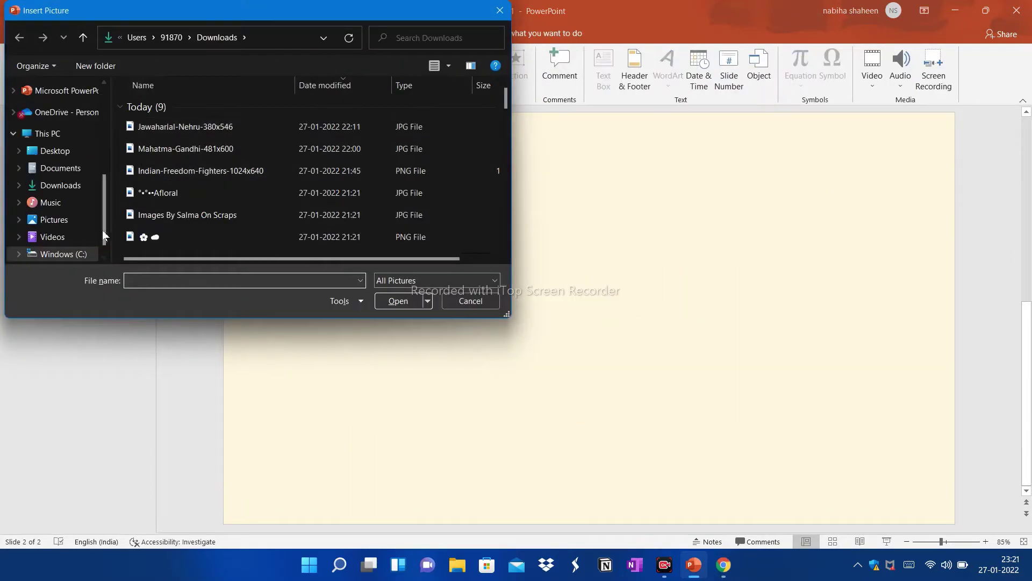
{"action": "left_click", "coordinate": [76, 238]}
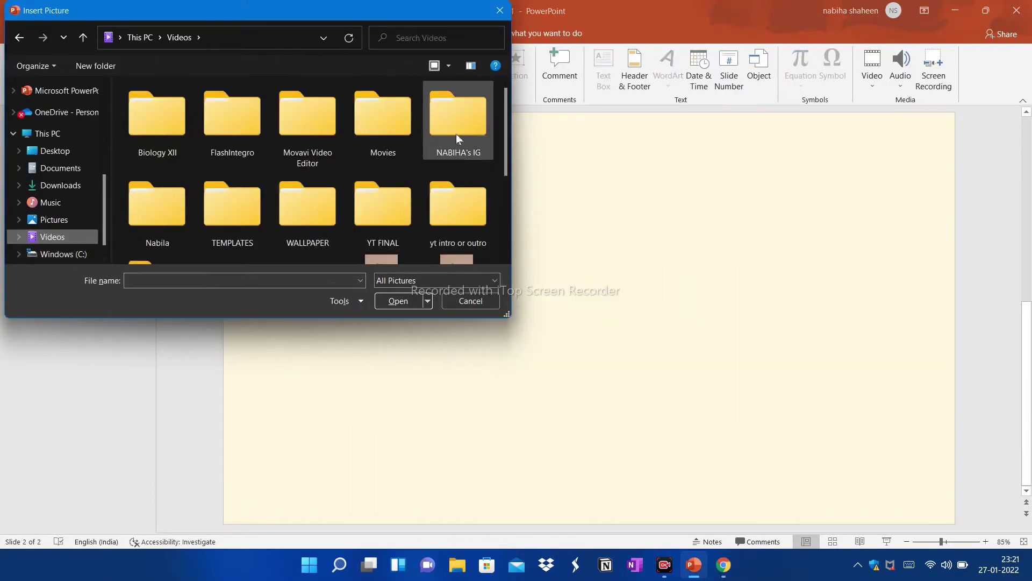
{"action": "left_click", "coordinate": [207, 200]}
{"action": "double_click", "coordinate": [240, 217]}
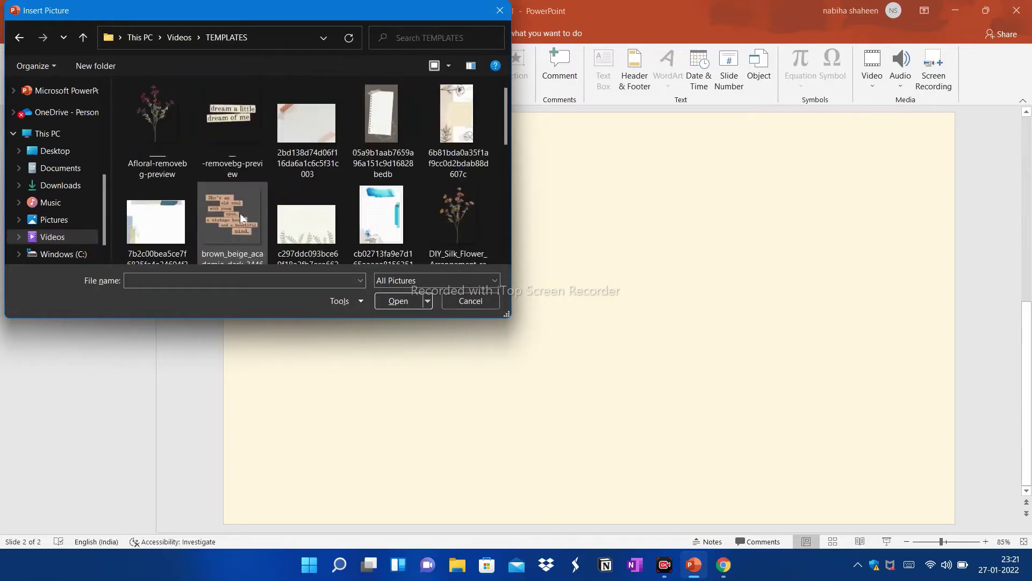
- Insert the newspaper-and-flower scrap and shrink it to 9.22 x 12.37 cm in the lower-right corner
{"action": "scroll", "coordinate": [503, 207], "scroll_direction": "down", "scroll_amount": 3}
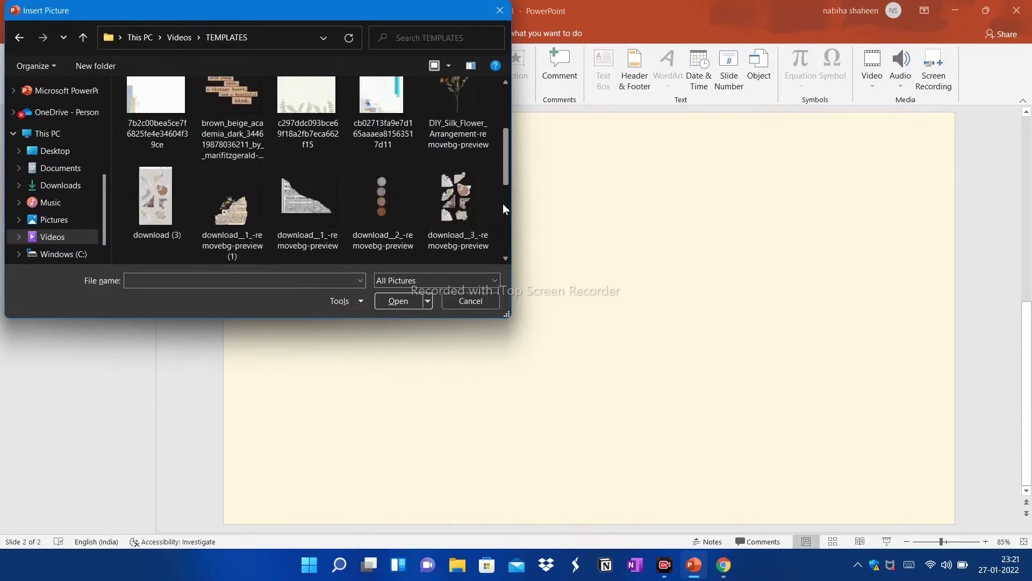
{"action": "left_click", "coordinate": [235, 207]}
{"action": "left_click", "coordinate": [387, 300]}
{"action": "left_click_drag", "start_coordinate": [437, 307], "coordinate": [604, 339]}
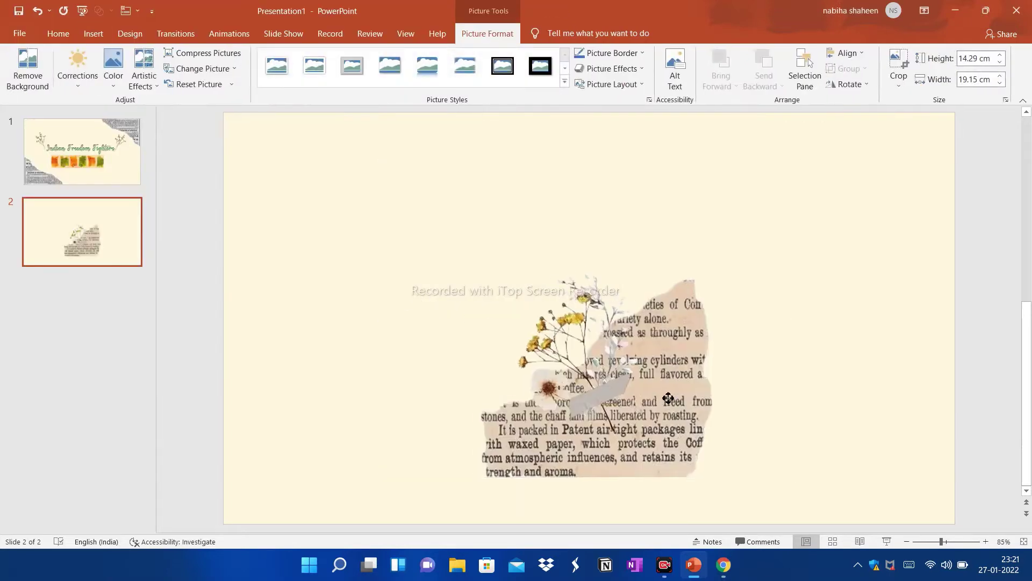
{"action": "mouse_move", "coordinate": [546, 193]}
{"action": "left_mouse_down"}
{"action": "mouse_move", "coordinate": [691, 302]}
{"action": "mouse_move", "coordinate": [895, 495]}
{"action": "left_mouse_up"}
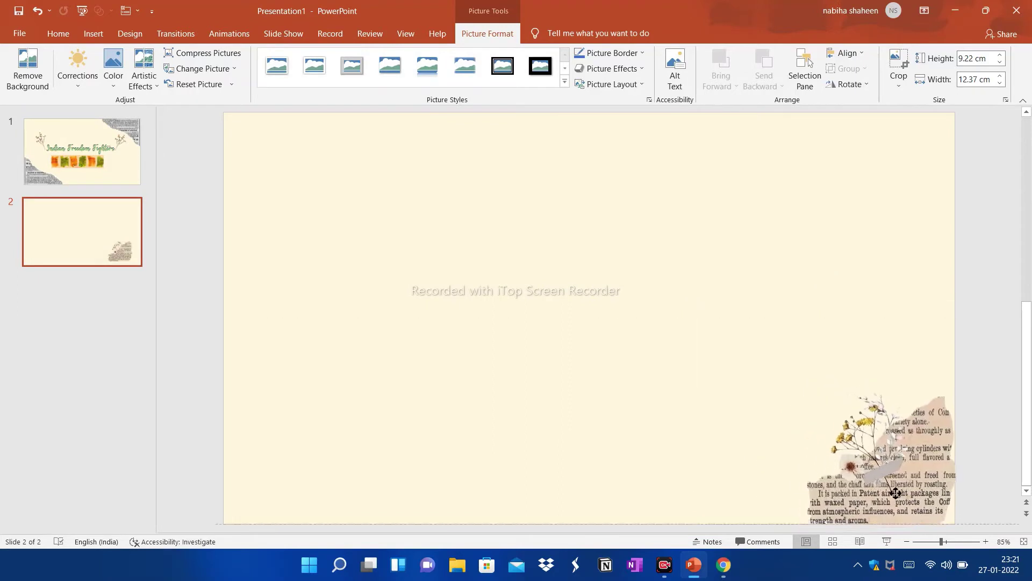
- Duplicate the scrap, rotate the copy 180° and fit it into the top-left corner
{"action": "left_click", "coordinate": [58, 34]}
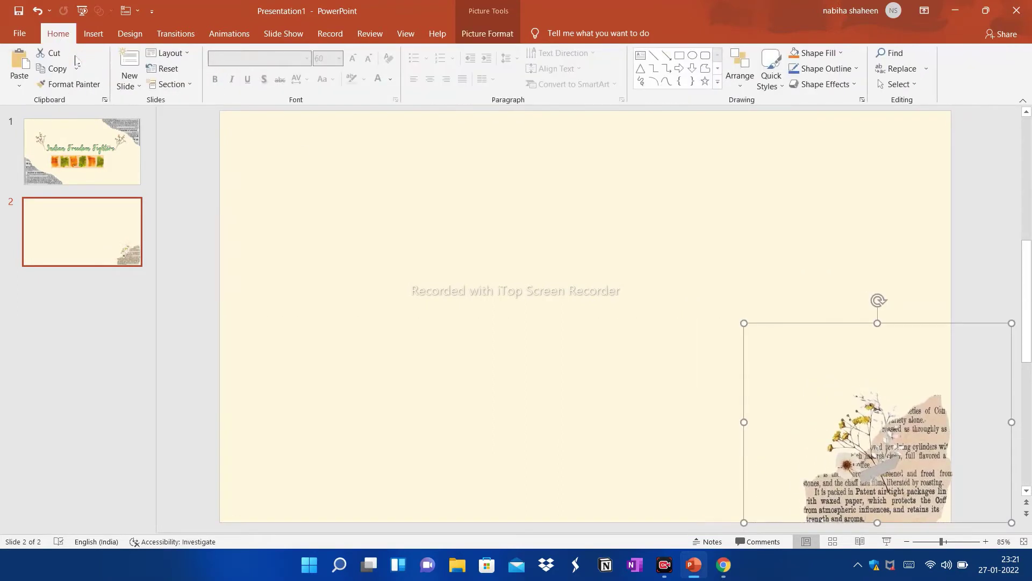
{"action": "left_click", "coordinate": [76, 68]}
{"action": "left_click", "coordinate": [57, 103]}
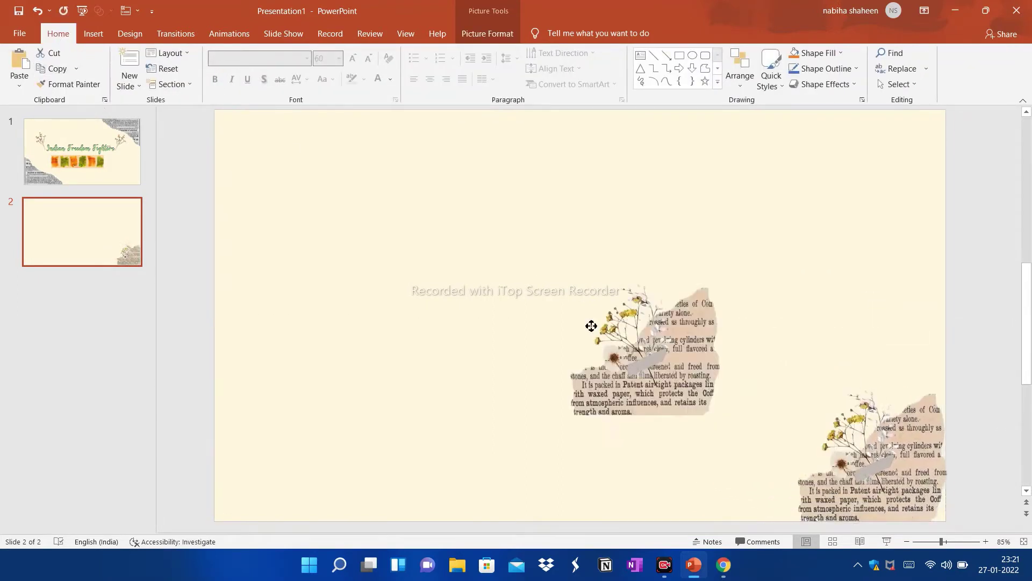
{"action": "mouse_move", "coordinate": [871, 468]}
{"action": "left_mouse_down"}
{"action": "mouse_move", "coordinate": [379, 218]}
{"action": "mouse_move", "coordinate": [396, 342]}
{"action": "left_mouse_up"}
{"action": "left_click_drag", "start_coordinate": [402, 184], "coordinate": [404, 380]}
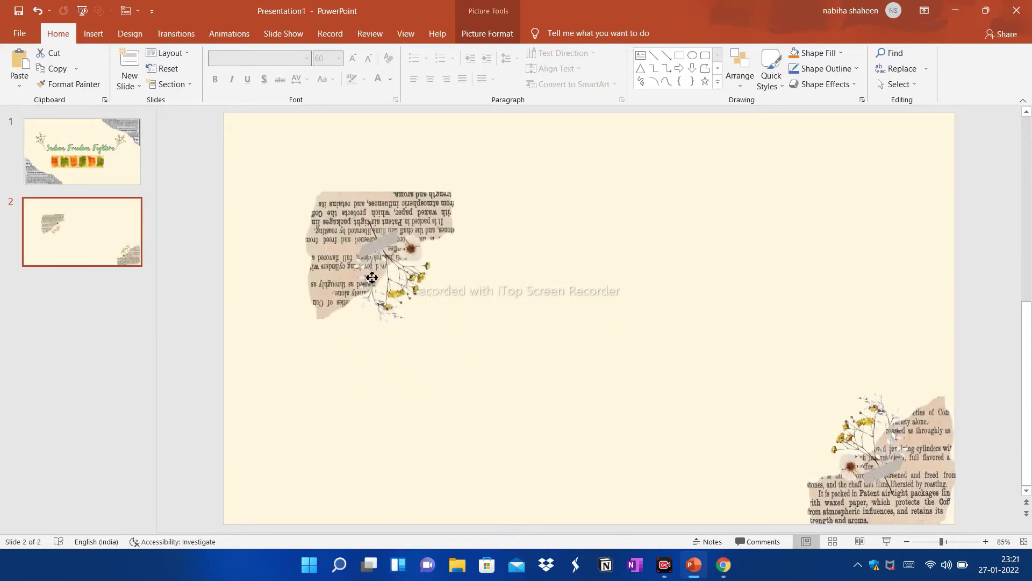
{"action": "left_click_drag", "start_coordinate": [368, 272], "coordinate": [281, 207]}
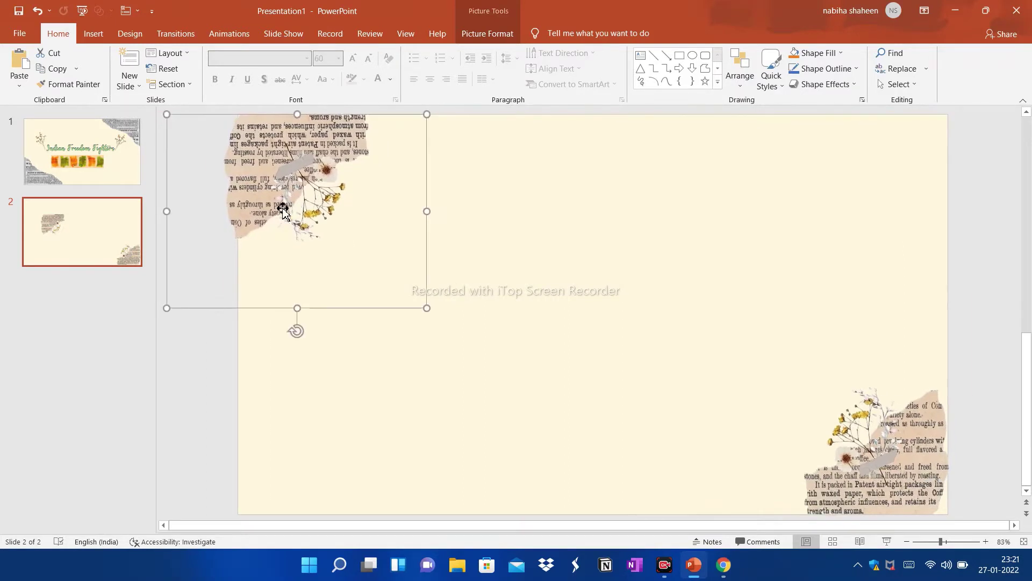
{"action": "left_click", "coordinate": [181, 209]}
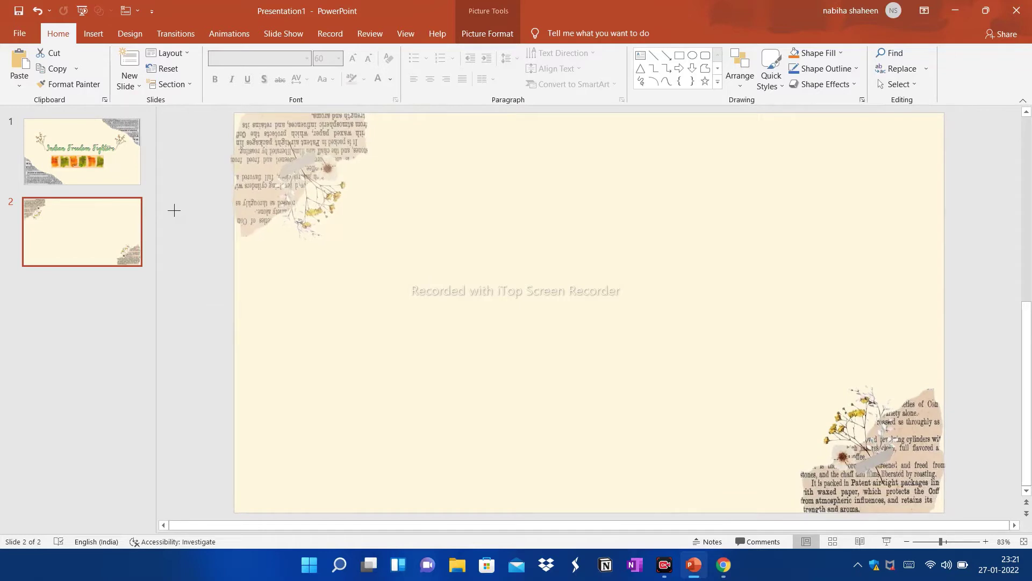
{"action": "left_click", "coordinate": [181, 209]}
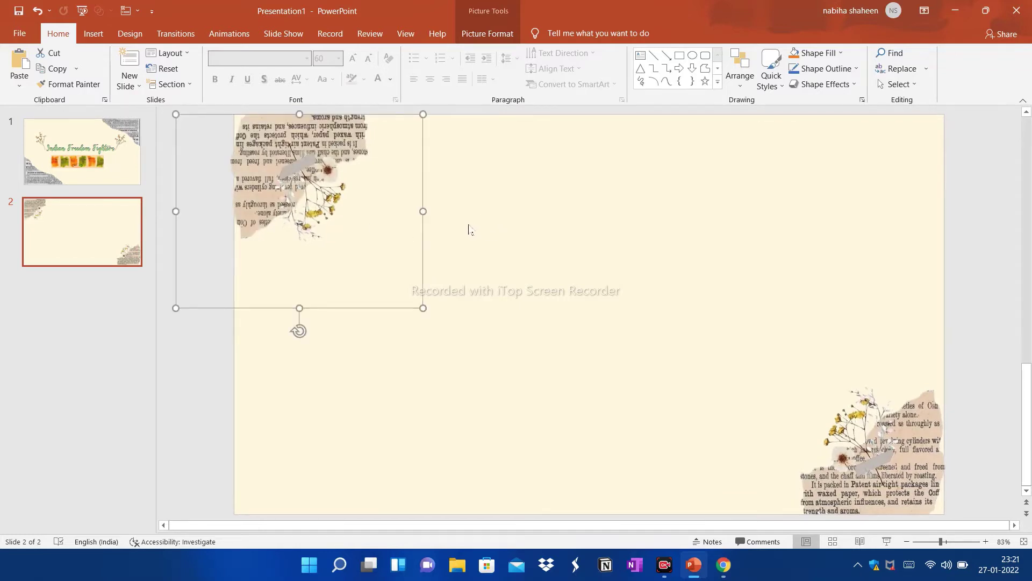
{"action": "left_click", "coordinate": [497, 220]}
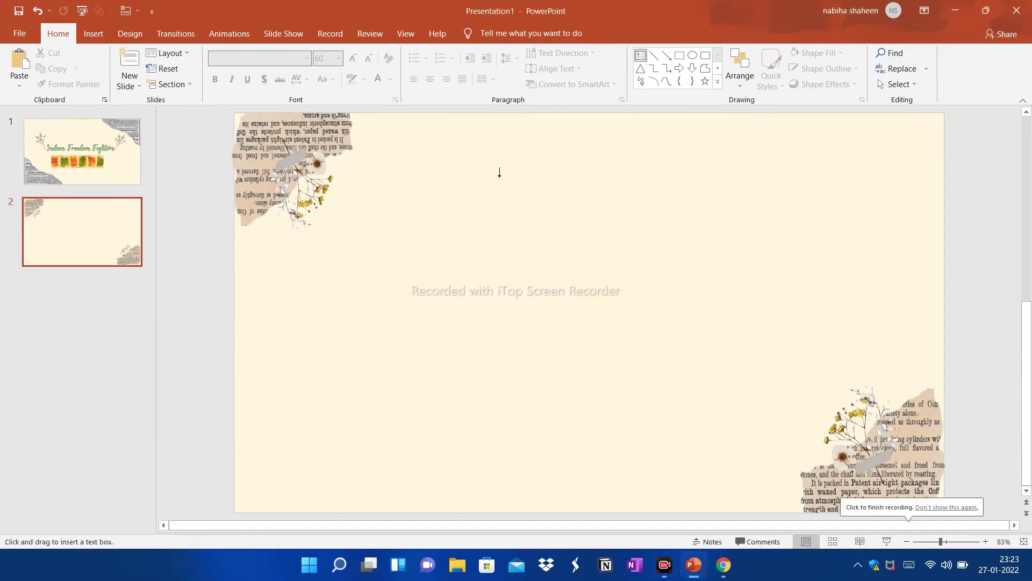
- Paste 'Mahatma Gandhi' into a new text box near the top in the Hello script font
{"action": "left_click", "coordinate": [463, 172]}
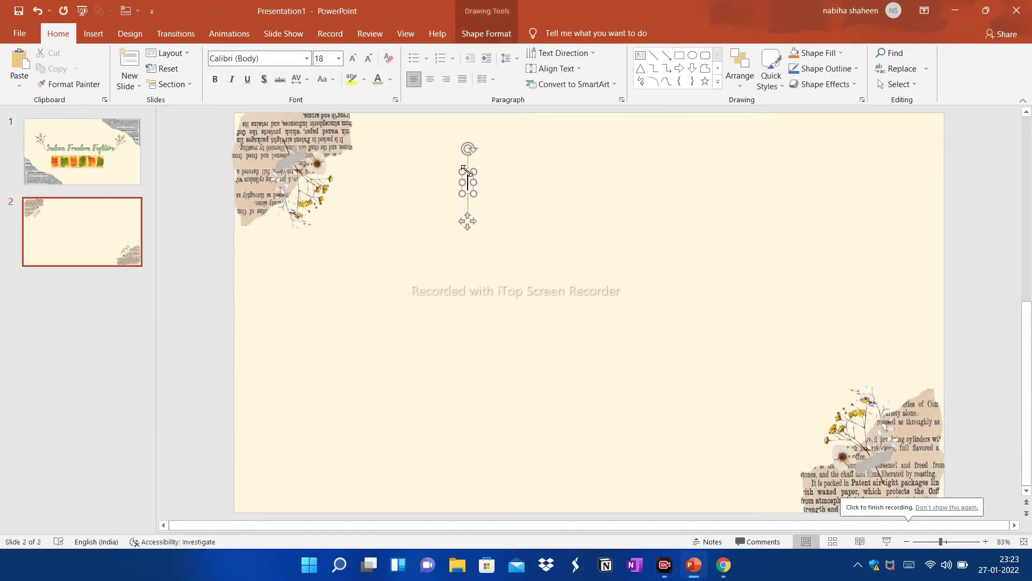
{"action": "type", "text": "Mahatma Gandhi"}
{"action": "left_click_drag", "start_coordinate": [417, 183], "coordinate": [520, 183]}
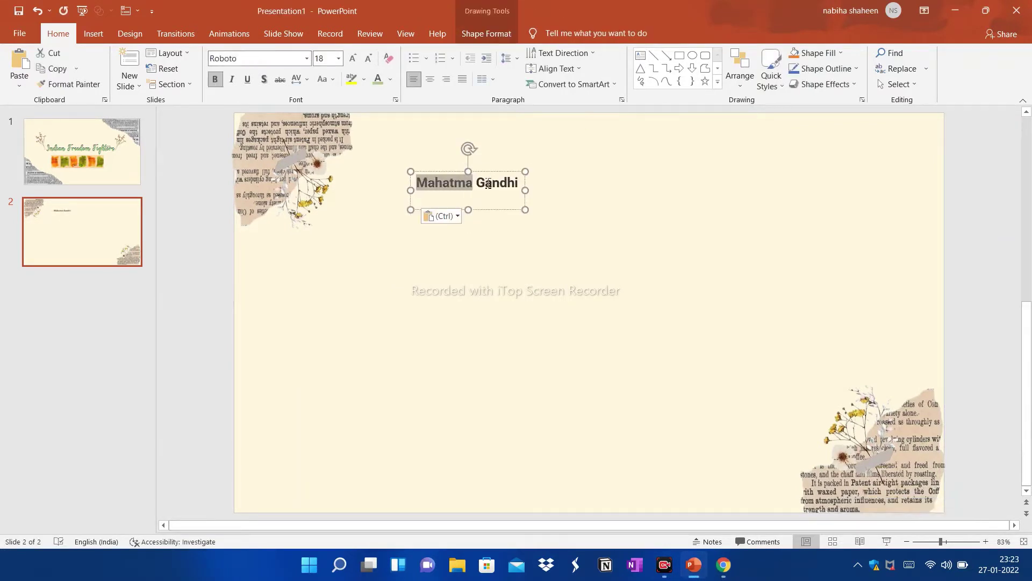
{"action": "left_click", "coordinate": [306, 58]}
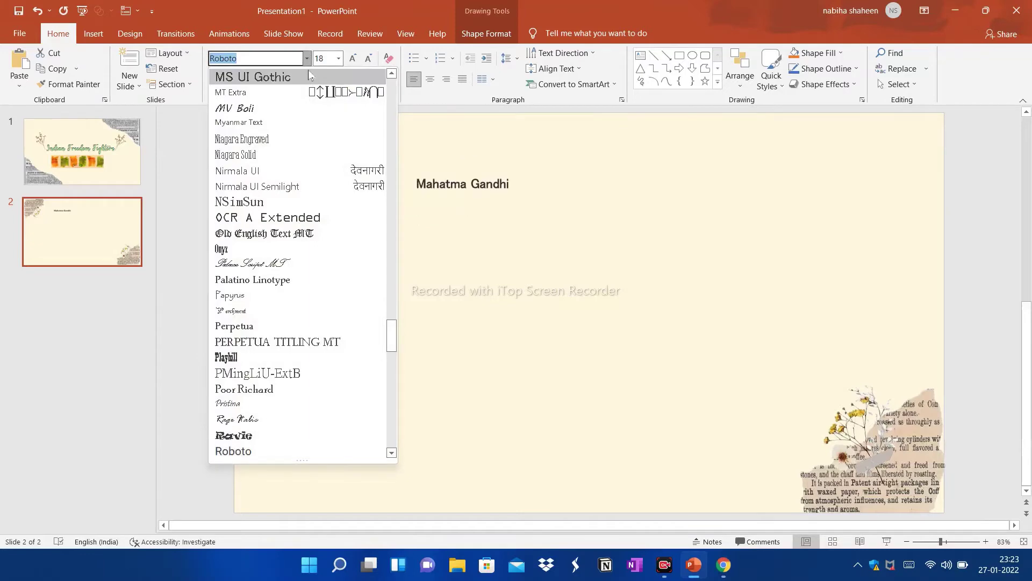
{"action": "left_click", "coordinate": [391, 74]}
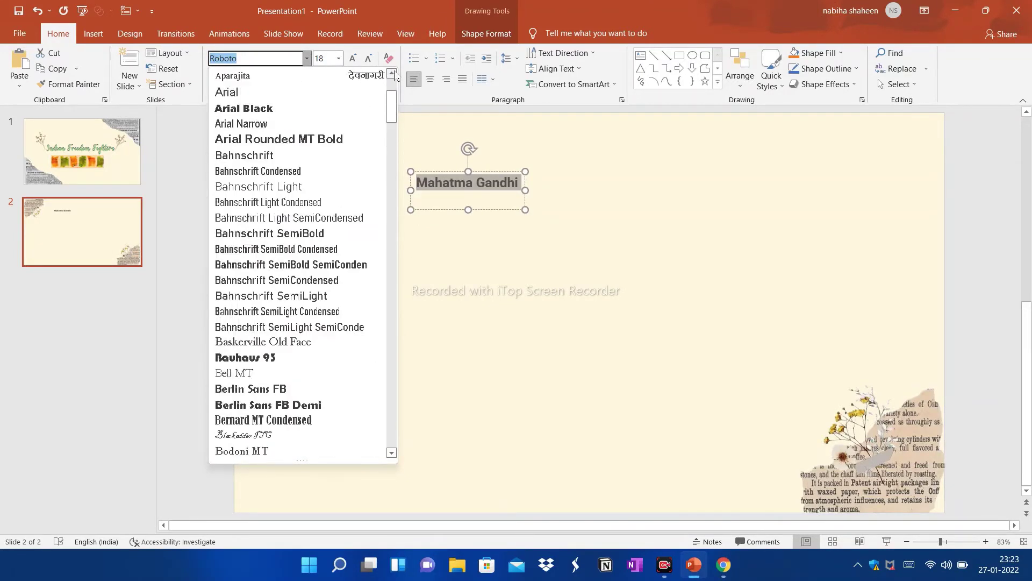
{"action": "left_click_drag", "start_coordinate": [391, 80], "coordinate": [347, 111]}
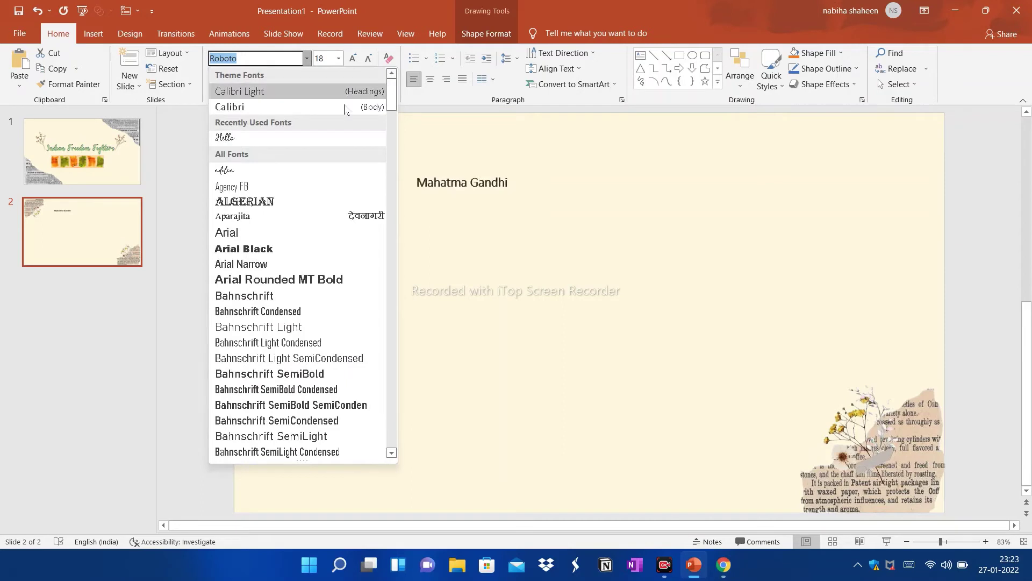
{"action": "left_click", "coordinate": [316, 141]}
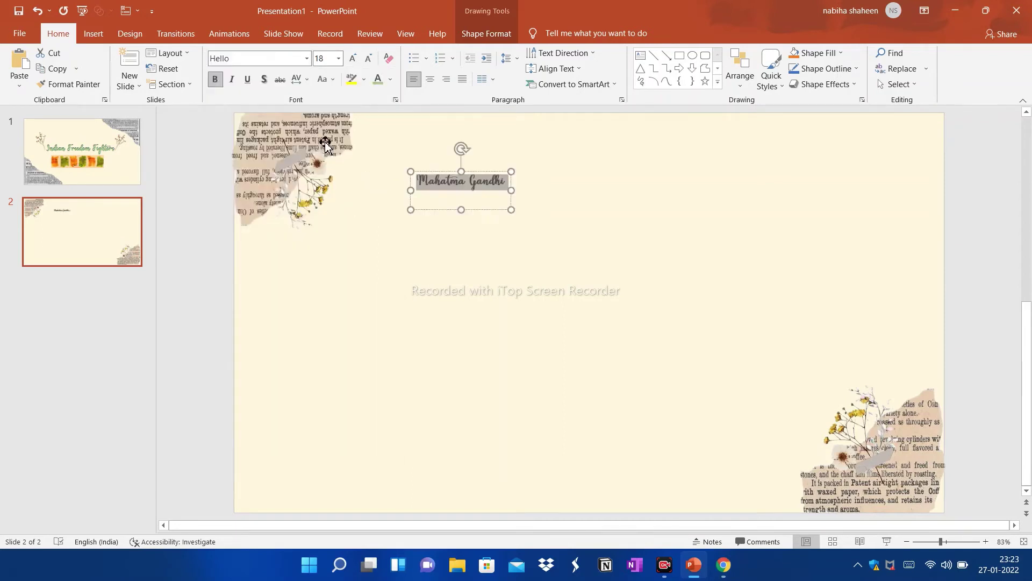
- Widen the heading box and set the name to 54 pt on one line
{"action": "left_click_drag", "start_coordinate": [513, 192], "coordinate": [577, 192]}
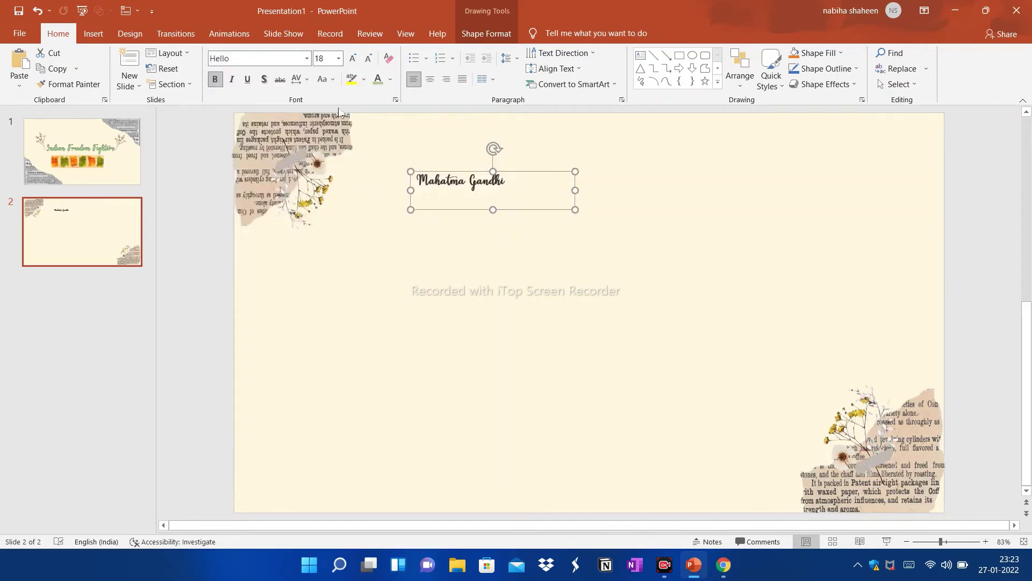
{"action": "left_click_drag", "start_coordinate": [420, 181], "coordinate": [517, 182]}
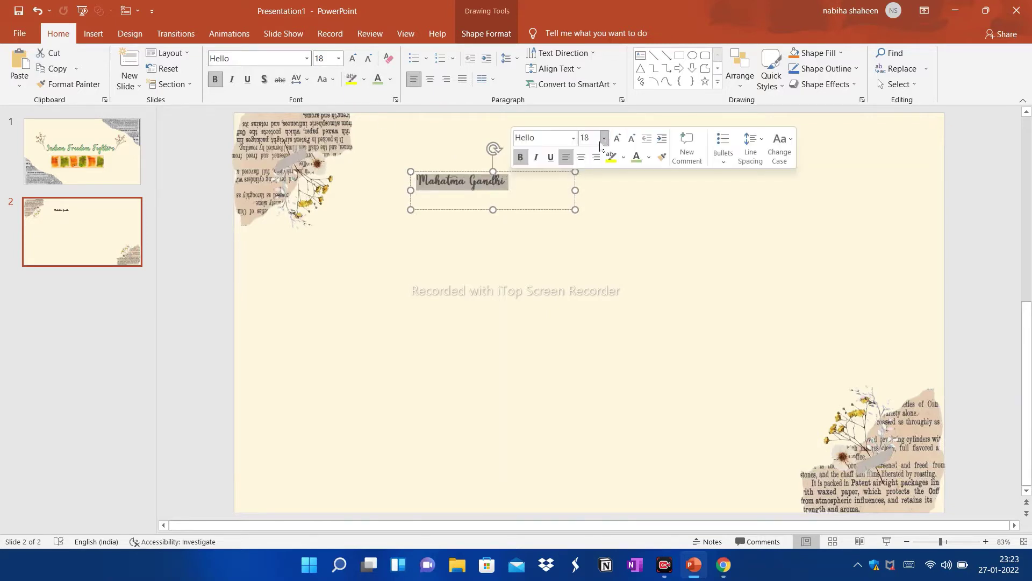
{"action": "left_click", "coordinate": [603, 138]}
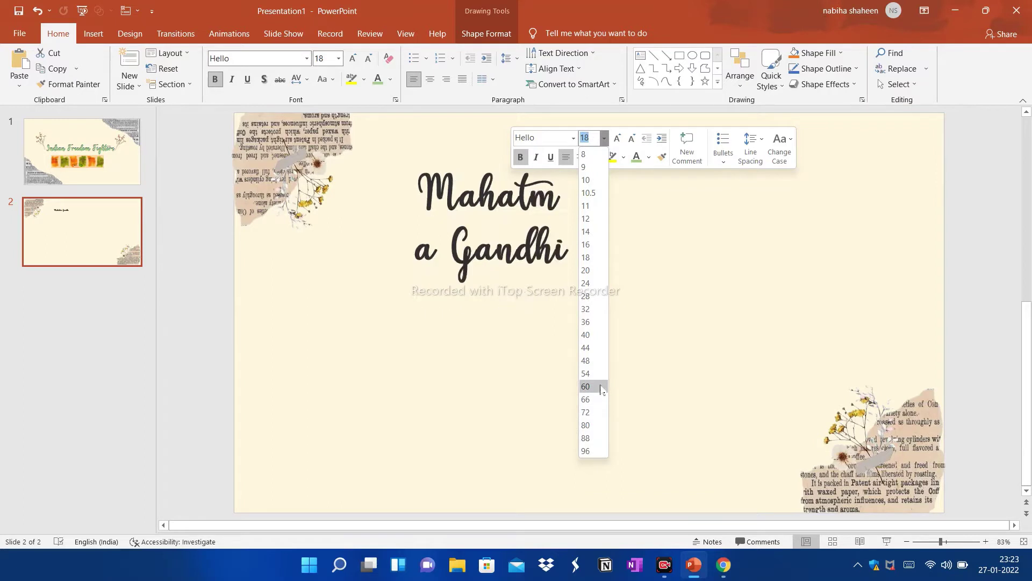
{"action": "left_click", "coordinate": [586, 374]}
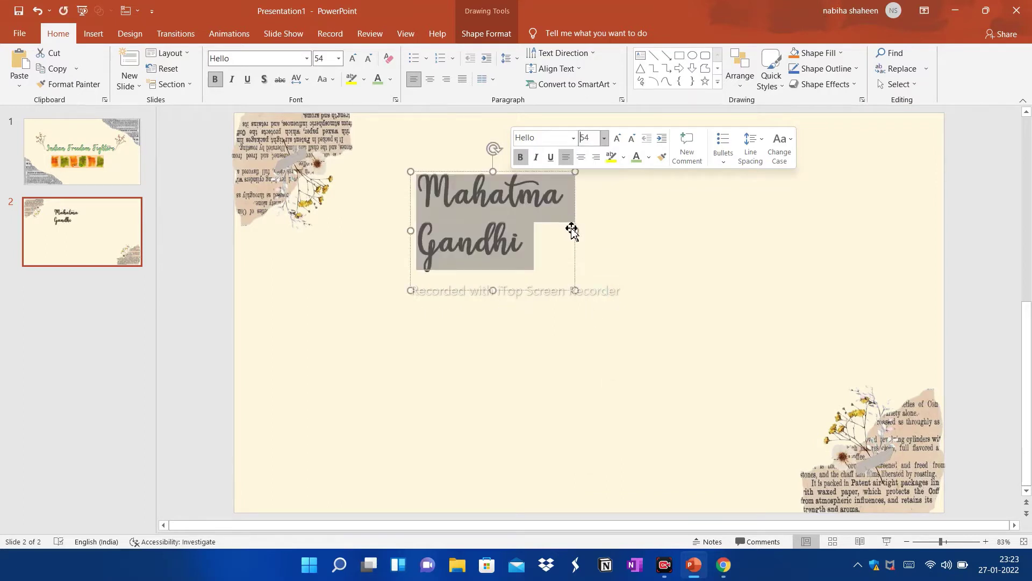
{"action": "left_click", "coordinate": [624, 233]}
{"action": "key", "text": "ctrl+y"}
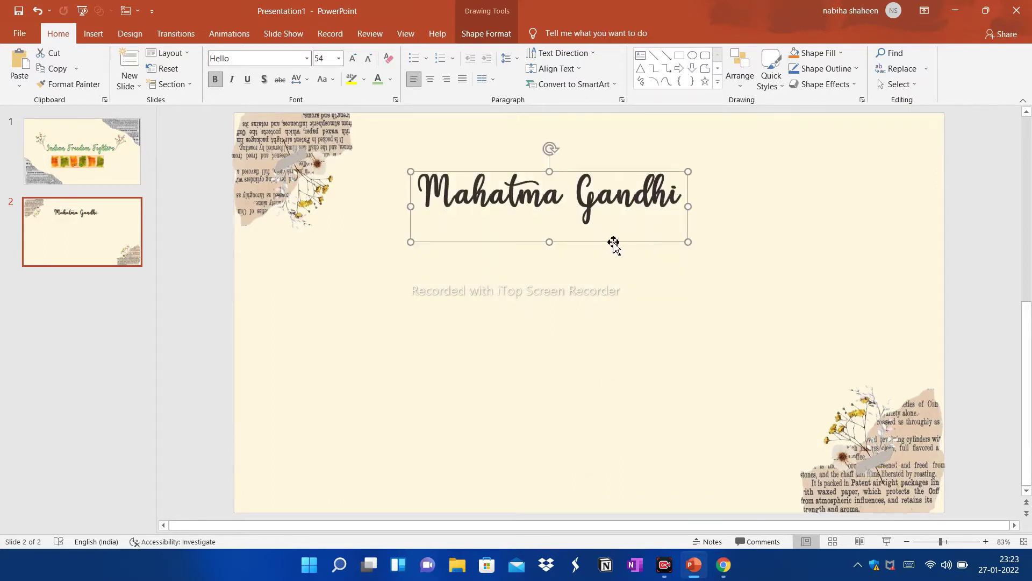
{"action": "key", "text": "ctrl+z"}
{"action": "key", "text": "ctrl+y"}
{"action": "key", "text": "ctrl+z"}
{"action": "left_click", "coordinate": [624, 218]}
- Insert the DIY_Silk_Flower image from this computer onto slide 2
{"action": "left_click", "coordinate": [580, 269]}
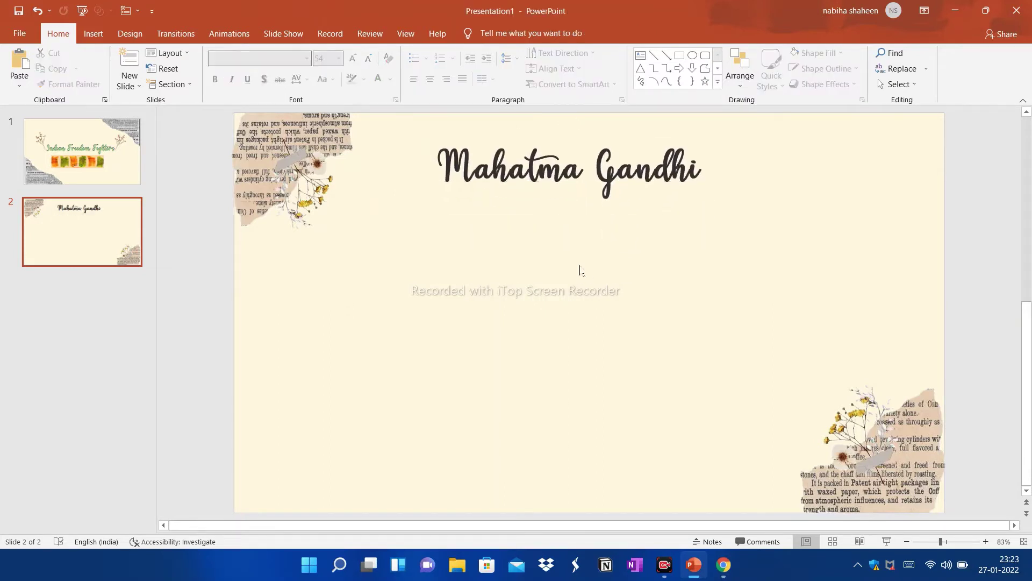
{"action": "left_click", "coordinate": [99, 40]}
{"action": "left_click", "coordinate": [98, 69]}
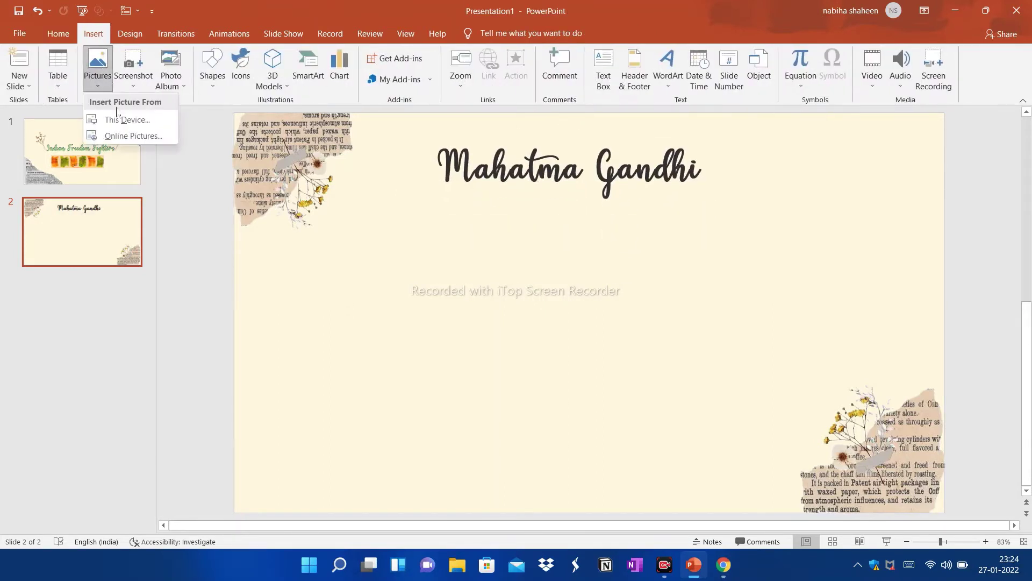
{"action": "left_click", "coordinate": [108, 119]}
{"action": "left_click", "coordinate": [438, 202]}
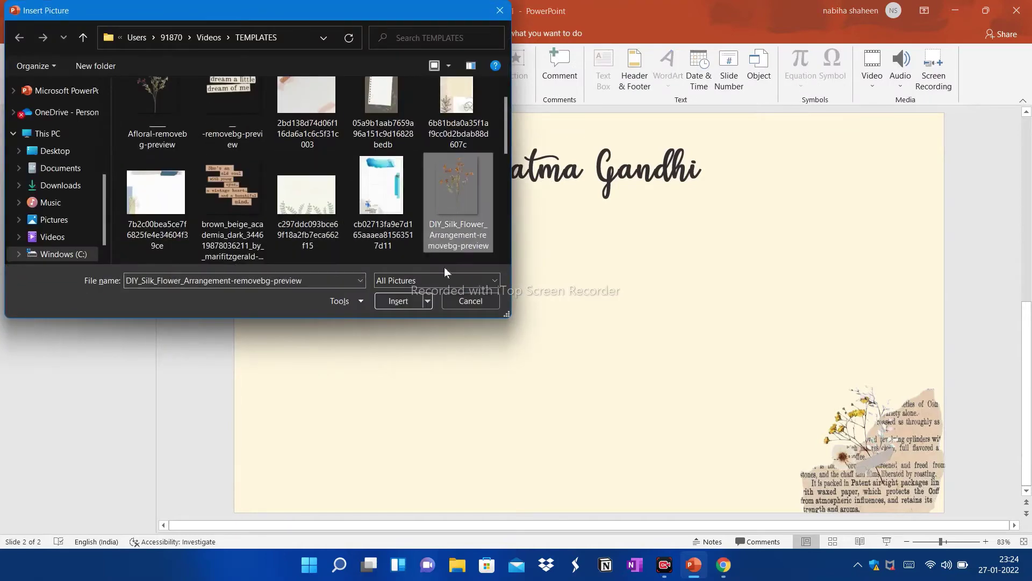
{"action": "left_click", "coordinate": [414, 300]}
- Shrink the flower sprig to 3.3 x 2.36 cm, tilt it, and tuck it beside the Gandhi title
{"action": "mouse_move", "coordinate": [455, 127]}
{"action": "left_mouse_down"}
{"action": "mouse_move", "coordinate": [635, 375]}
{"action": "mouse_move", "coordinate": [700, 303]}
{"action": "left_mouse_up"}
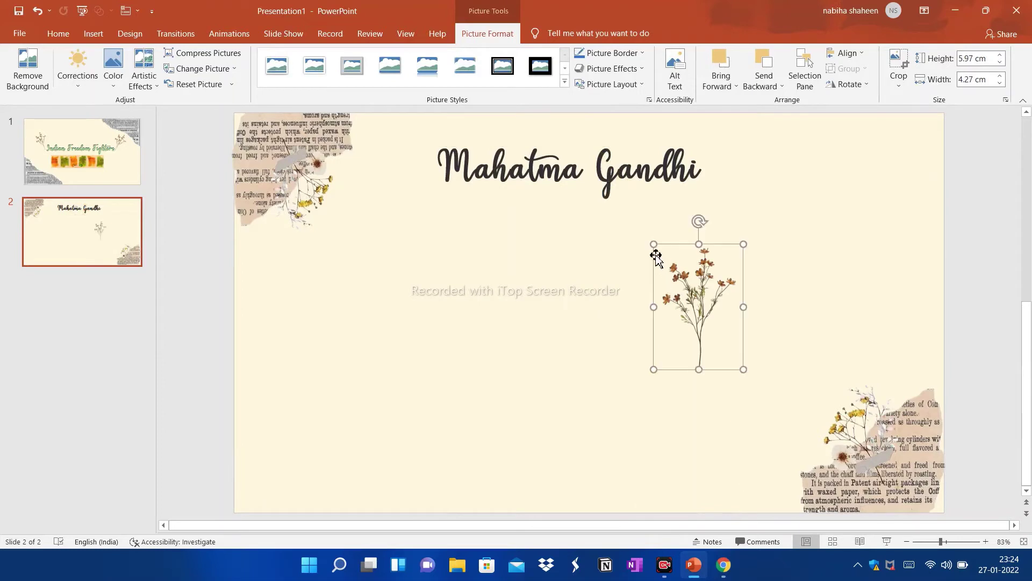
{"action": "left_click_drag", "start_coordinate": [654, 233], "coordinate": [677, 276]}
{"action": "left_click_drag", "start_coordinate": [716, 244], "coordinate": [738, 248]}
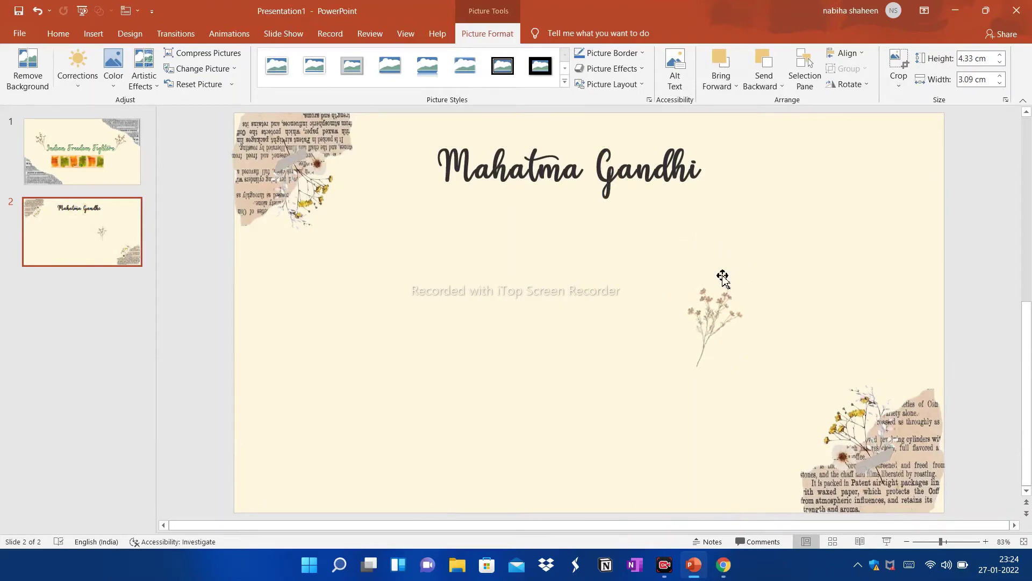
{"action": "mouse_move", "coordinate": [711, 323]}
{"action": "left_mouse_down"}
{"action": "mouse_move", "coordinate": [718, 153]}
{"action": "mouse_move", "coordinate": [719, 194]}
{"action": "left_mouse_up"}
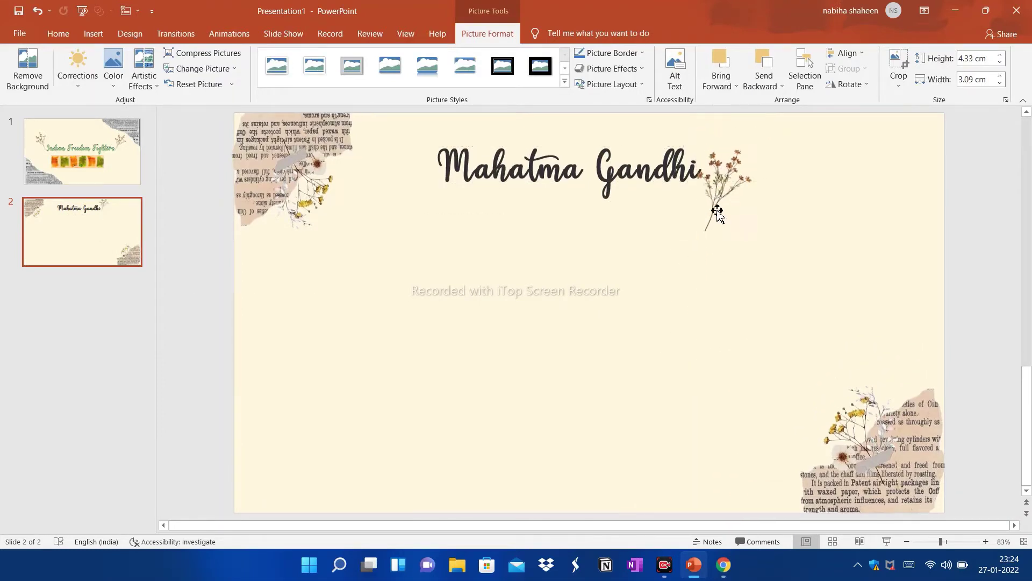
{"action": "left_click_drag", "start_coordinate": [705, 137], "coordinate": [712, 160]}
{"action": "left_click_drag", "start_coordinate": [723, 198], "coordinate": [718, 163]}
{"action": "left_click", "coordinate": [793, 170]}
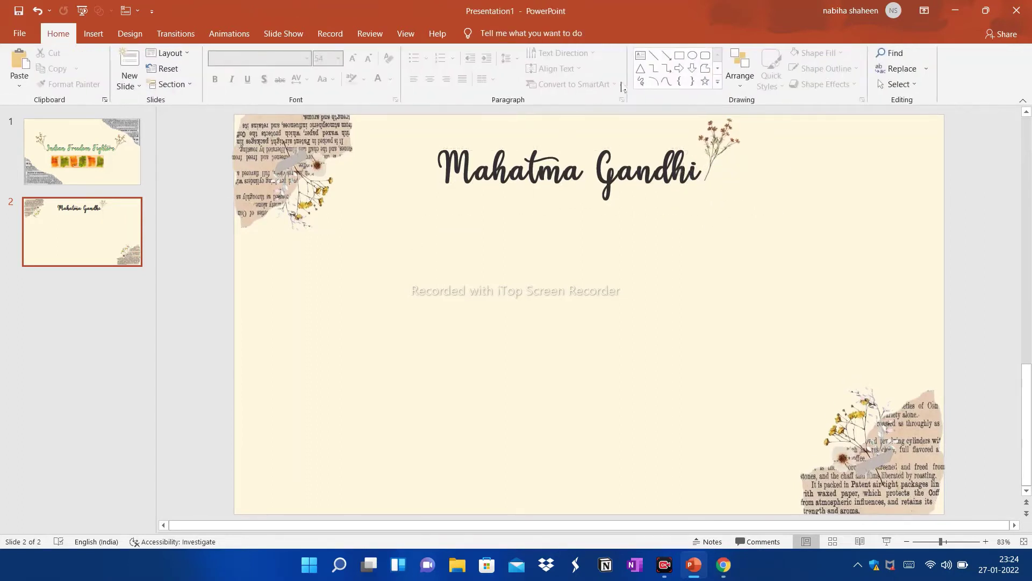
- Add a text box with the Gandhi biography and set its text in MS Gothic
{"action": "left_click", "coordinate": [640, 55]}
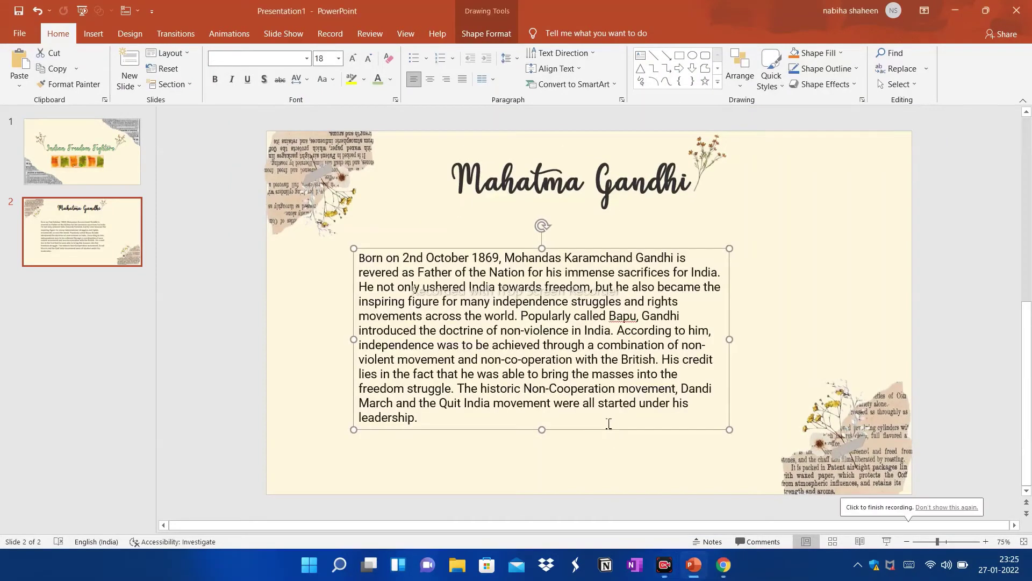
{"action": "mouse_move", "coordinate": [364, 263]}
{"action": "left_mouse_down"}
{"action": "mouse_move", "coordinate": [371, 250]}
{"action": "mouse_move", "coordinate": [436, 300]}
{"action": "mouse_move", "coordinate": [428, 407]}
{"action": "left_mouse_up"}
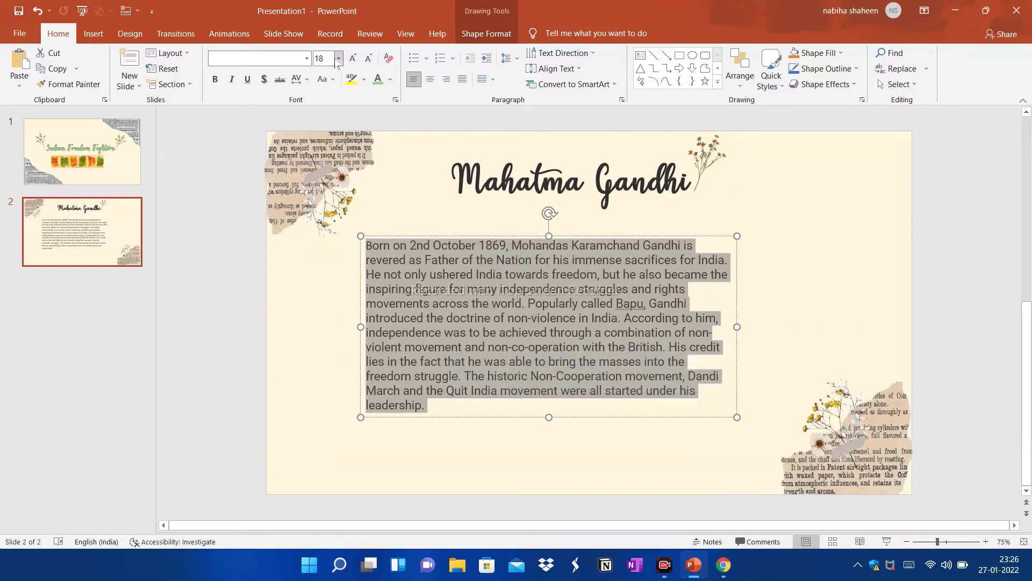
{"action": "left_click", "coordinate": [307, 58]}
{"action": "scroll", "coordinate": [320, 188], "scroll_direction": "down", "scroll_amount": 7}
{"action": "scroll", "coordinate": [320, 215], "scroll_direction": "down", "scroll_amount": 3}
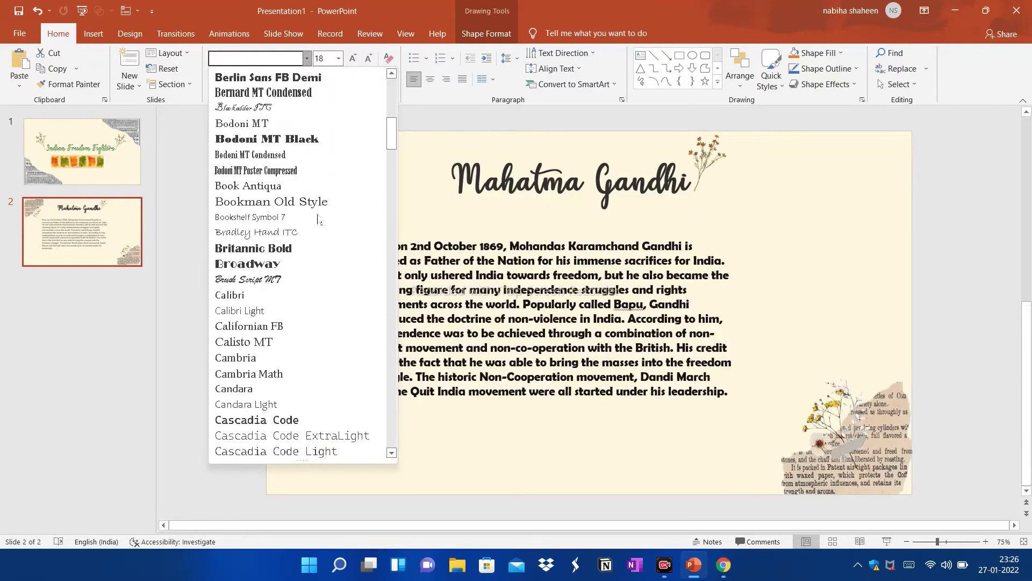
{"action": "scroll", "coordinate": [319, 217], "scroll_direction": "down", "scroll_amount": 3}
{"action": "scroll", "coordinate": [319, 218], "scroll_direction": "down", "scroll_amount": 8}
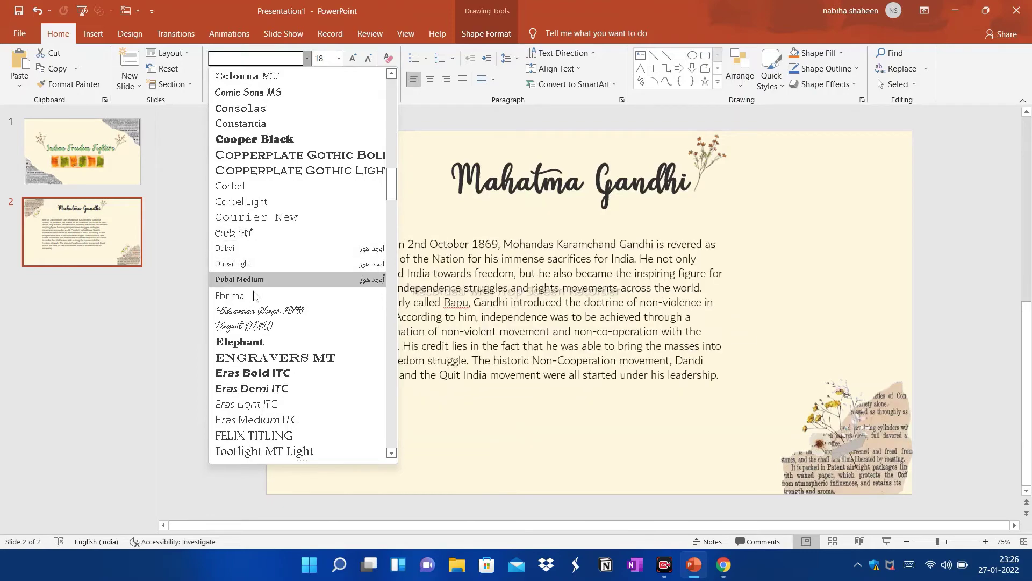
{"action": "scroll", "coordinate": [257, 375], "scroll_direction": "down", "scroll_amount": 6}
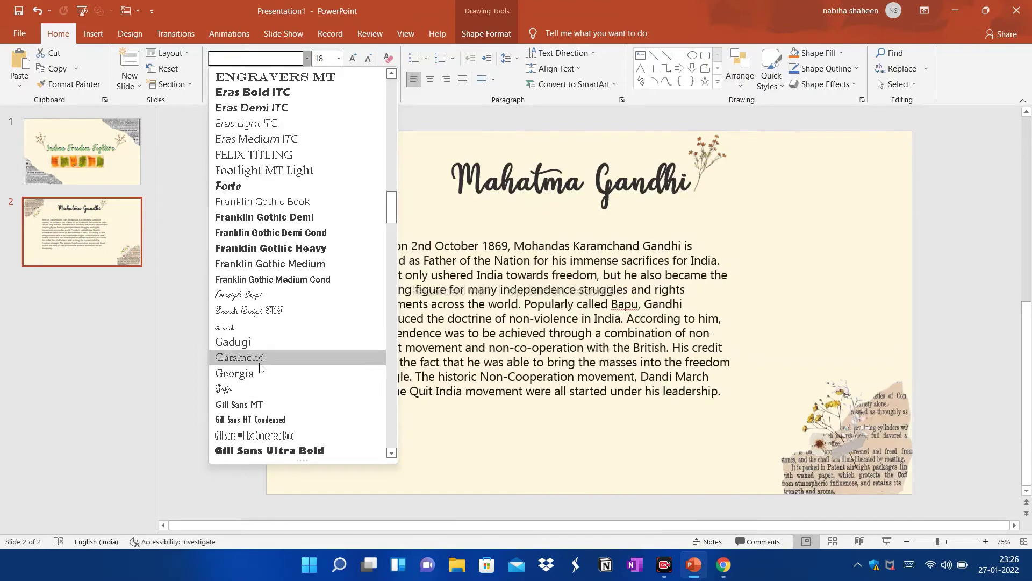
{"action": "scroll", "coordinate": [258, 355], "scroll_direction": "down", "scroll_amount": 1}
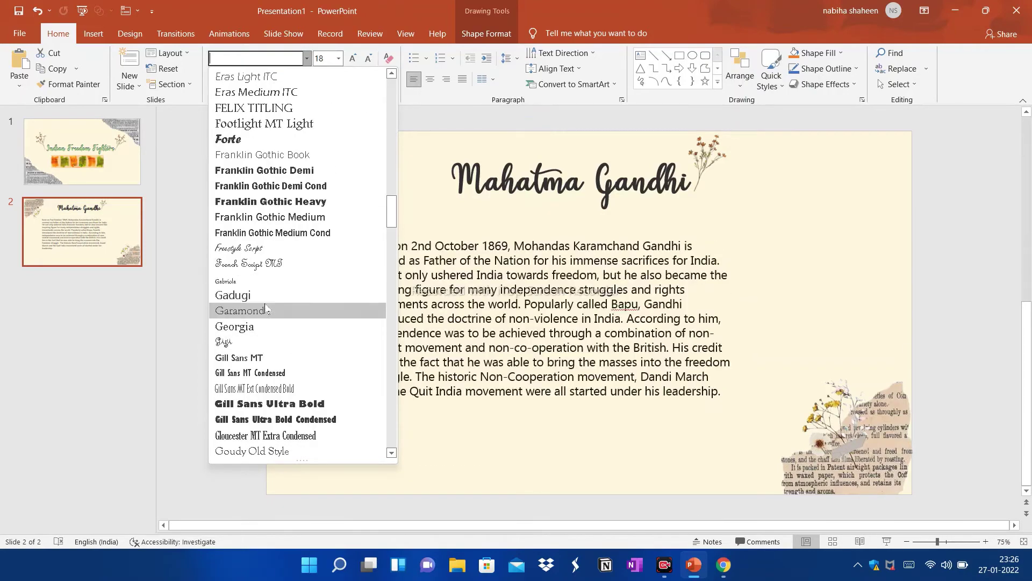
{"action": "scroll", "coordinate": [264, 327], "scroll_direction": "down", "scroll_amount": 1}
{"action": "scroll", "coordinate": [262, 355], "scroll_direction": "down", "scroll_amount": 3}
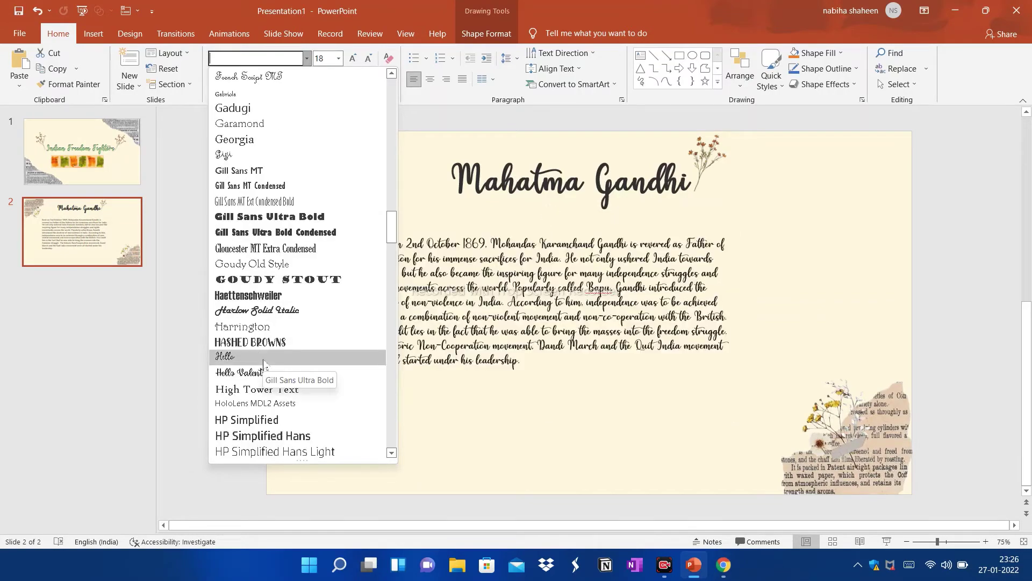
{"action": "scroll", "coordinate": [263, 359], "scroll_direction": "down", "scroll_amount": 6}
{"action": "scroll", "coordinate": [258, 356], "scroll_direction": "down", "scroll_amount": 1}
{"action": "scroll", "coordinate": [251, 353], "scroll_direction": "down", "scroll_amount": 5}
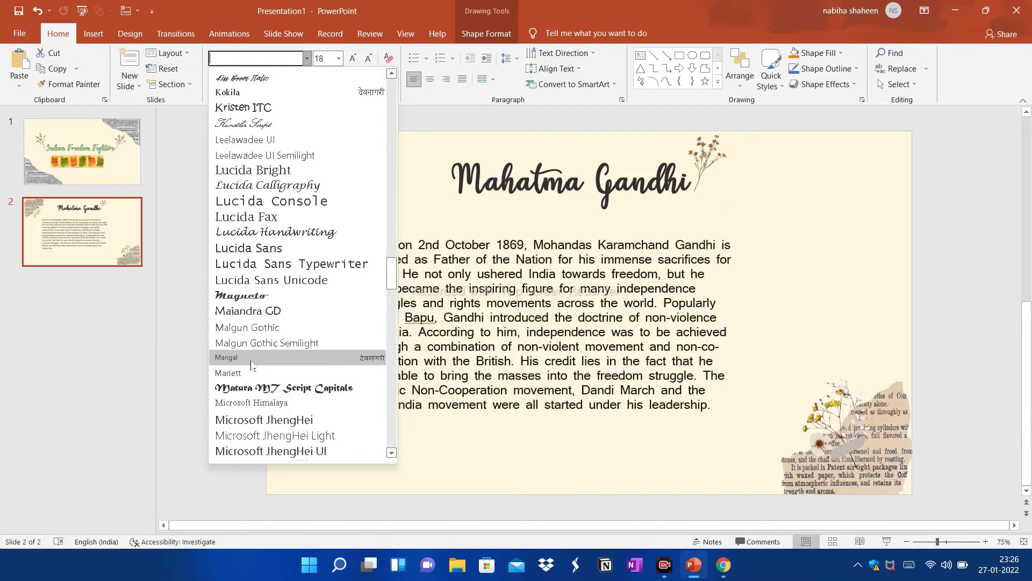
{"action": "scroll", "coordinate": [255, 398], "scroll_direction": "down", "scroll_amount": 4}
{"action": "scroll", "coordinate": [255, 401], "scroll_direction": "down", "scroll_amount": 1}
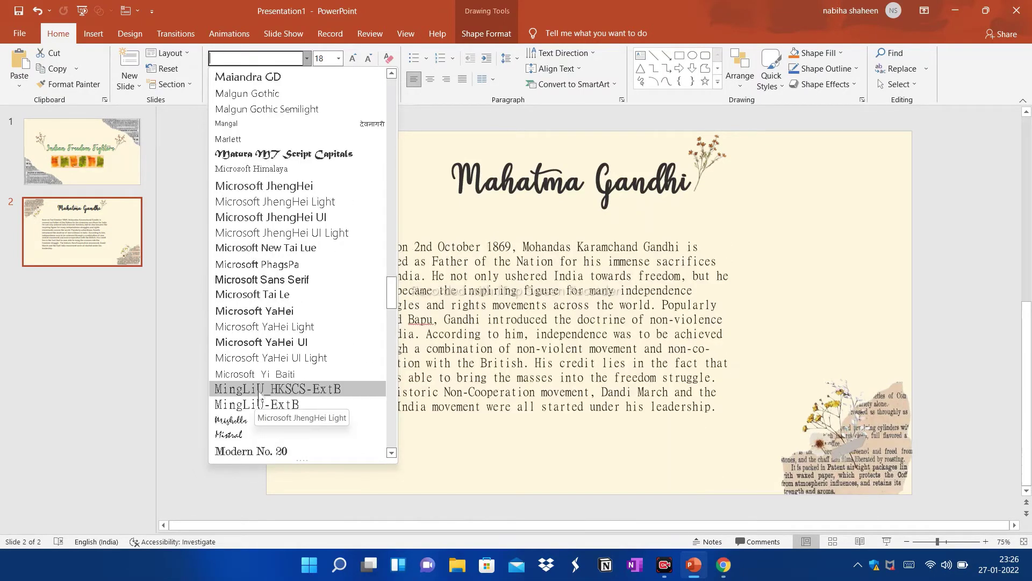
{"action": "scroll", "coordinate": [259, 376], "scroll_direction": "down", "scroll_amount": 3}
{"action": "scroll", "coordinate": [264, 340], "scroll_direction": "down", "scroll_amount": 1}
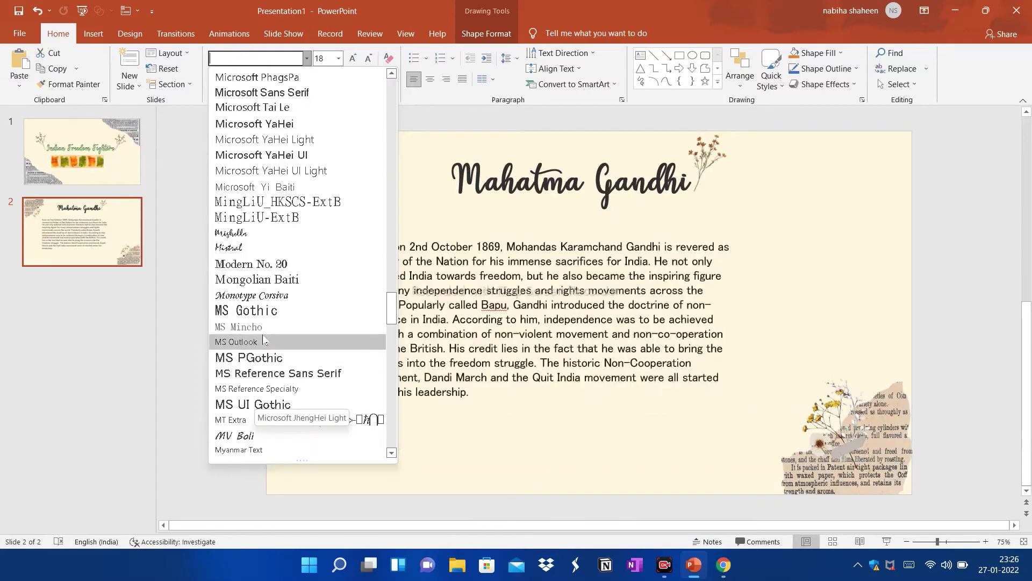
{"action": "left_click", "coordinate": [279, 311]}
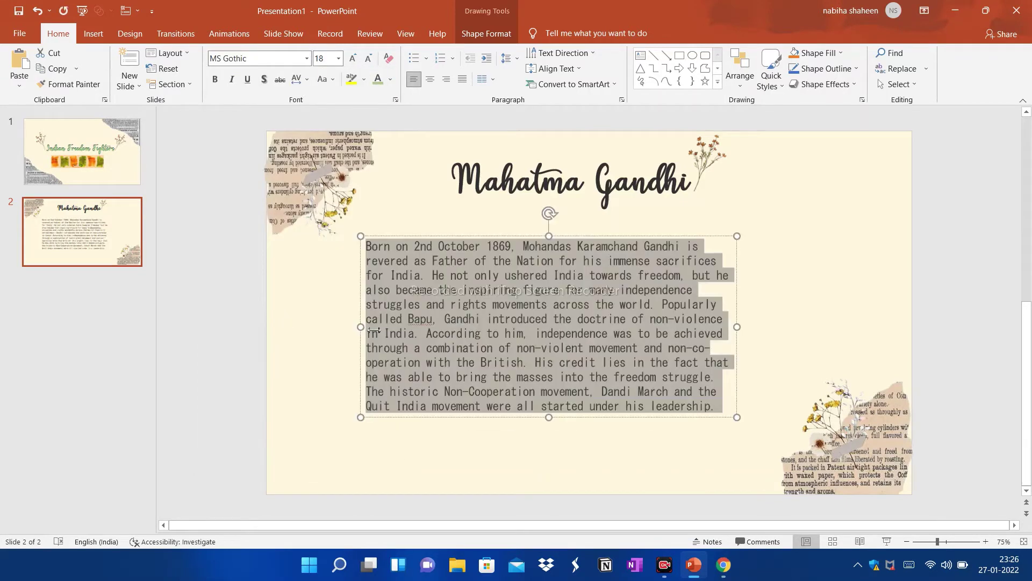
- Move the biography box up and left and narrow it so the text wraps taller
{"action": "left_click", "coordinate": [489, 406]}
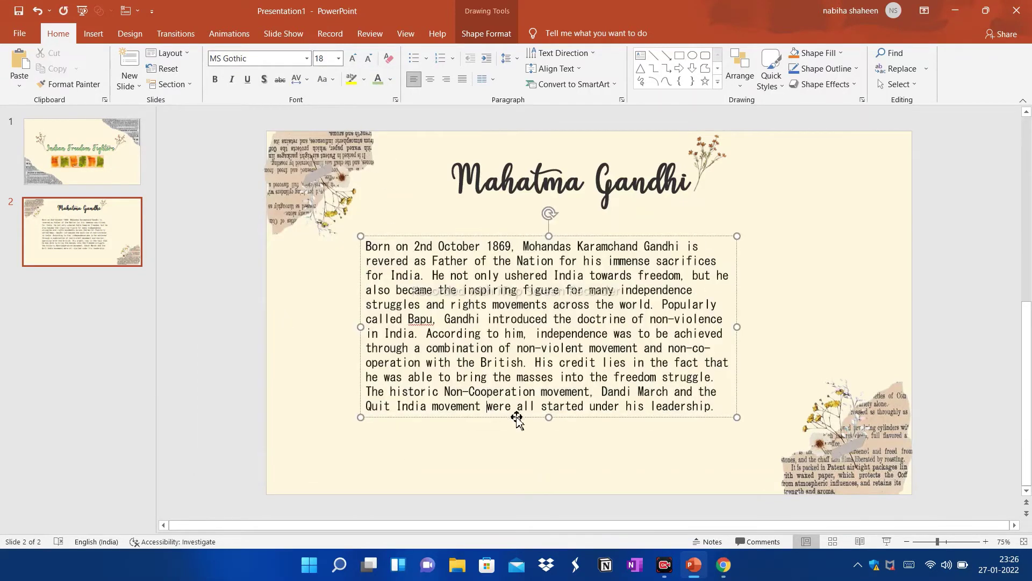
{"action": "left_click_drag", "start_coordinate": [508, 417], "coordinate": [505, 407]}
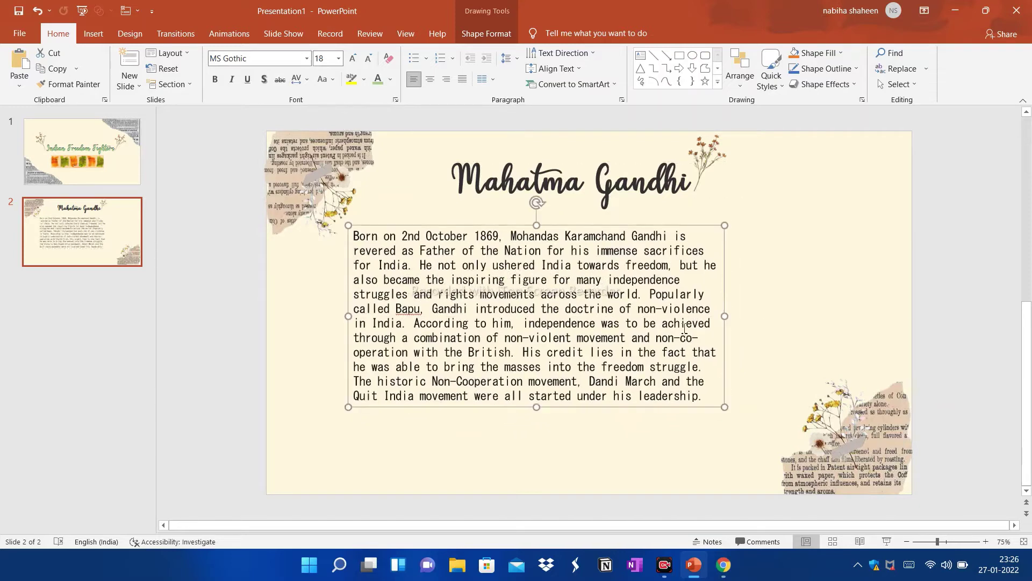
{"action": "left_click_drag", "start_coordinate": [724, 317], "coordinate": [684, 320]}
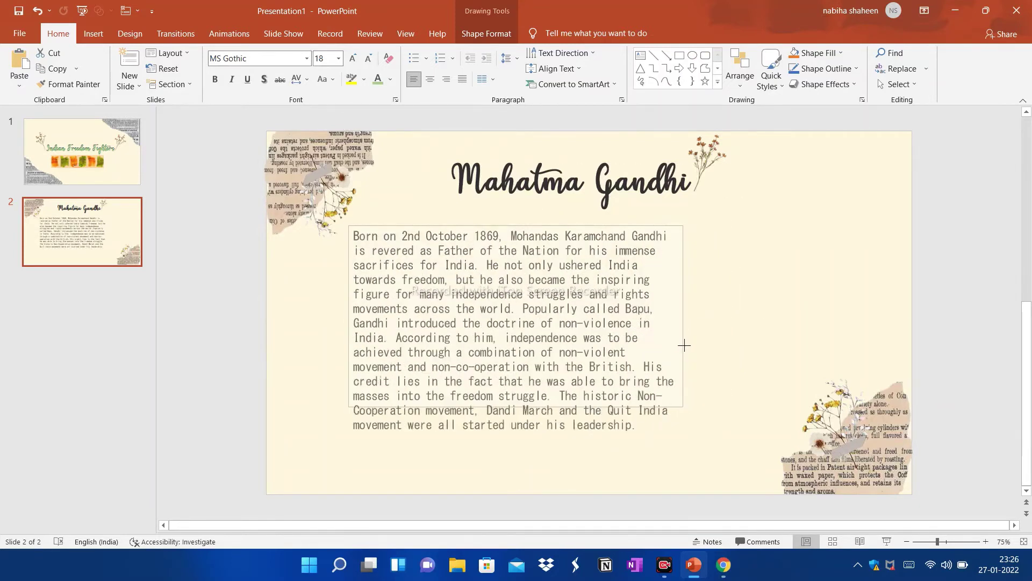
{"action": "left_click", "coordinate": [727, 335]}
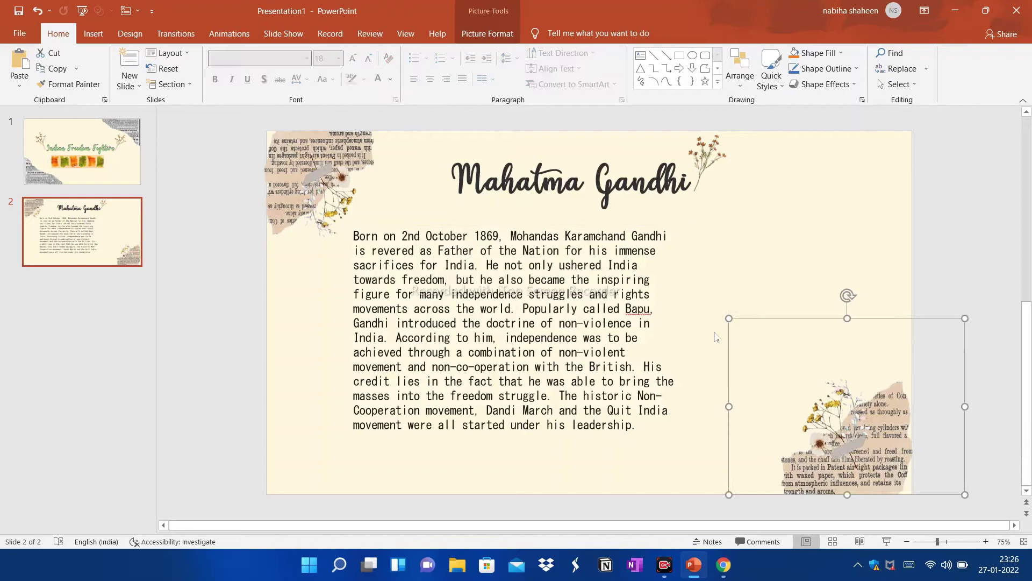
- Insert the torn brown paper image from this computer onto the slide
{"action": "left_click", "coordinate": [722, 266]}
{"action": "mouse_move", "coordinate": [723, 565]}
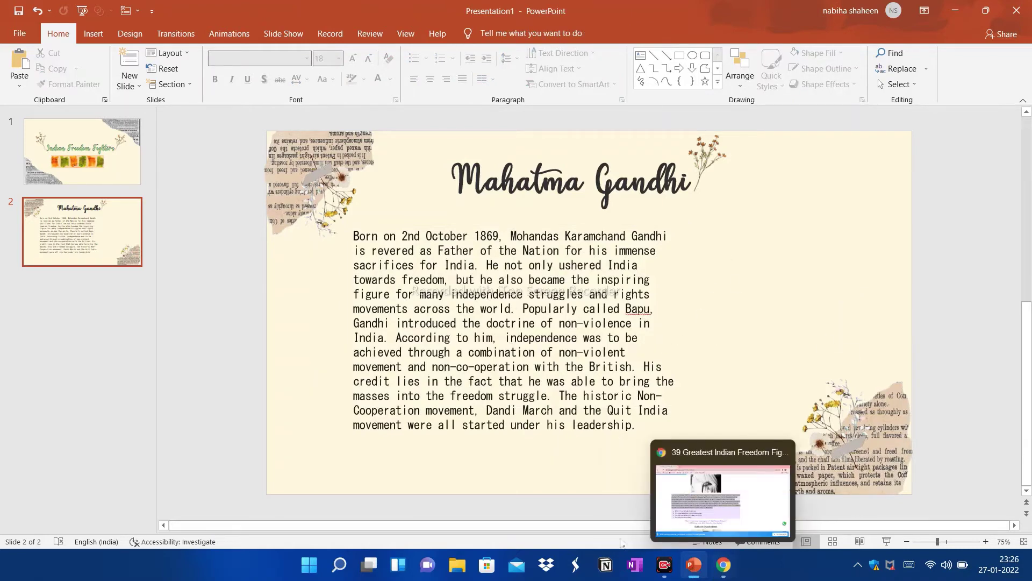
{"action": "left_click", "coordinate": [93, 33]}
{"action": "left_click", "coordinate": [98, 67]}
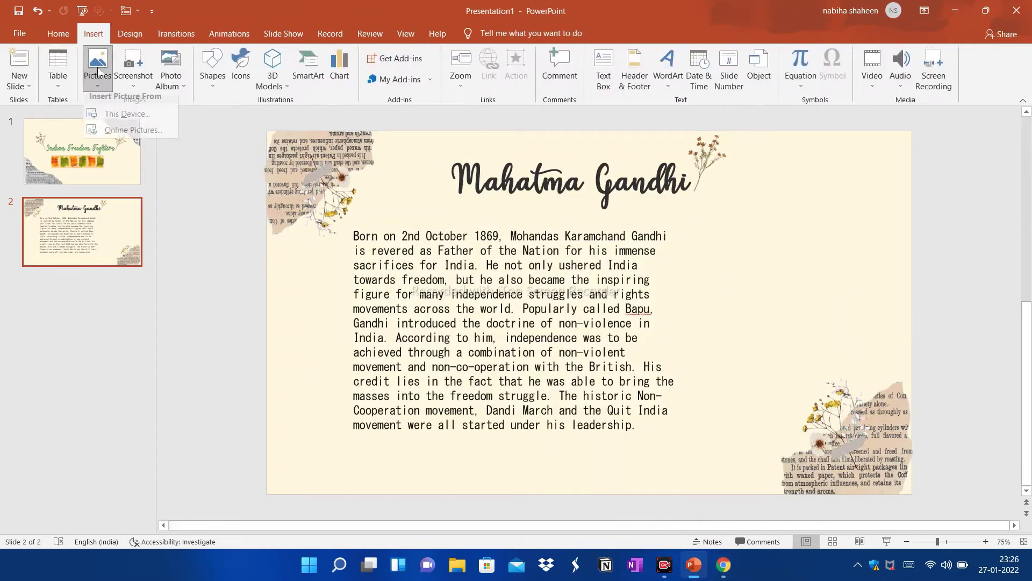
{"action": "left_click", "coordinate": [118, 120]}
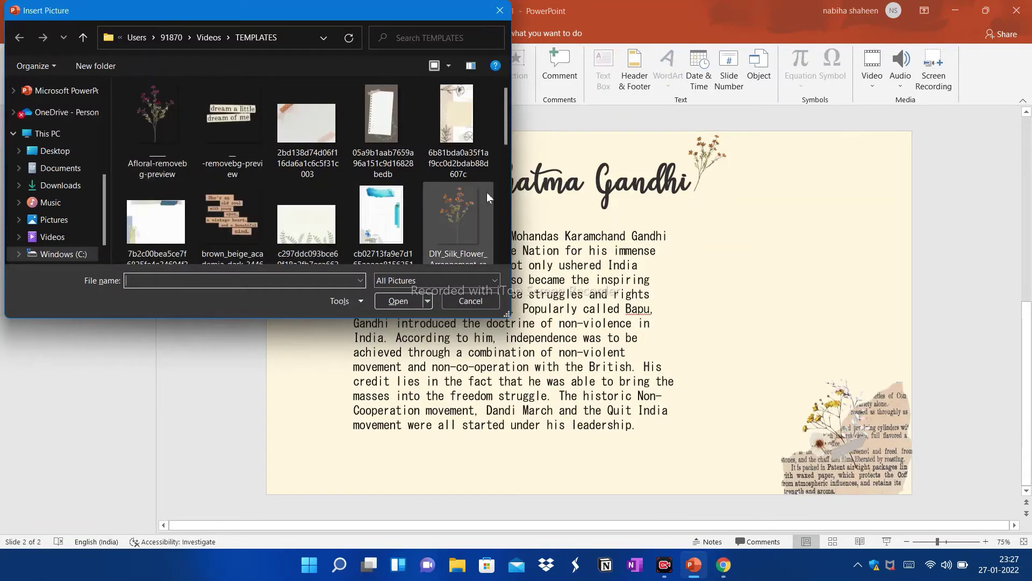
{"action": "scroll", "coordinate": [505, 195], "scroll_direction": "down", "scroll_amount": 1}
{"action": "scroll", "coordinate": [505, 195], "scroll_direction": "down", "scroll_amount": 2}
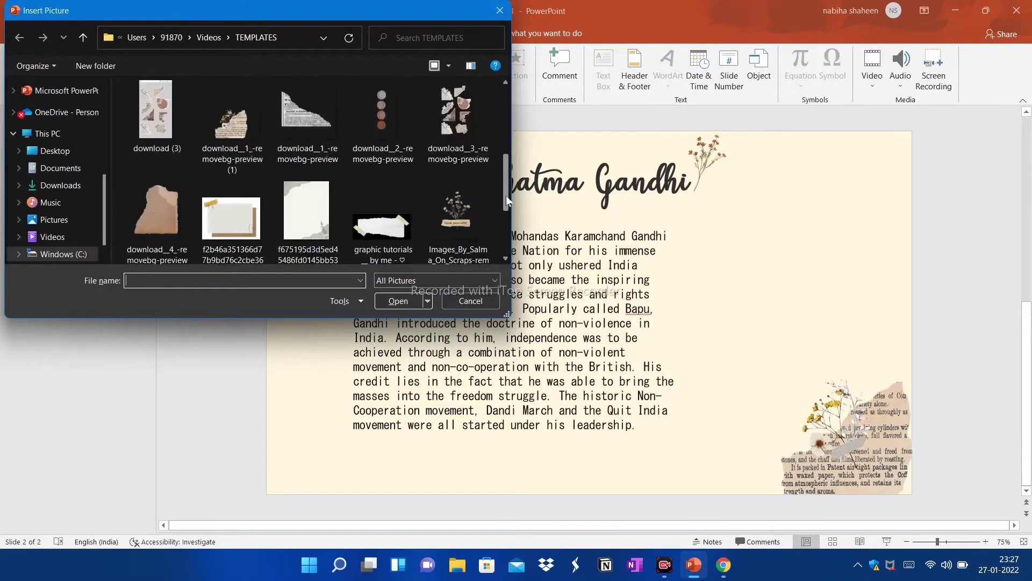
{"action": "left_click", "coordinate": [168, 246]}
{"action": "left_click", "coordinate": [398, 300]}
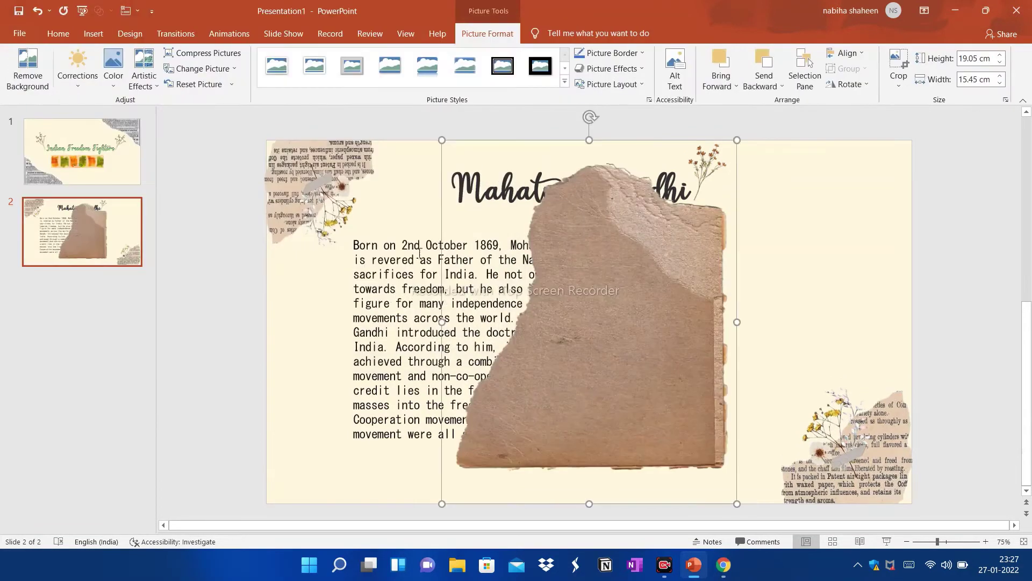
- Shrink the torn paper to about 9.18 x 7.44 cm and move it top-right
{"action": "left_click_drag", "start_coordinate": [442, 140], "coordinate": [595, 329]}
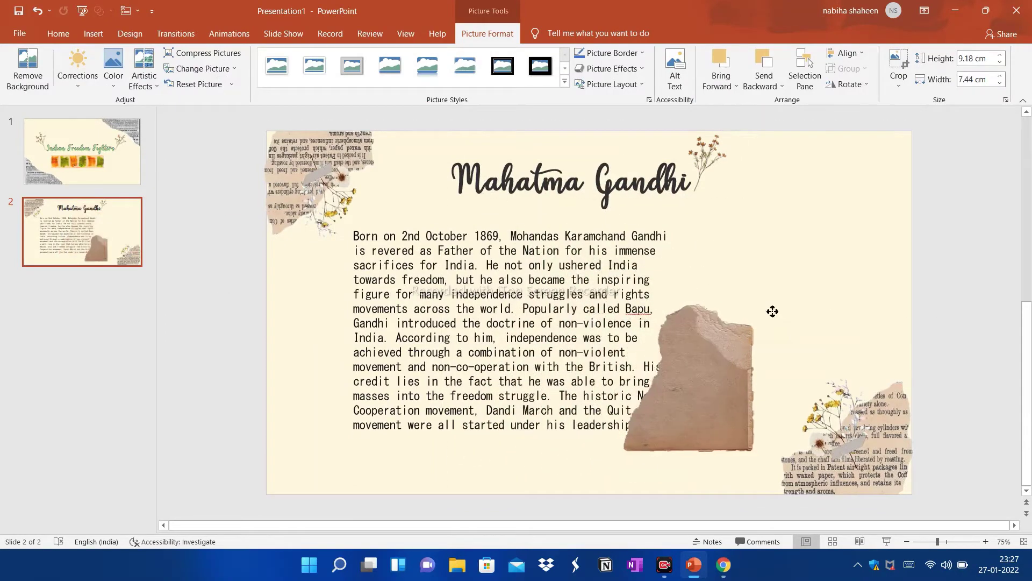
{"action": "left_click_drag", "start_coordinate": [659, 387], "coordinate": [815, 215]}
{"action": "left_click", "coordinate": [94, 34]}
- Insert the Mahatma-Gandhi-481x600 photo from Downloads, shrink it, and place it beside the biography
{"action": "left_click", "coordinate": [99, 70]}
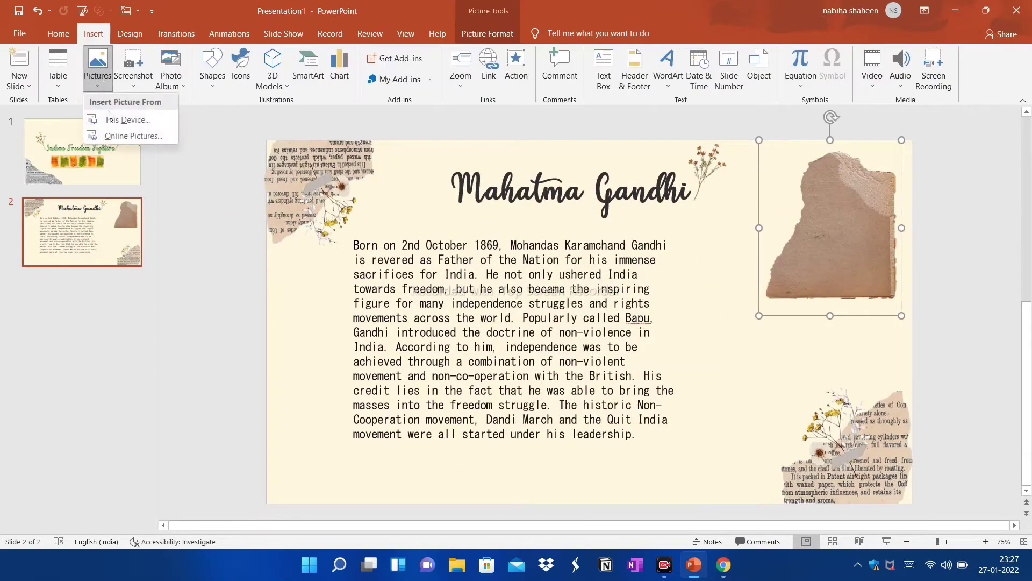
{"action": "left_click", "coordinate": [112, 119]}
{"action": "left_click", "coordinate": [63, 186]}
{"action": "left_click", "coordinate": [189, 153]}
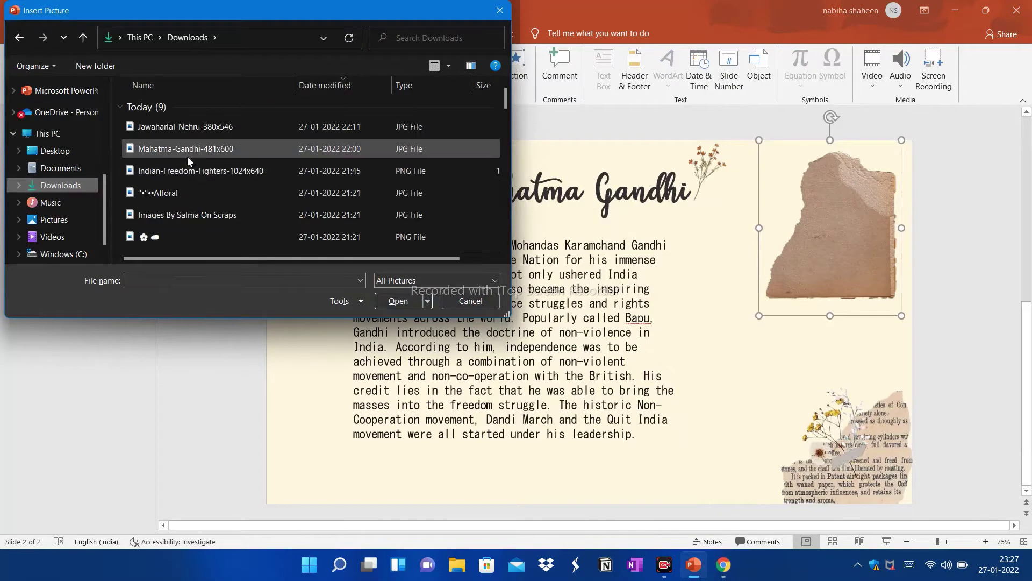
{"action": "left_click", "coordinate": [390, 301]}
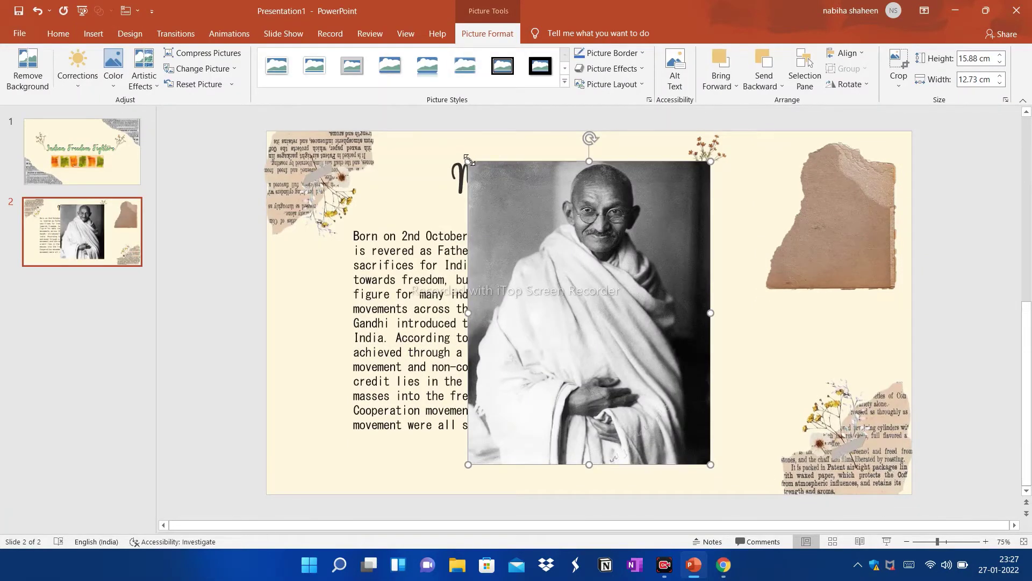
{"action": "left_click_drag", "start_coordinate": [469, 159], "coordinate": [573, 293]}
{"action": "left_click_drag", "start_coordinate": [670, 362], "coordinate": [803, 275]}
- Shrink the torn brown paper behind the portrait to about 7.12 x 5.77 cm
{"action": "left_click", "coordinate": [852, 258]}
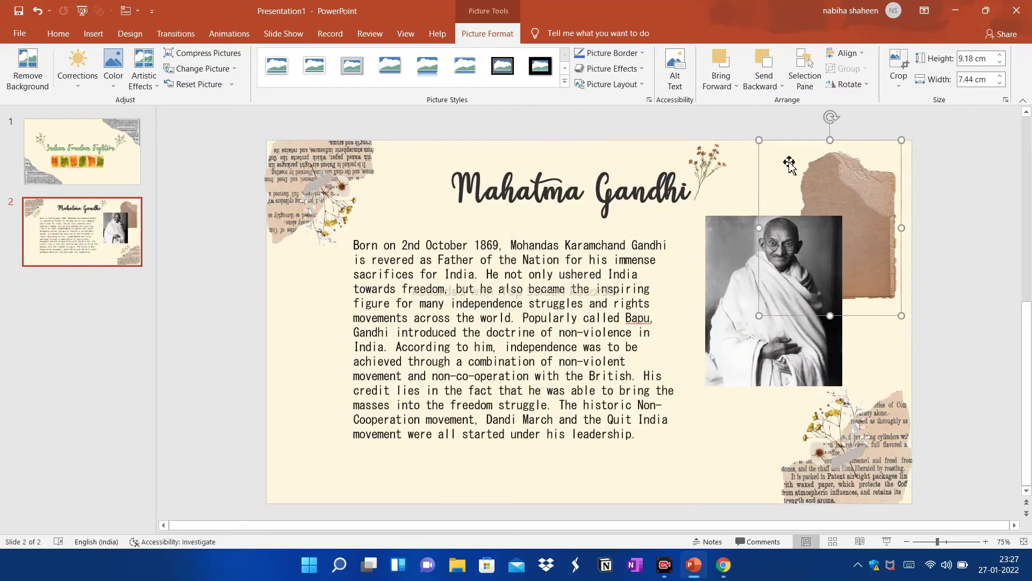
{"action": "mouse_move", "coordinate": [760, 141]}
{"action": "left_mouse_down"}
{"action": "mouse_move", "coordinate": [790, 172]}
{"action": "mouse_move", "coordinate": [856, 161]}
{"action": "mouse_move", "coordinate": [859, 230]}
{"action": "left_mouse_up"}
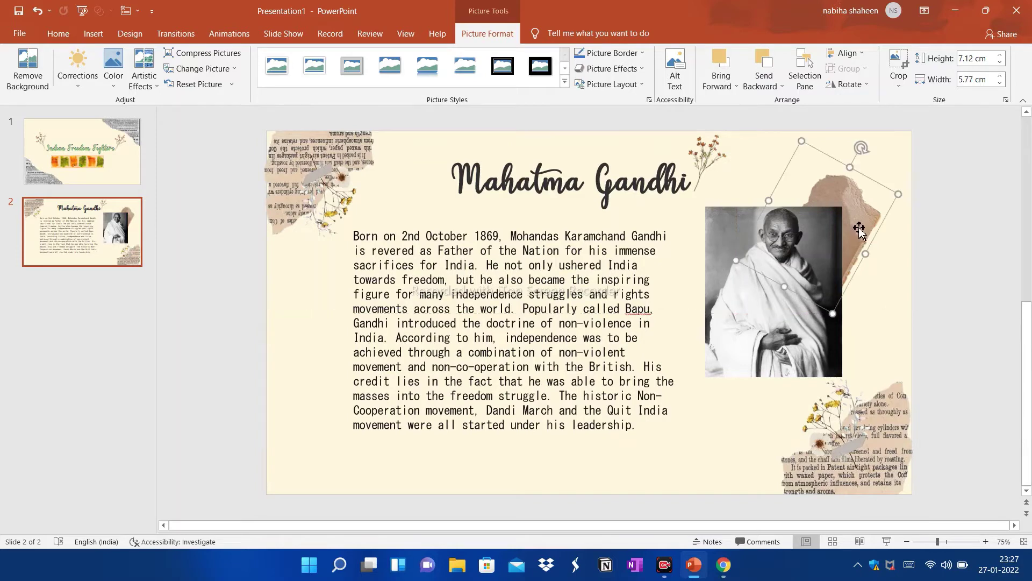
{"action": "left_click", "coordinate": [706, 164]}
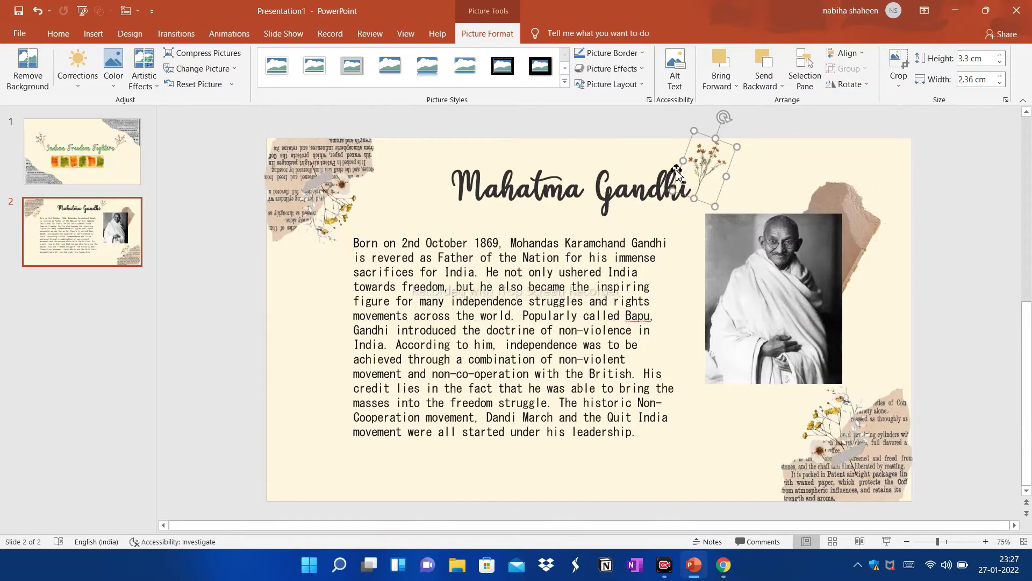
- Duplicate the flower sprig and place the copy on the torn paper by the portrait
{"action": "left_click", "coordinate": [58, 33]}
{"action": "left_click", "coordinate": [76, 68]}
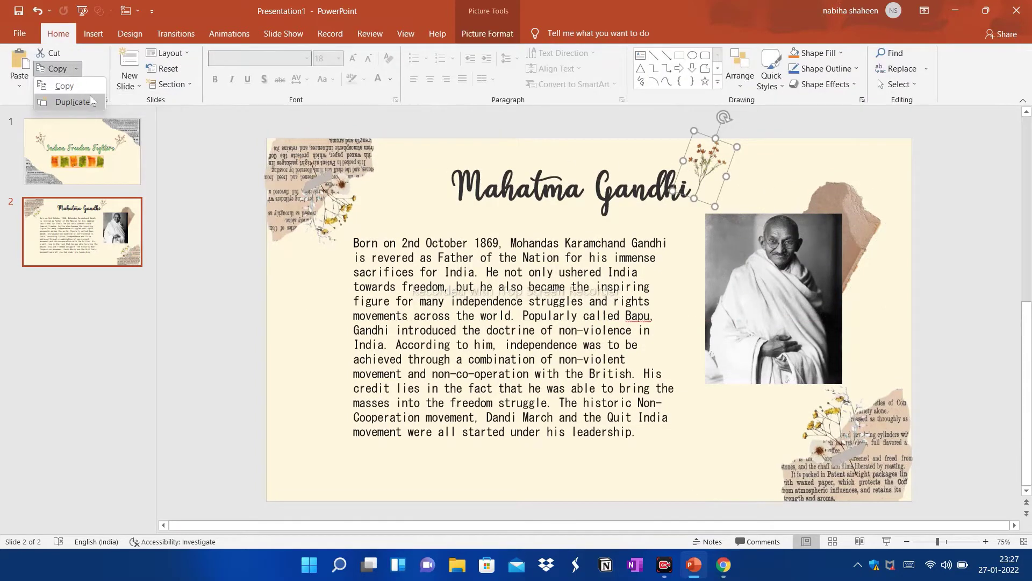
{"action": "left_click", "coordinate": [90, 102]}
{"action": "mouse_move", "coordinate": [742, 196]}
{"action": "left_mouse_down"}
{"action": "mouse_move", "coordinate": [740, 183]}
{"action": "mouse_move", "coordinate": [855, 221]}
{"action": "left_mouse_up"}
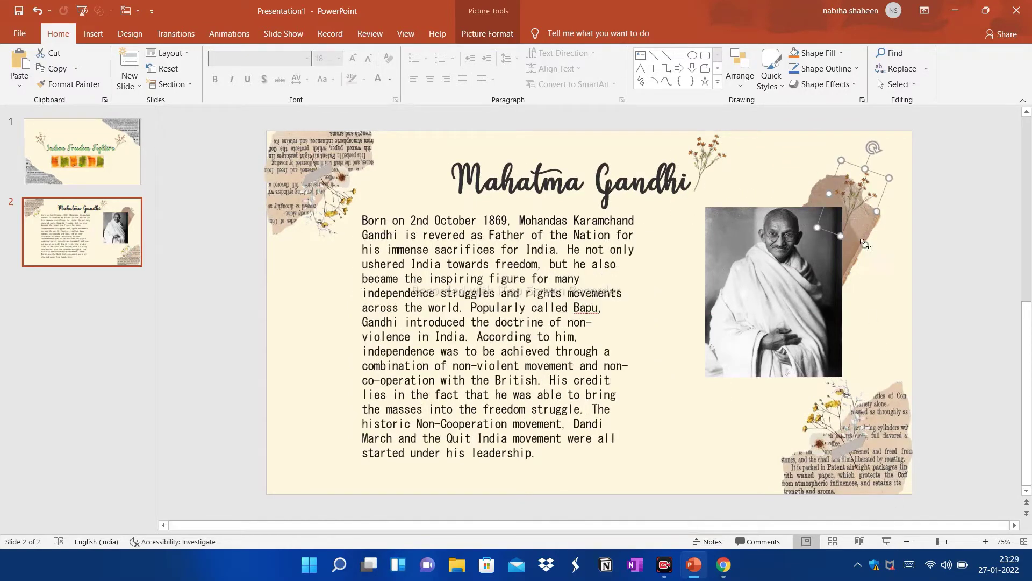
{"action": "left_click", "coordinate": [866, 253]}
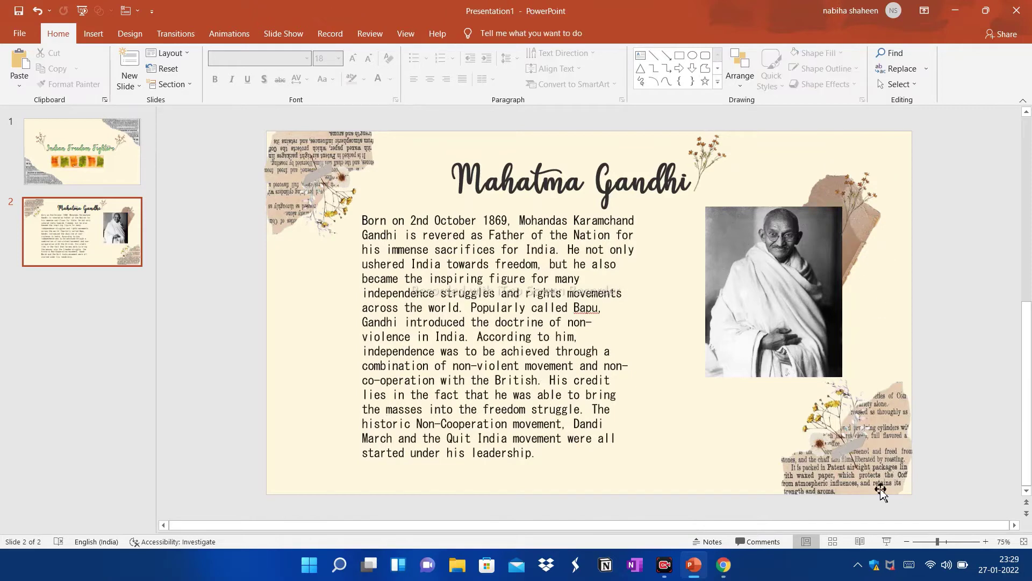
{"action": "left_click", "coordinate": [129, 81]}
- Add blank slide 3 and insert download__3_-removebg-preview from Videos > TEMPLATES
{"action": "left_click", "coordinate": [143, 261]}
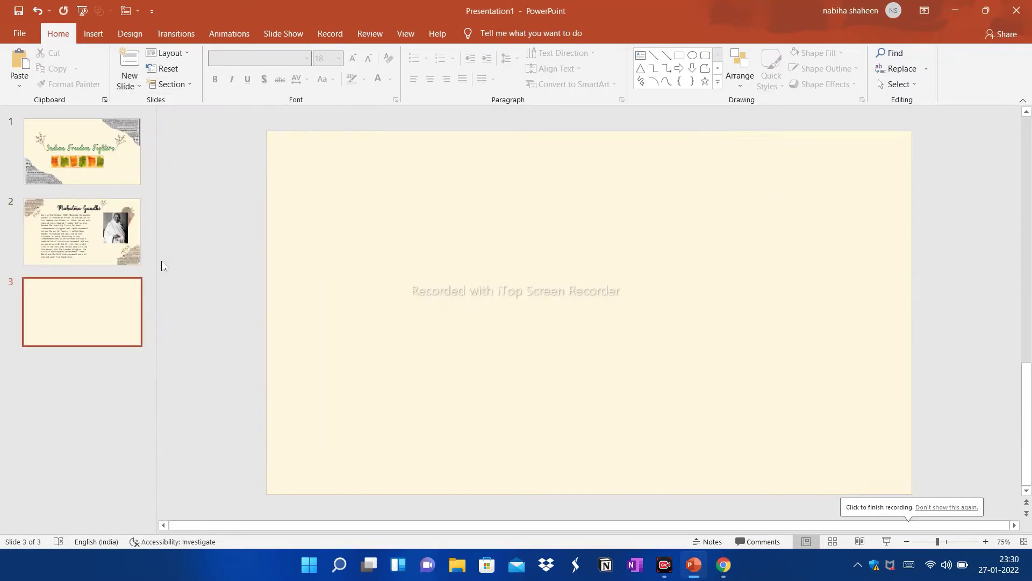
{"action": "left_click", "coordinate": [93, 33]}
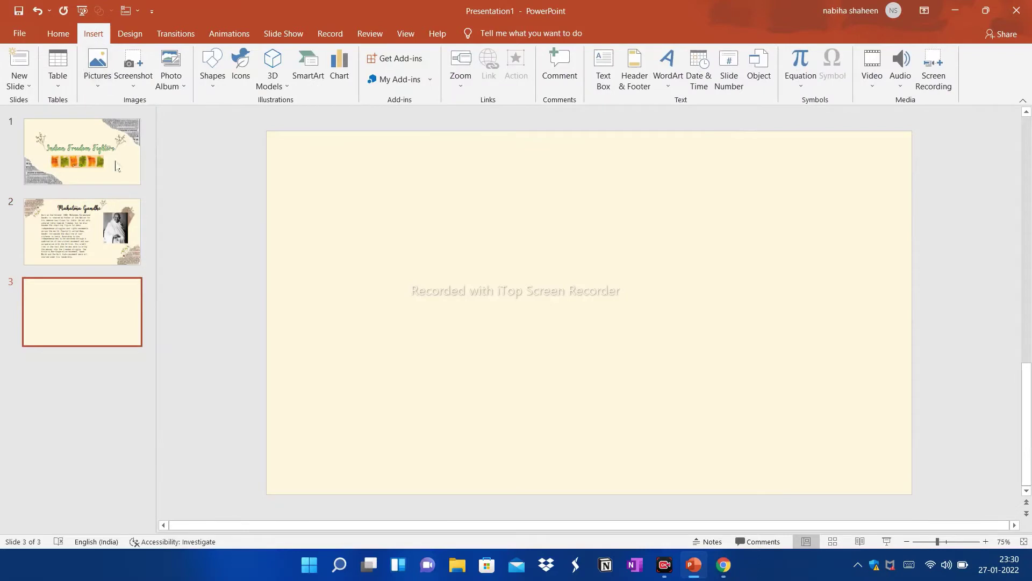
{"action": "left_click", "coordinate": [103, 86]}
{"action": "left_click", "coordinate": [115, 119]}
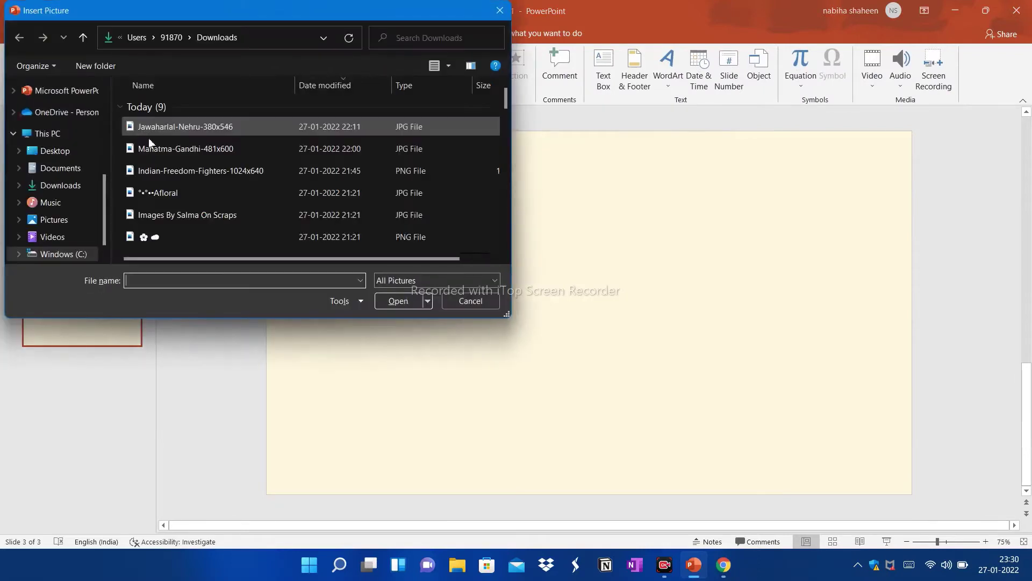
{"action": "left_click", "coordinate": [52, 237]}
{"action": "scroll", "coordinate": [507, 231], "scroll_direction": "down", "scroll_amount": 5}
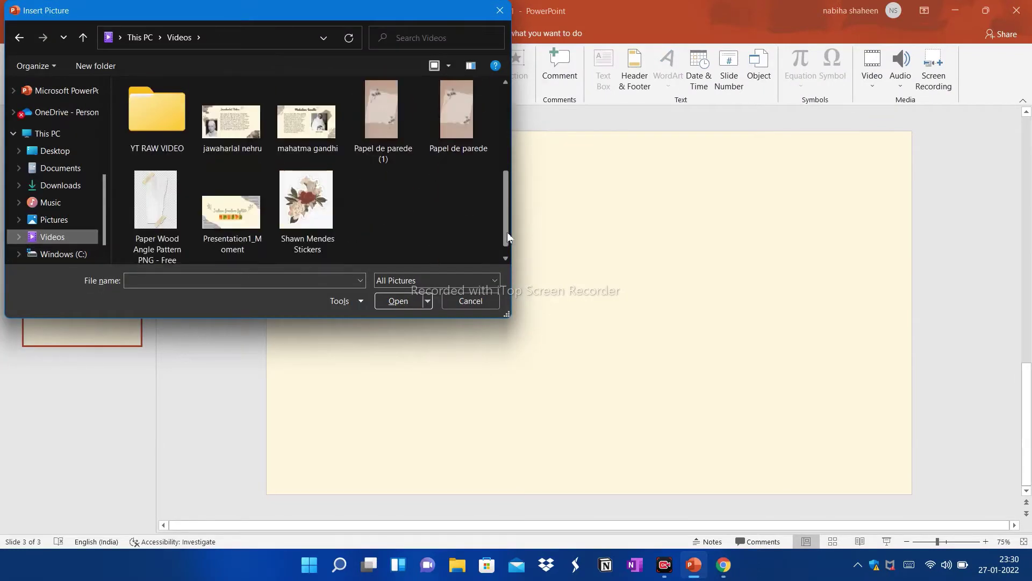
{"action": "left_click_drag", "start_coordinate": [506, 200], "coordinate": [504, 116]}
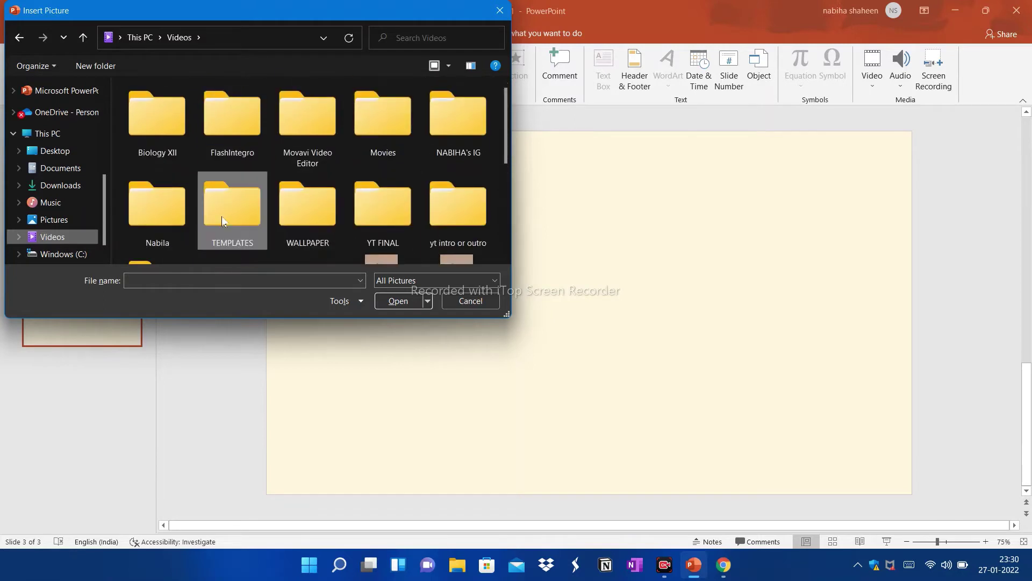
{"action": "double_click", "coordinate": [241, 221]}
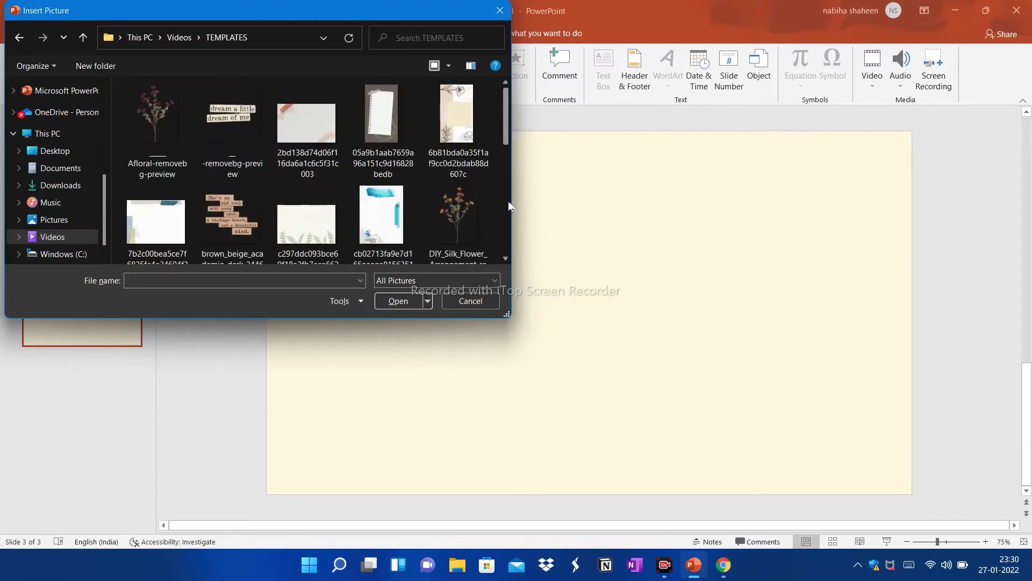
{"action": "scroll", "coordinate": [510, 206], "scroll_direction": "down", "scroll_amount": 2}
{"action": "scroll", "coordinate": [510, 206], "scroll_direction": "down", "scroll_amount": 2}
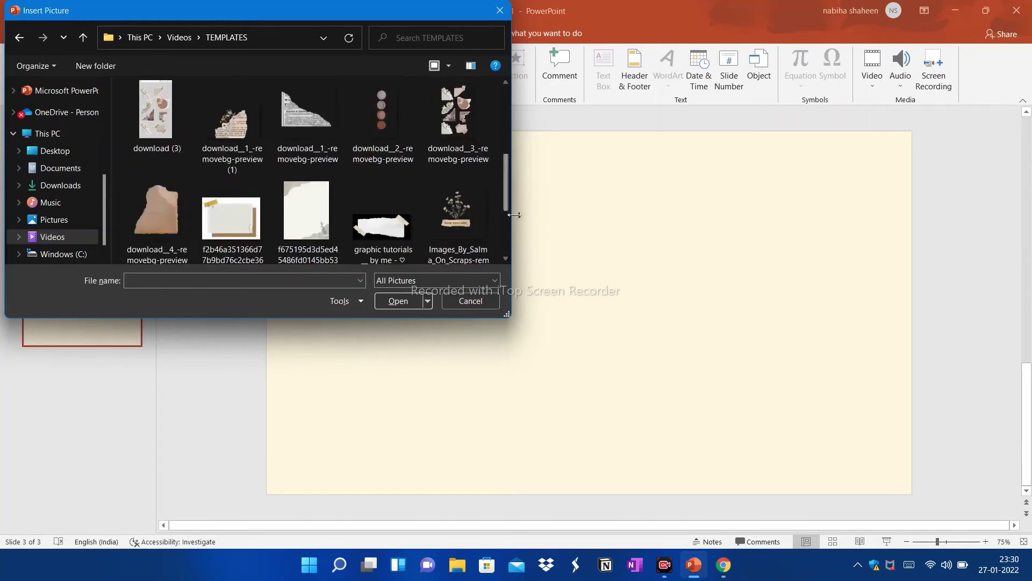
{"action": "left_click", "coordinate": [451, 135]}
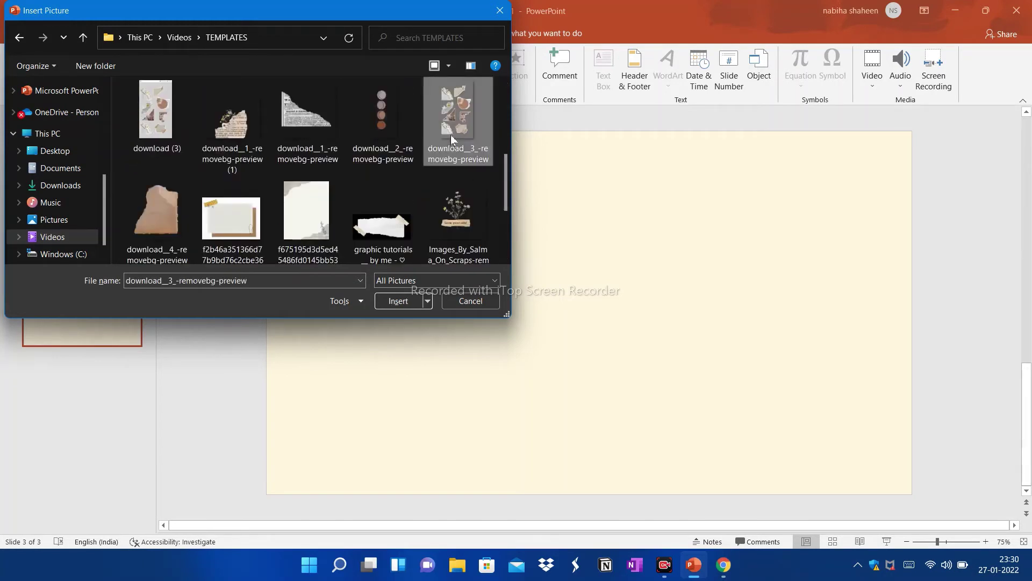
{"action": "left_click", "coordinate": [396, 302]}
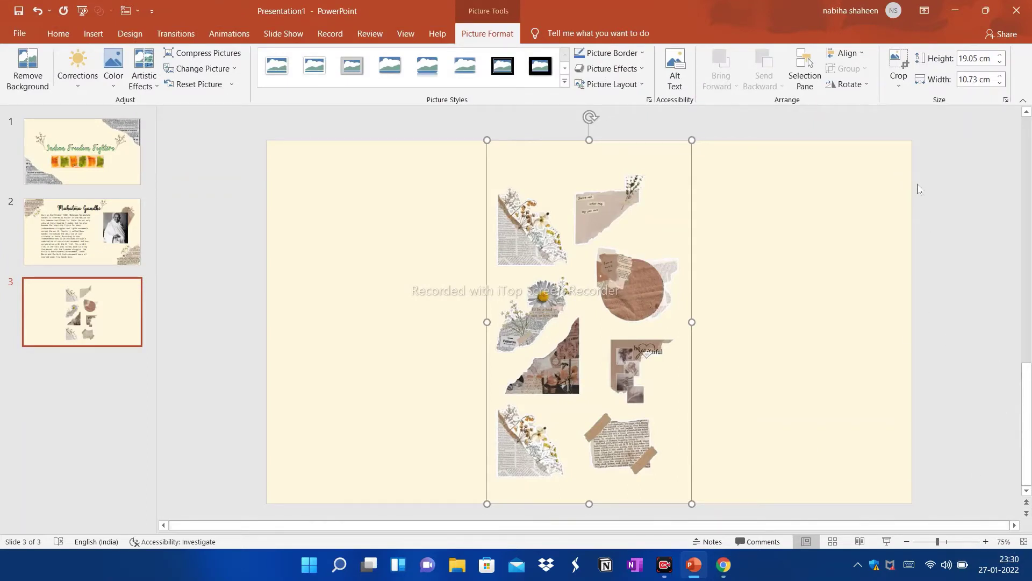
- Crop the collage down to the photo-strip piece with the heart
{"action": "scroll", "coordinate": [918, 189], "scroll_direction": "up", "scroll_amount": 2}
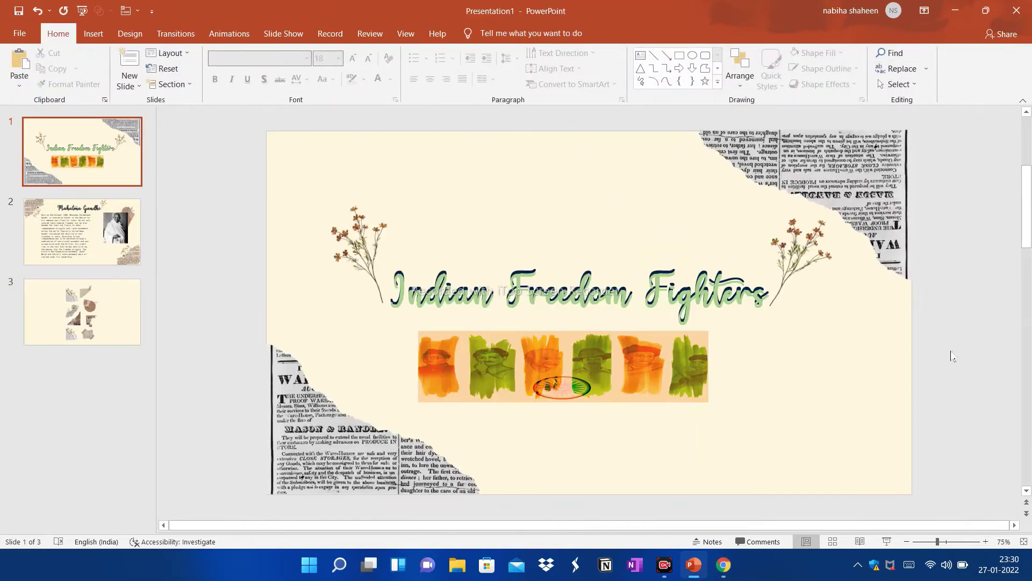
{"action": "left_click", "coordinate": [51, 297]}
{"action": "left_click", "coordinate": [598, 239]}
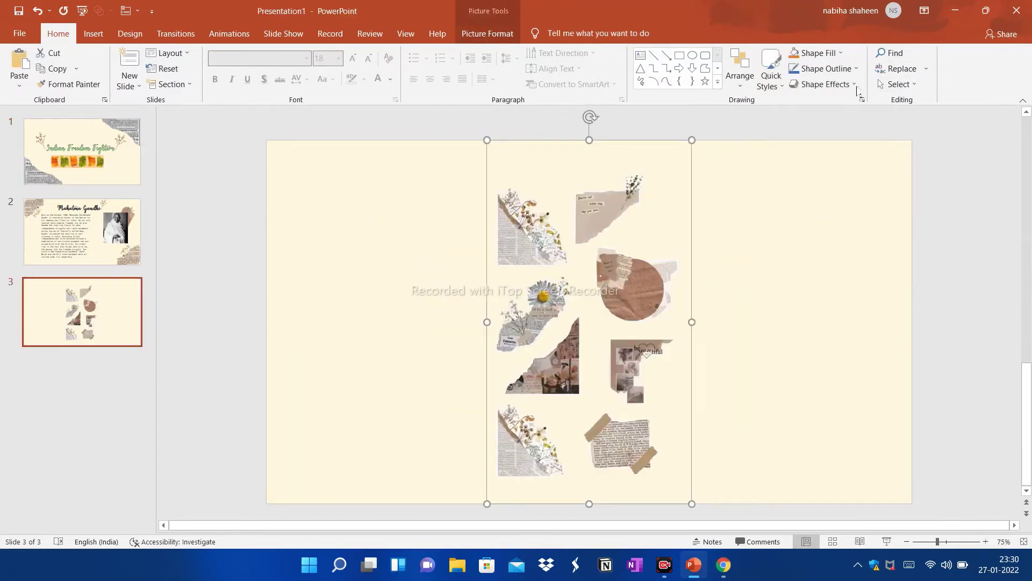
{"action": "left_click", "coordinate": [487, 34]}
{"action": "left_click", "coordinate": [898, 63]}
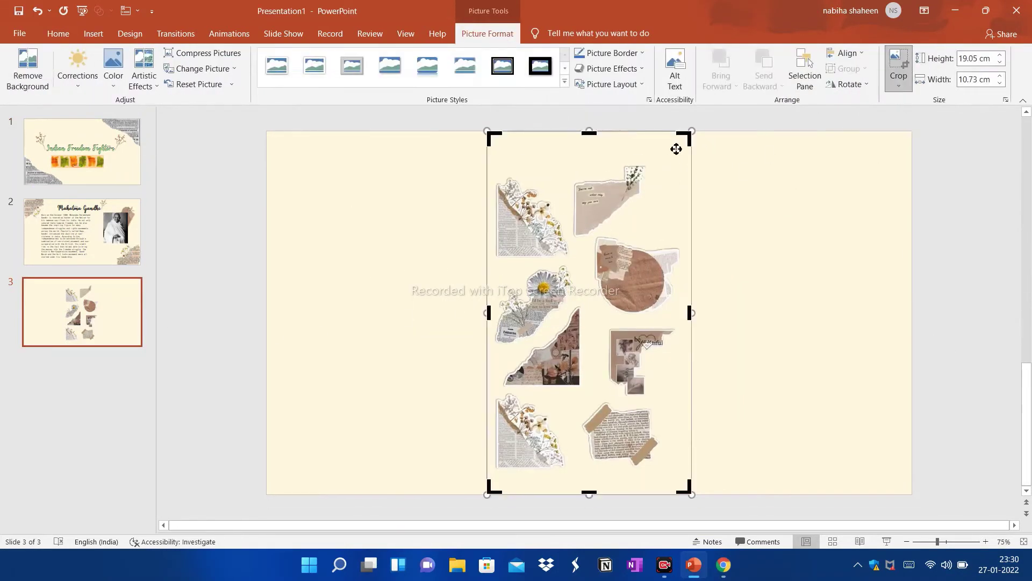
{"action": "left_click_drag", "start_coordinate": [692, 129], "coordinate": [692, 325]}
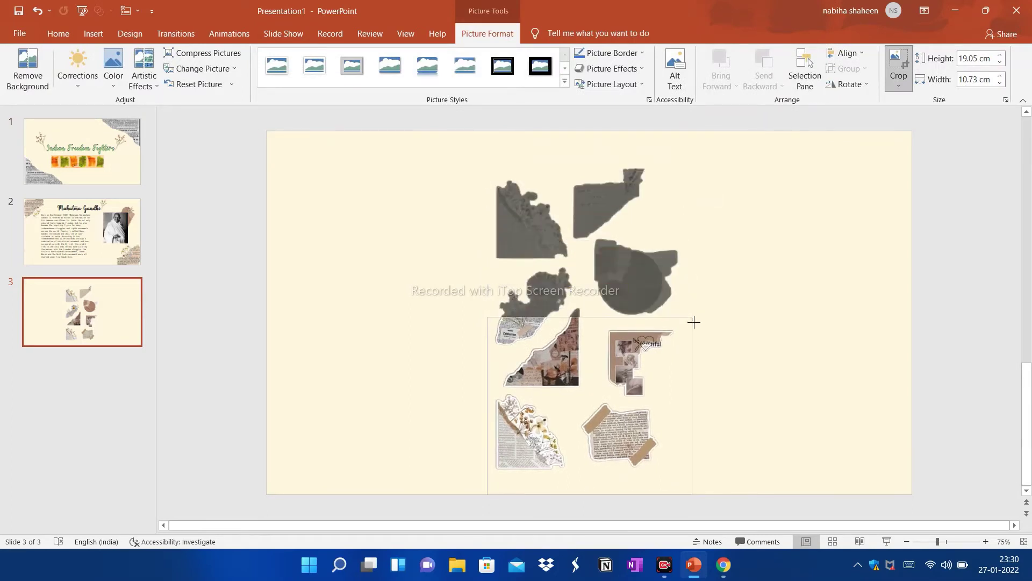
{"action": "left_click_drag", "start_coordinate": [486, 408], "coordinate": [585, 401]}
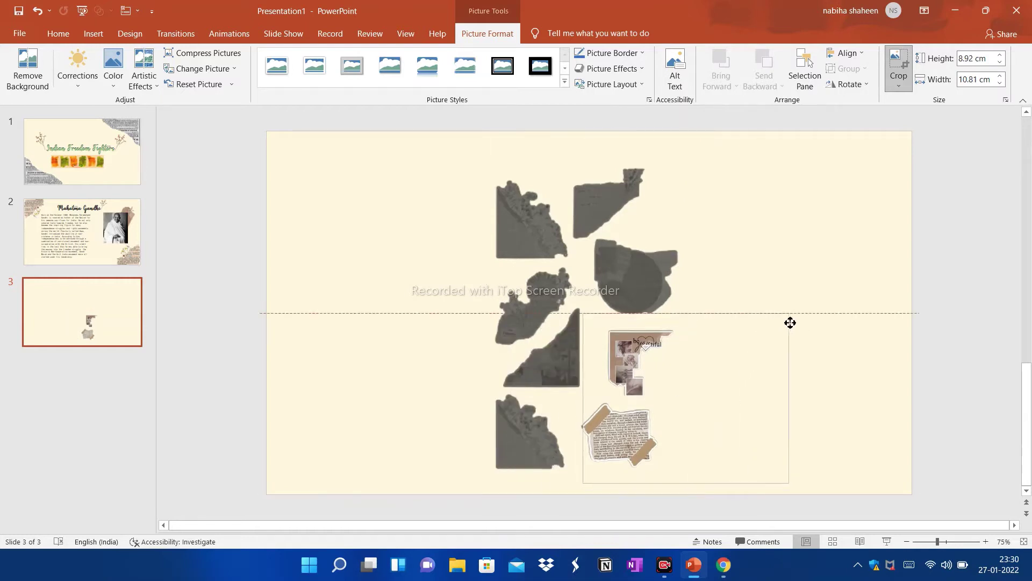
{"action": "left_click_drag", "start_coordinate": [790, 322], "coordinate": [679, 331]}
{"action": "left_click_drag", "start_coordinate": [587, 335], "coordinate": [607, 334]}
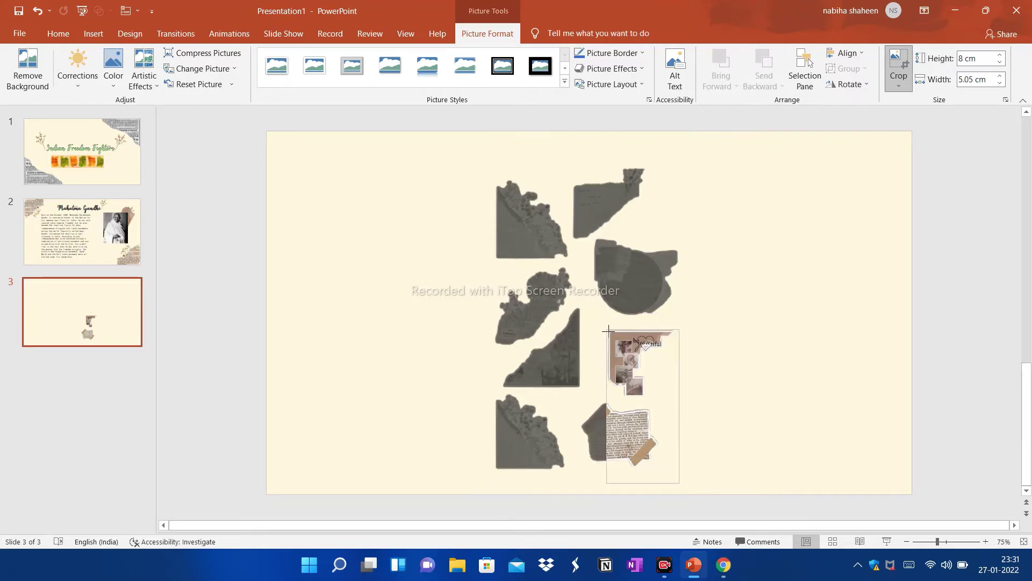
{"action": "left_click_drag", "start_coordinate": [649, 483], "coordinate": [652, 397]}
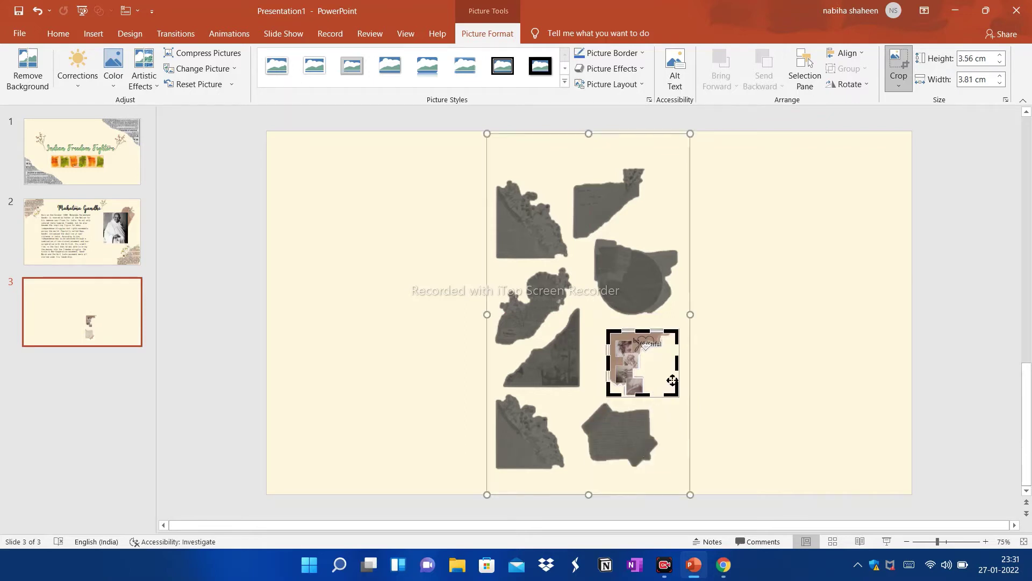
{"action": "left_click", "coordinate": [782, 334]}
- Move the cropped photo piece snugly into the slide's top-left corner
{"action": "left_click", "coordinate": [612, 333]}
{"action": "left_click_drag", "start_coordinate": [607, 329], "coordinate": [317, 178]}
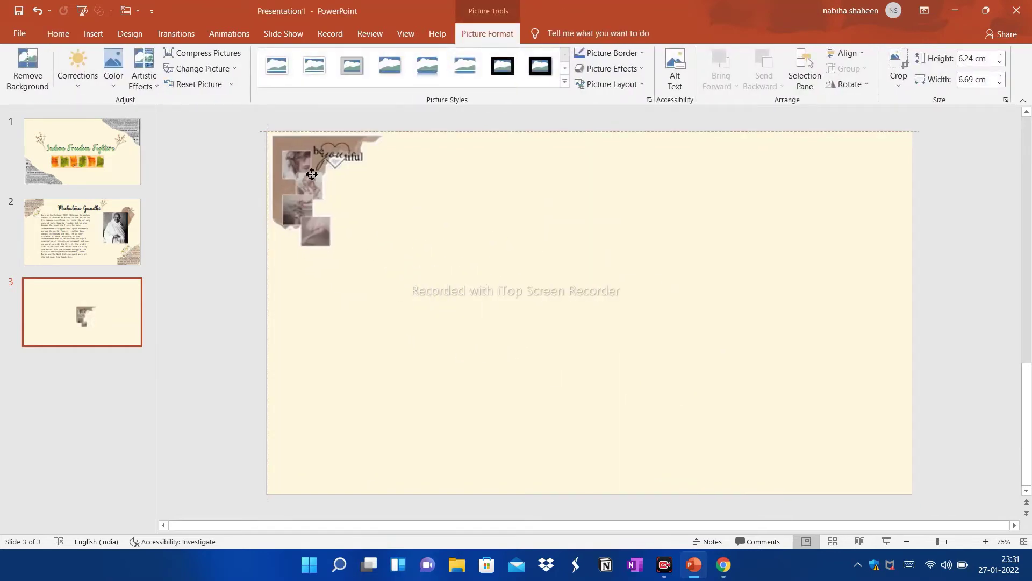
{"action": "left_click_drag", "start_coordinate": [312, 174], "coordinate": [306, 169]}
{"action": "left_click", "coordinate": [478, 198]}
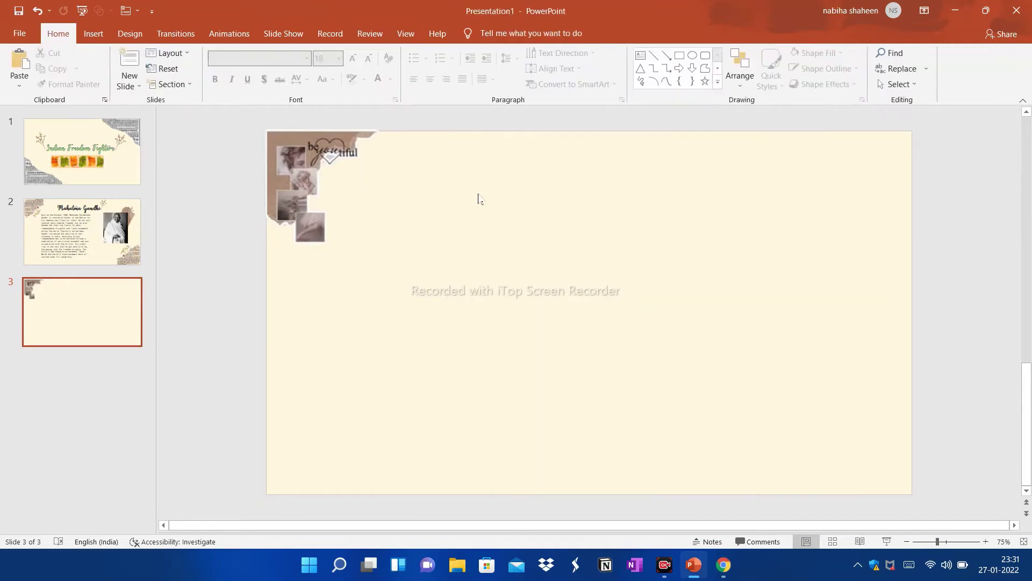
- Insert another copy of the torn-paper collage image from this computer
{"action": "left_click", "coordinate": [93, 34]}
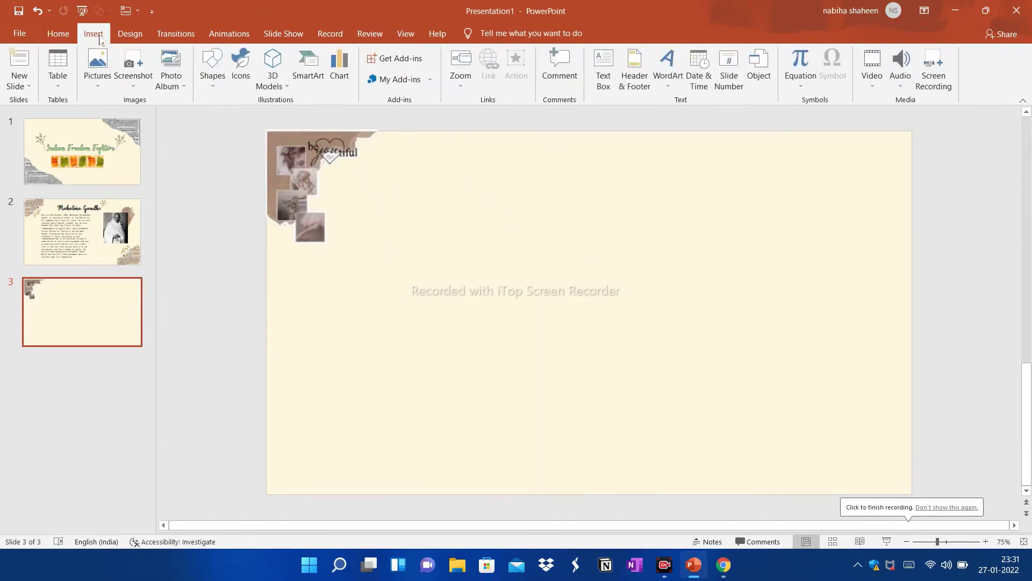
{"action": "left_click", "coordinate": [104, 81]}
{"action": "left_click", "coordinate": [127, 119]}
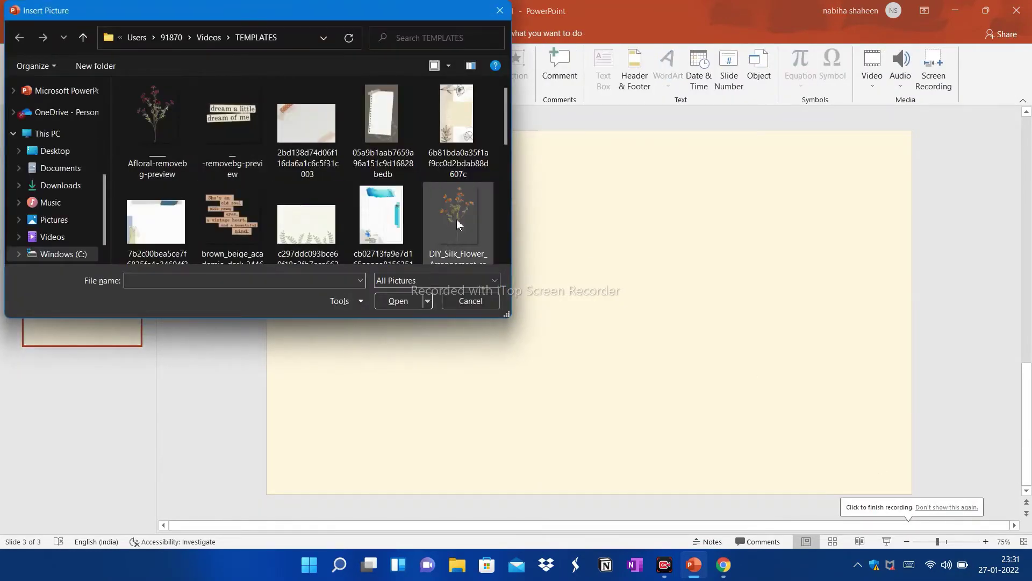
{"action": "scroll", "coordinate": [502, 214], "scroll_direction": "down", "scroll_amount": 2}
{"action": "left_click", "coordinate": [473, 247]}
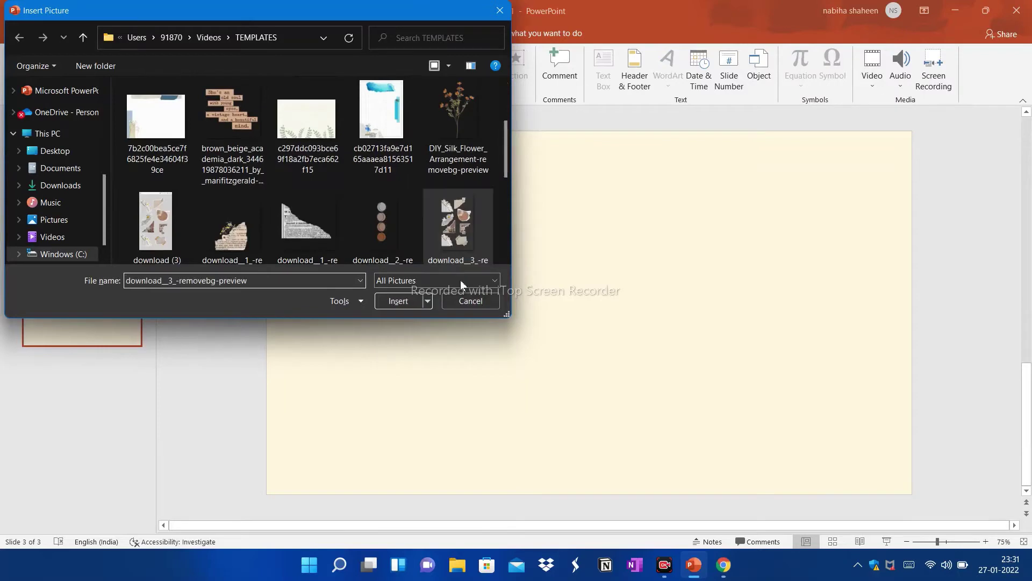
{"action": "left_click", "coordinate": [398, 301]}
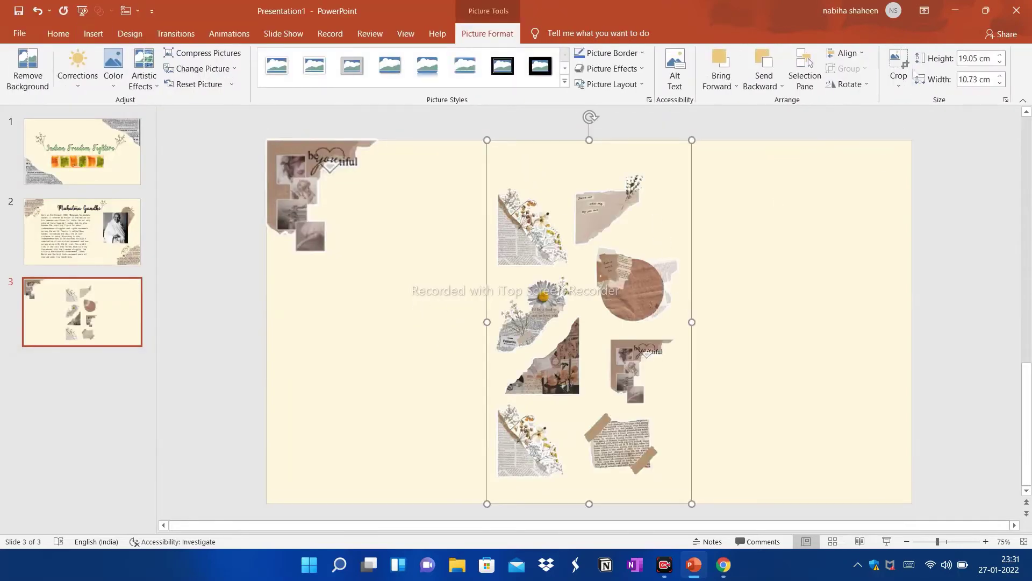
- Crop the new collage sheet down to a single torn-paper piece
{"action": "left_click", "coordinate": [899, 81]}
{"action": "left_click", "coordinate": [908, 100]}
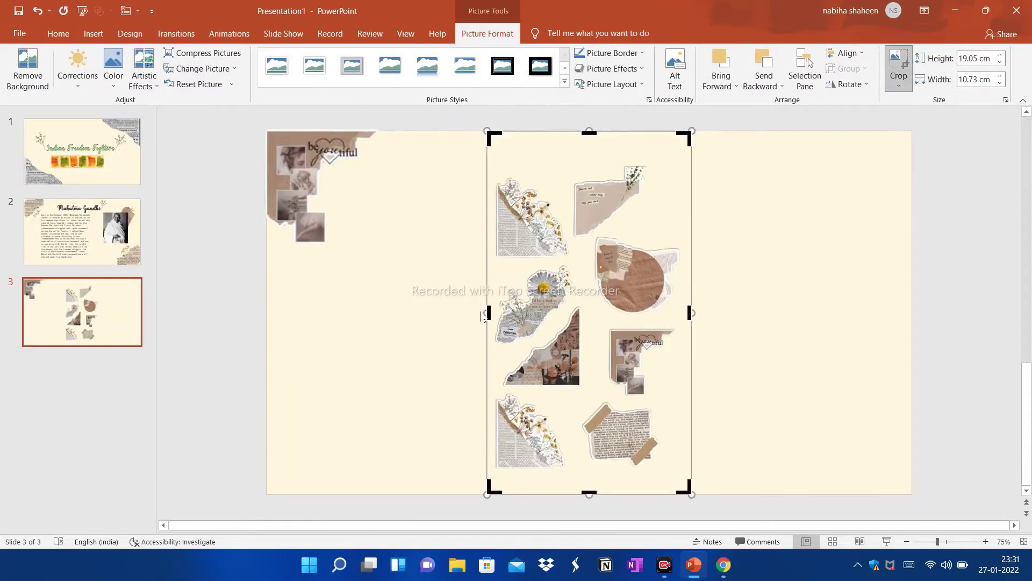
{"action": "left_click_drag", "start_coordinate": [491, 311], "coordinate": [501, 311]}
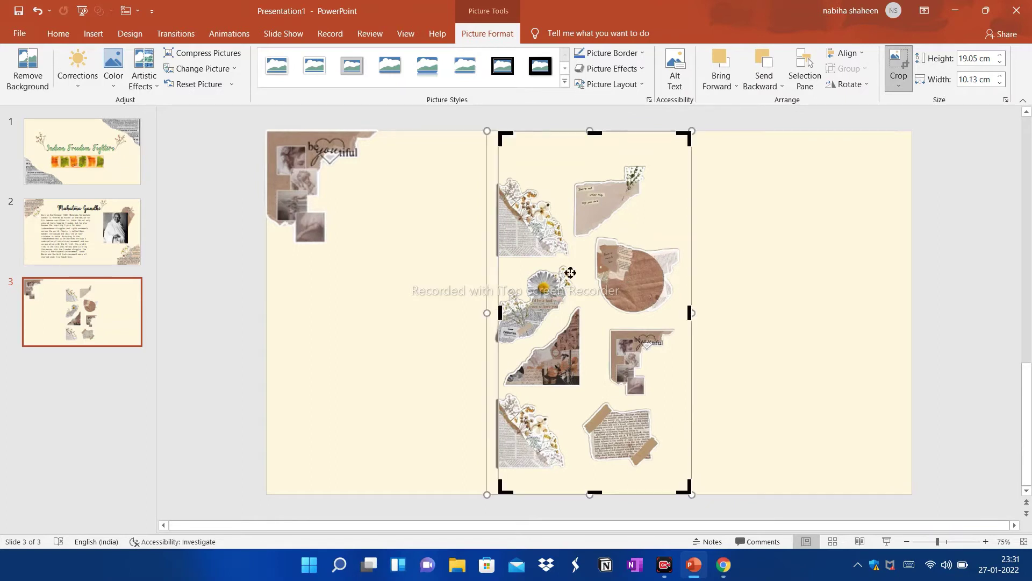
{"action": "left_click_drag", "start_coordinate": [598, 133], "coordinate": [607, 341]}
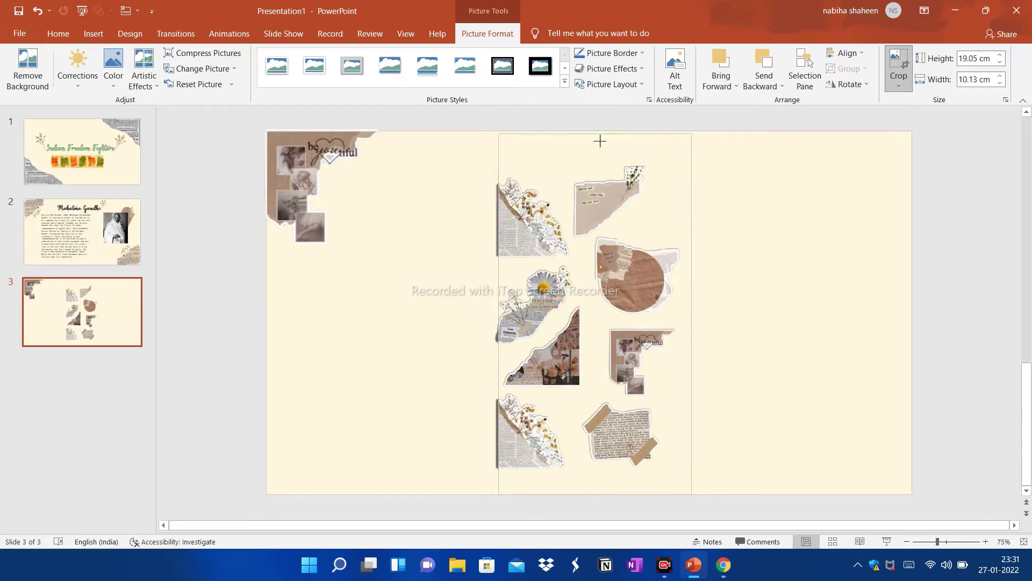
{"action": "left_click_drag", "start_coordinate": [688, 348], "coordinate": [601, 343]}
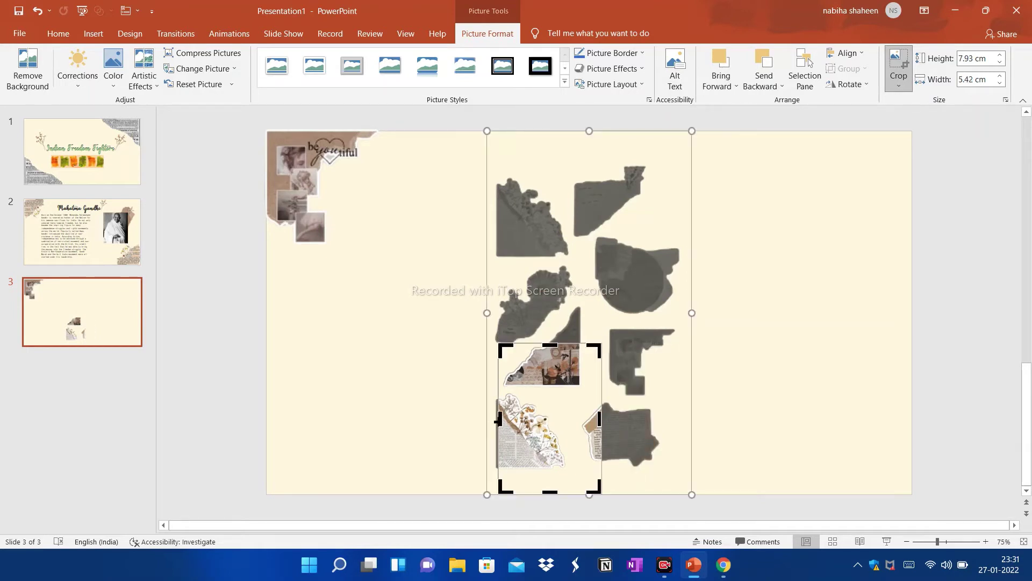
{"action": "left_click_drag", "start_coordinate": [549, 492], "coordinate": [564, 387]}
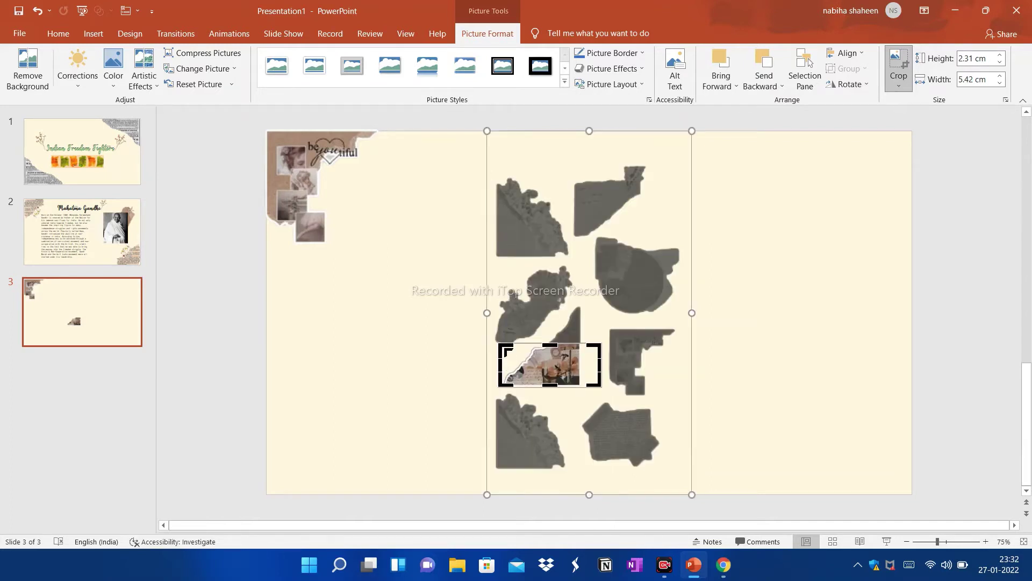
{"action": "left_click", "coordinate": [719, 334]}
- Resize the piece to about 4.6 x 9.79 cm and fit it into the bottom-right corner
{"action": "left_click", "coordinate": [543, 366]}
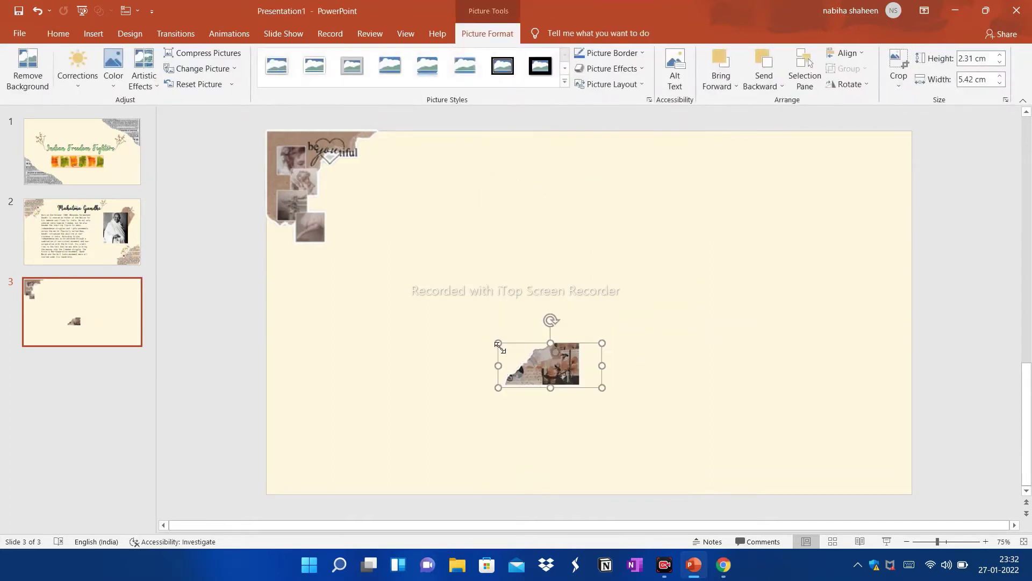
{"action": "left_click_drag", "start_coordinate": [498, 344], "coordinate": [420, 297]}
{"action": "left_click_drag", "start_coordinate": [588, 372], "coordinate": [890, 470]}
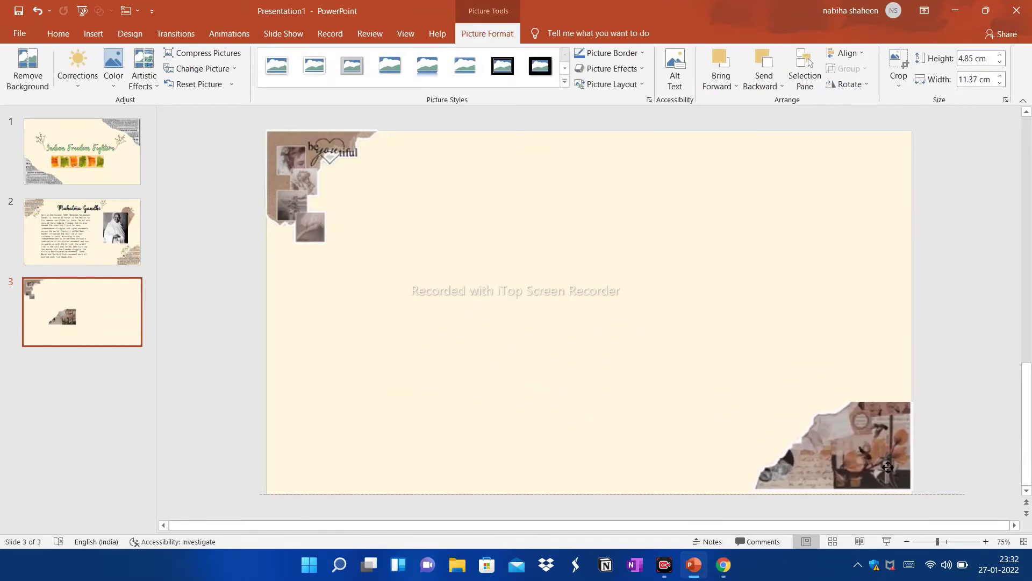
{"action": "left_click_drag", "start_coordinate": [890, 469], "coordinate": [890, 465]}
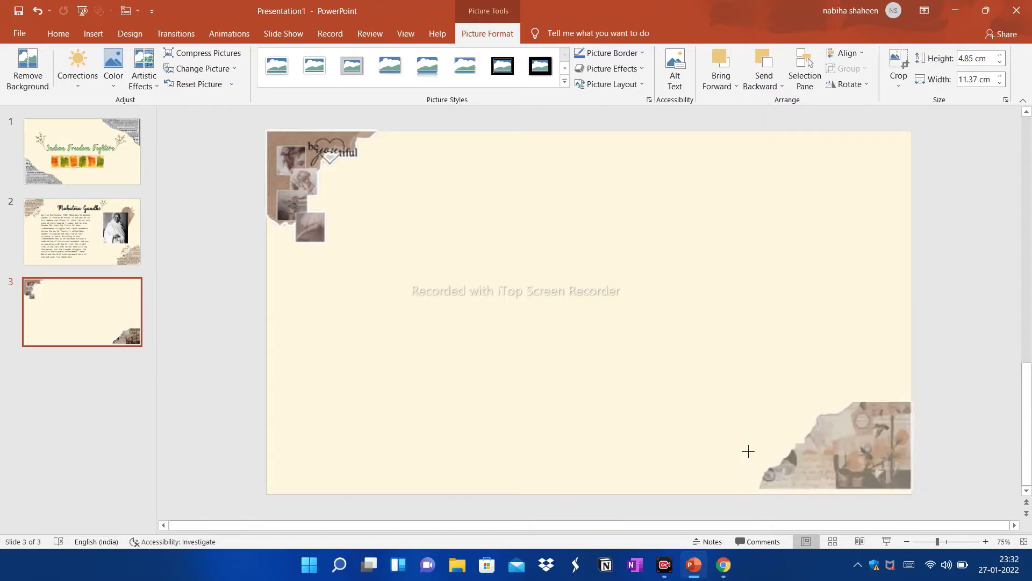
{"action": "left_click_drag", "start_coordinate": [742, 449], "coordinate": [760, 449]}
{"action": "left_click_drag", "start_coordinate": [847, 465], "coordinate": [841, 461]}
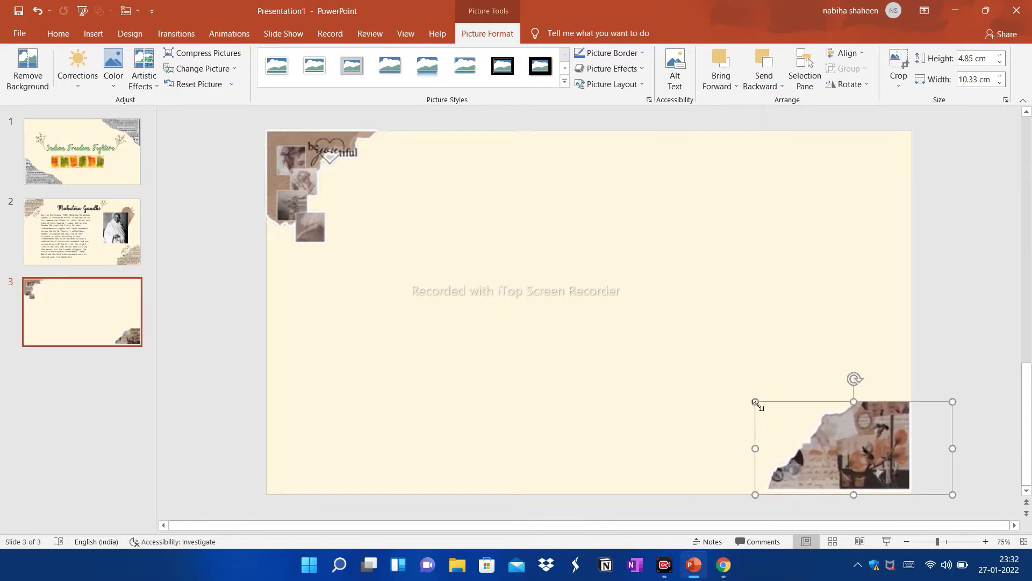
{"action": "left_click_drag", "start_coordinate": [755, 402], "coordinate": [767, 406]}
{"action": "left_click_drag", "start_coordinate": [850, 453], "coordinate": [847, 450]}
{"action": "left_click", "coordinate": [683, 438]}
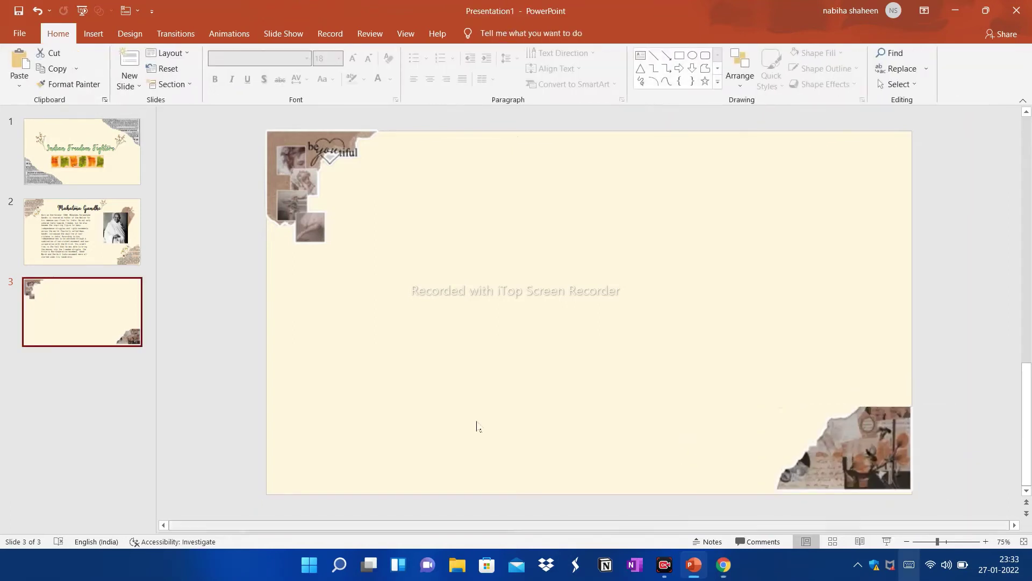
- Paste 'Jawaharlal Nehru' into a new text box
{"action": "left_click", "coordinate": [640, 56]}
{"action": "left_click", "coordinate": [461, 185]}
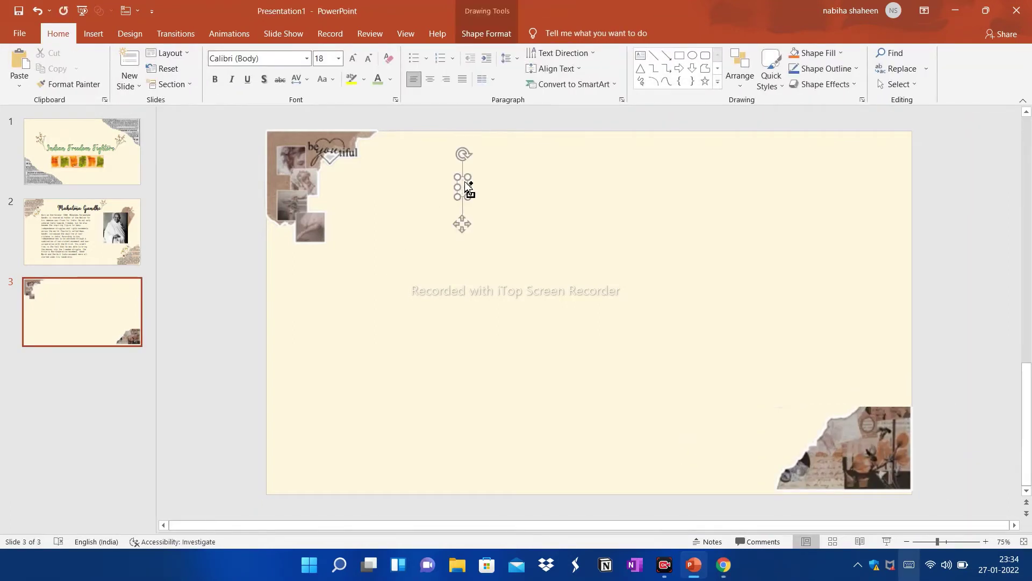
{"action": "type", "text": "Jawaharlal Nehru"}
{"action": "left_click_drag", "start_coordinate": [417, 187], "coordinate": [511, 188]}
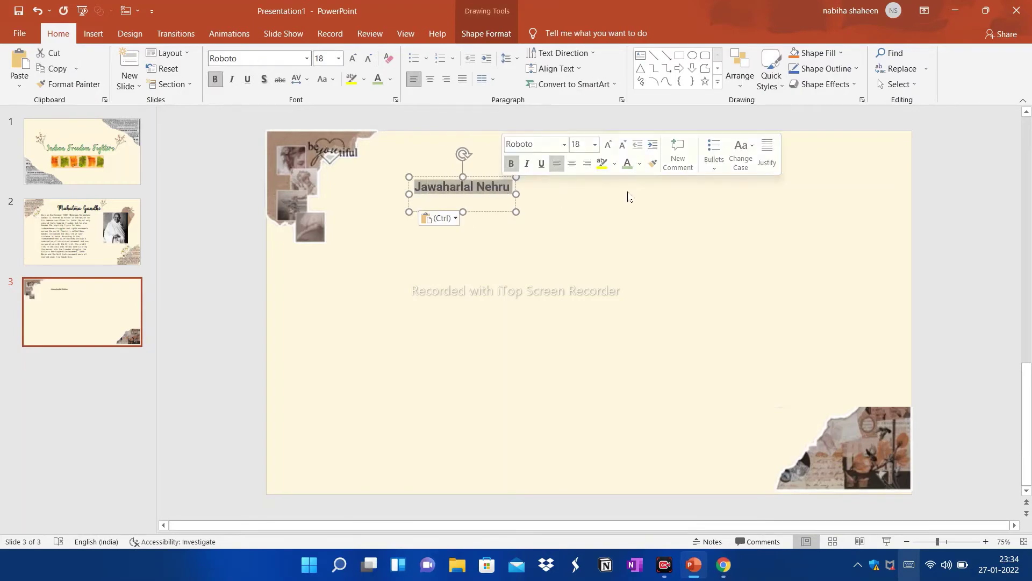
- Set the title in the Hello font at 44 pt and move it to the top centre
{"action": "left_click", "coordinate": [564, 144]}
{"action": "scroll", "coordinate": [656, 178], "scroll_direction": "up", "scroll_amount": 5}
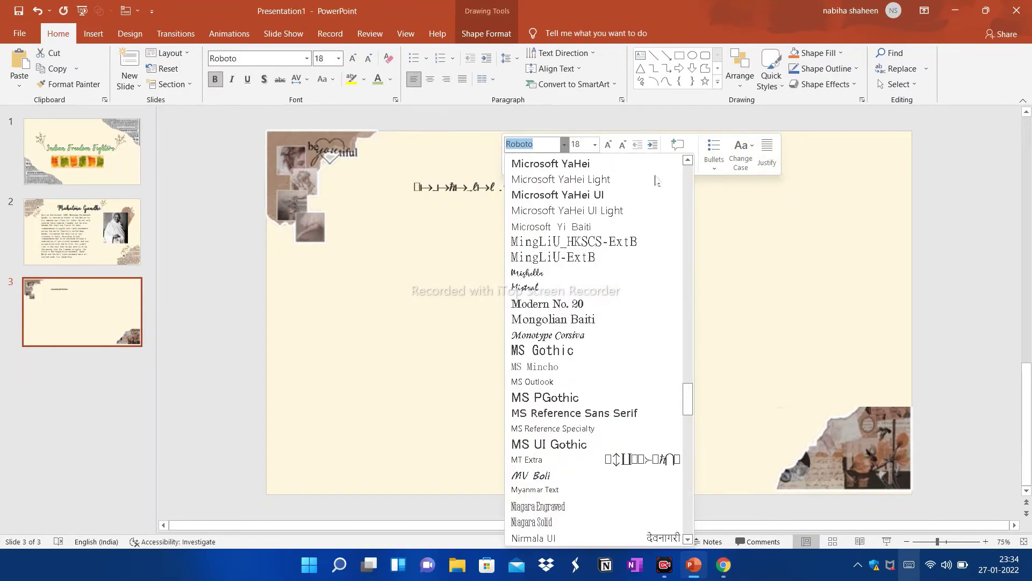
{"action": "scroll", "coordinate": [686, 168], "scroll_direction": "up", "scroll_amount": 10}
{"action": "scroll", "coordinate": [686, 168], "scroll_direction": "up", "scroll_amount": 2}
{"action": "left_click", "coordinate": [637, 163]}
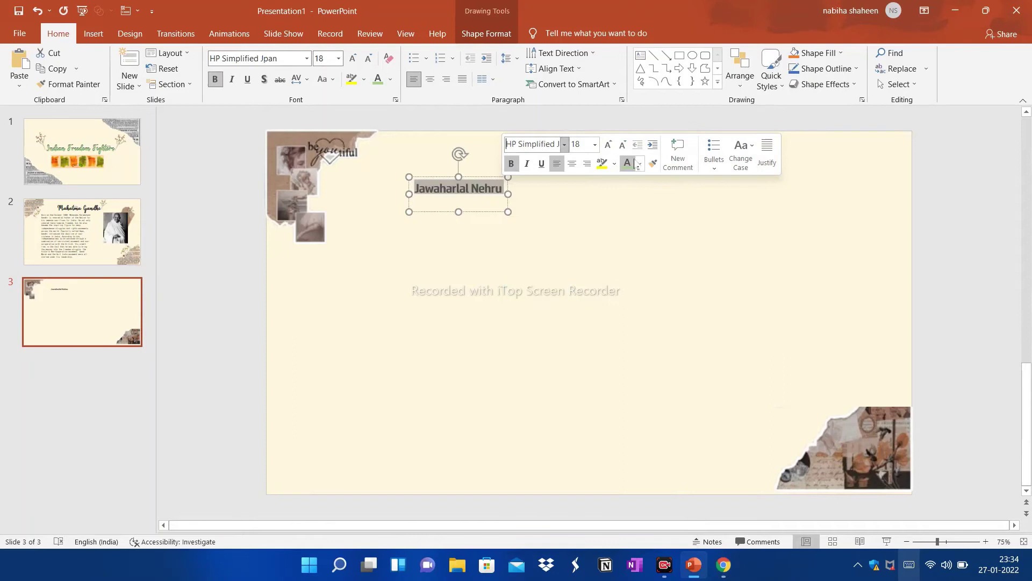
{"action": "left_click", "coordinate": [565, 144]}
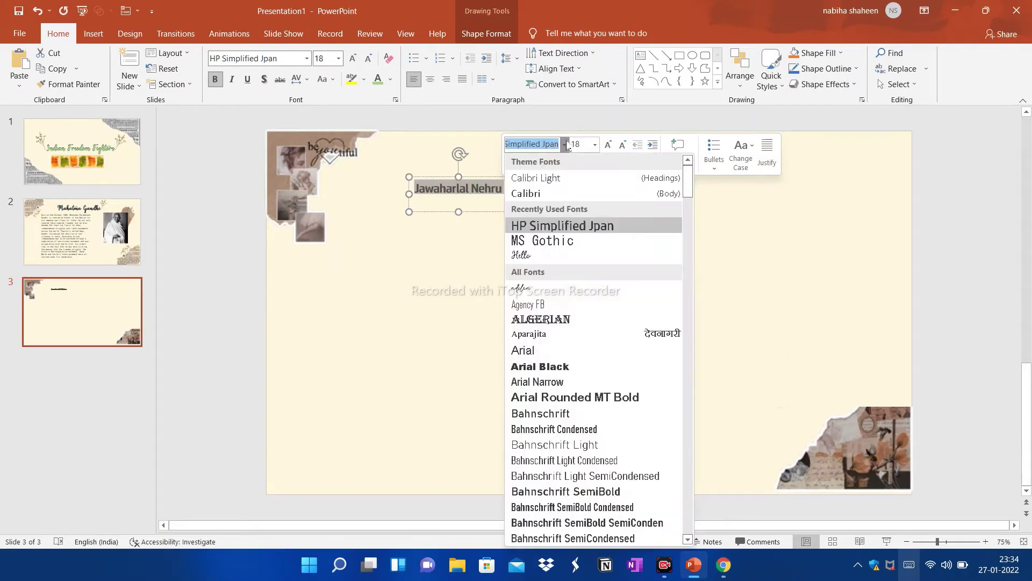
{"action": "left_click", "coordinate": [572, 257]}
{"action": "left_click", "coordinate": [594, 144]}
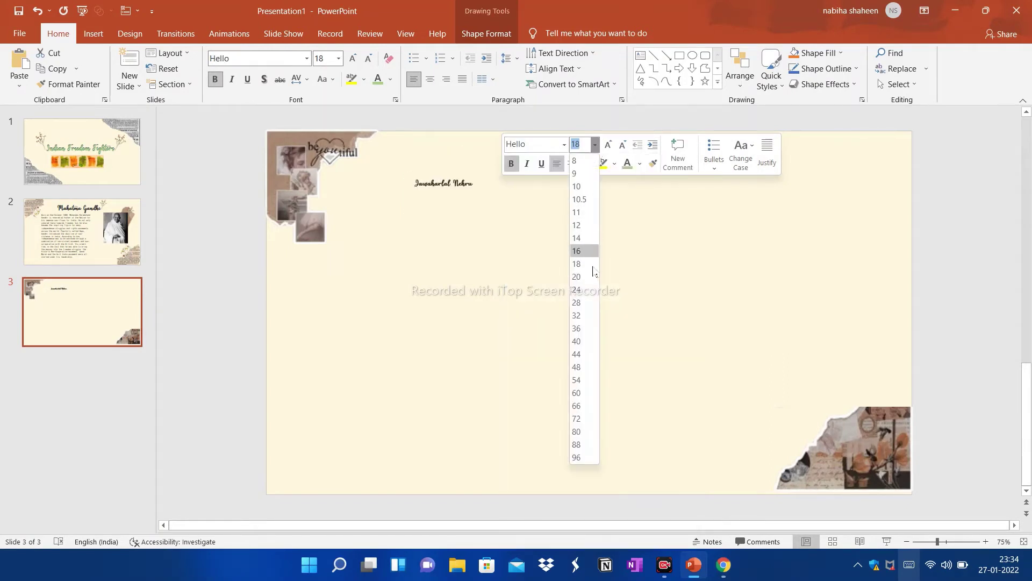
{"action": "left_click", "coordinate": [576, 353]}
{"action": "left_click_drag", "start_coordinate": [585, 232], "coordinate": [646, 215]}
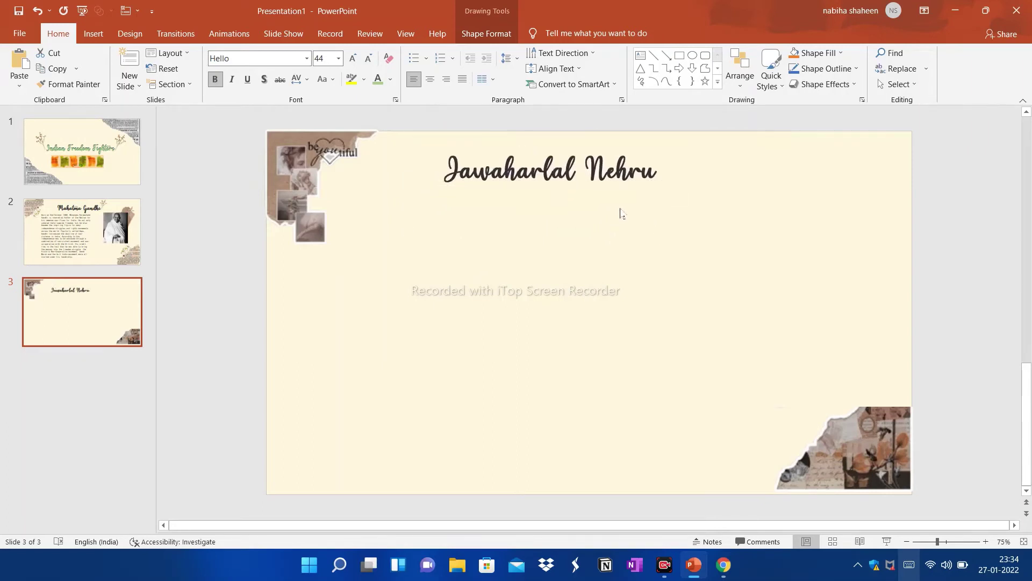
{"action": "left_click", "coordinate": [778, 224]}
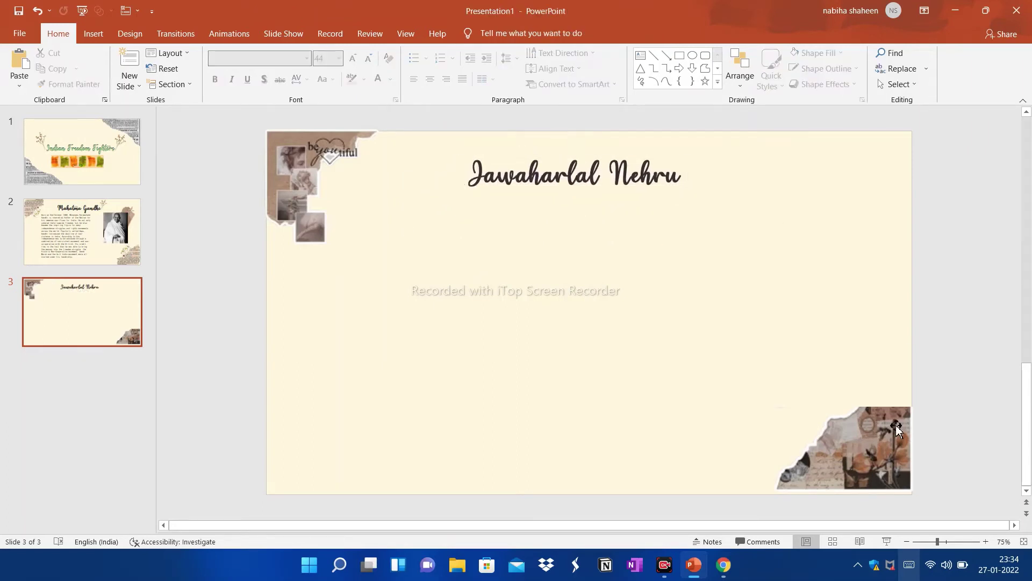
- Insert DIY_Silk_Flower_Arrangement-removebg-preview from this computer onto slide 3
{"action": "left_click", "coordinate": [93, 33]}
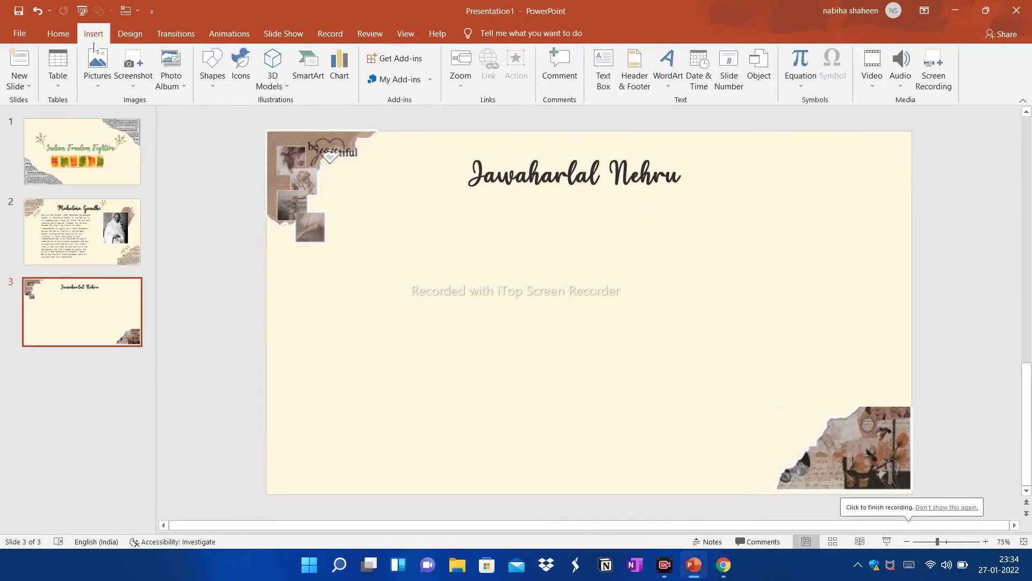
{"action": "left_click", "coordinate": [97, 64]}
{"action": "left_click", "coordinate": [128, 120]}
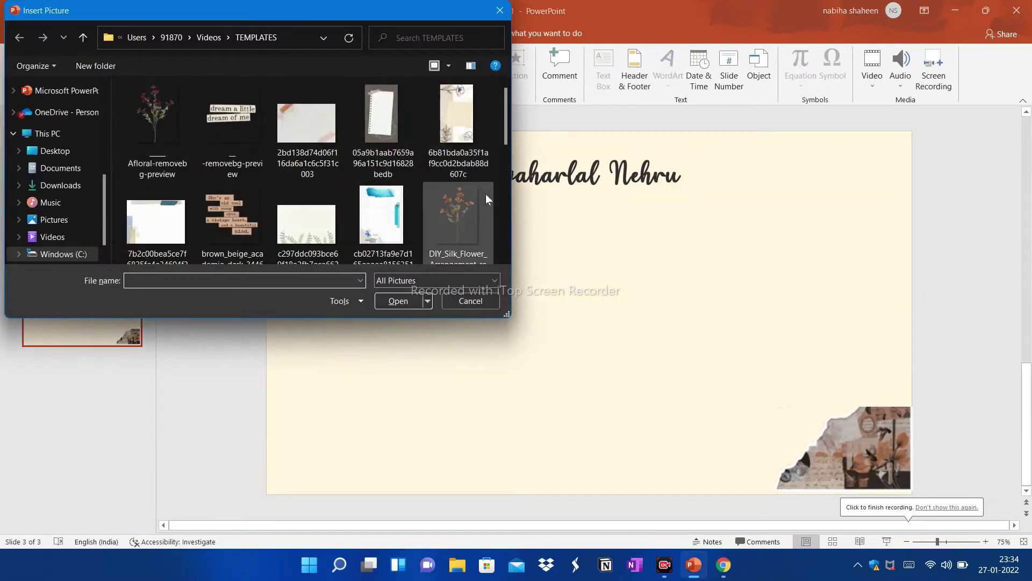
{"action": "left_click", "coordinate": [462, 214]}
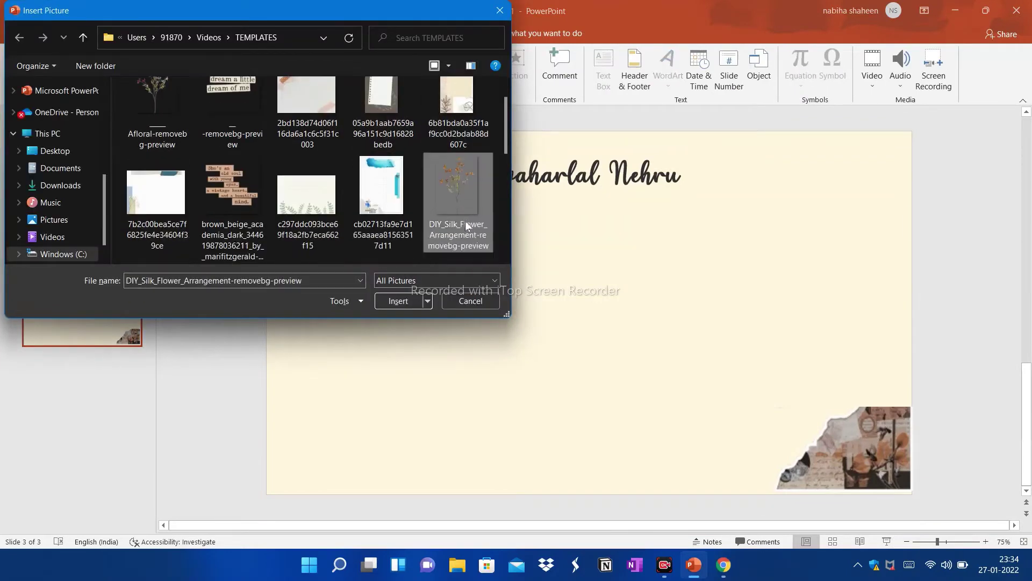
{"action": "left_click", "coordinate": [398, 301]}
- Shrink the sprig to 2.91 x 2.08 cm, tilt it, and set it after the Nehru title
{"action": "mouse_move", "coordinate": [468, 144]}
{"action": "left_mouse_down"}
{"action": "mouse_move", "coordinate": [778, 370]}
{"action": "mouse_move", "coordinate": [651, 373]}
{"action": "left_mouse_up"}
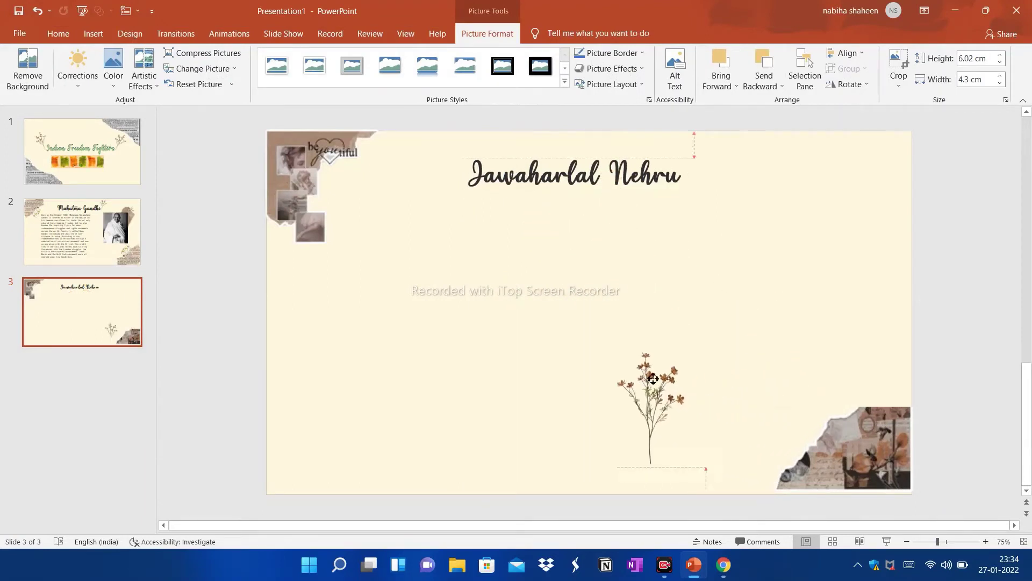
{"action": "left_click", "coordinate": [637, 316]}
{"action": "left_click", "coordinate": [633, 395]}
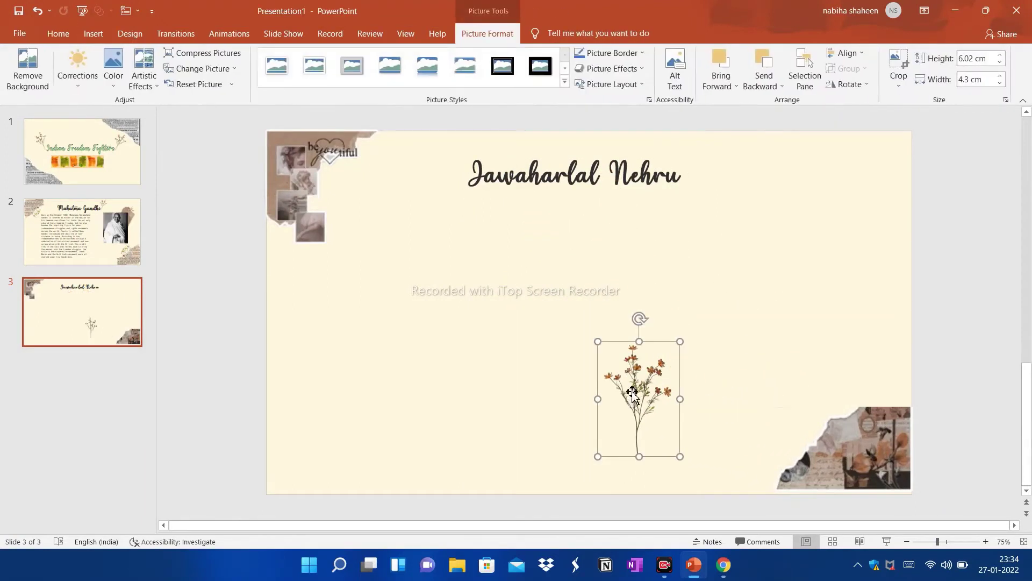
{"action": "mouse_move", "coordinate": [601, 349]}
{"action": "left_mouse_down"}
{"action": "mouse_move", "coordinate": [761, 343]}
{"action": "mouse_move", "coordinate": [589, 337]}
{"action": "mouse_move", "coordinate": [616, 370]}
{"action": "mouse_move", "coordinate": [704, 169]}
{"action": "left_mouse_up"}
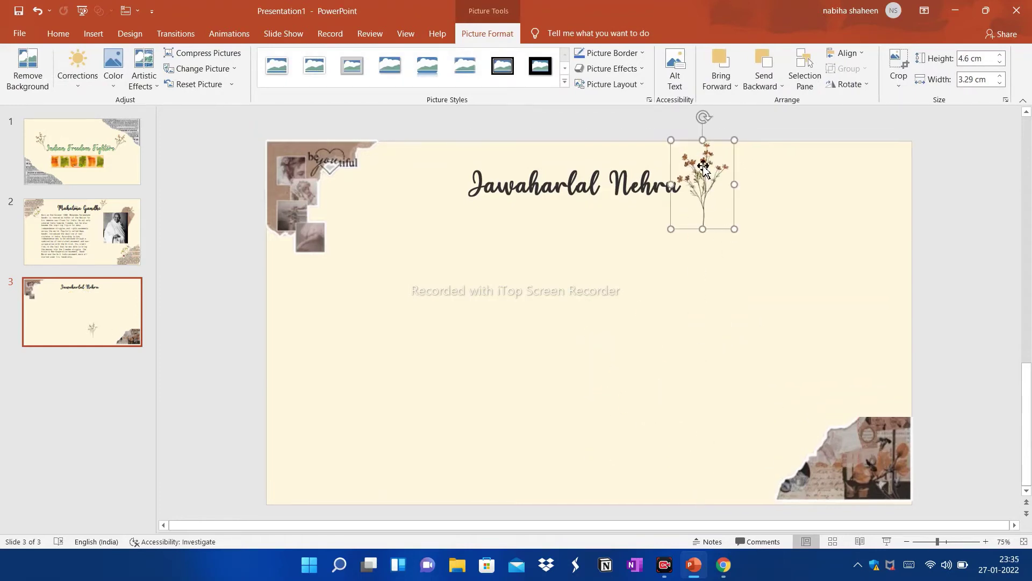
{"action": "mouse_move", "coordinate": [701, 114]}
{"action": "left_mouse_down"}
{"action": "mouse_move", "coordinate": [744, 121]}
{"action": "mouse_move", "coordinate": [713, 166]}
{"action": "left_mouse_up"}
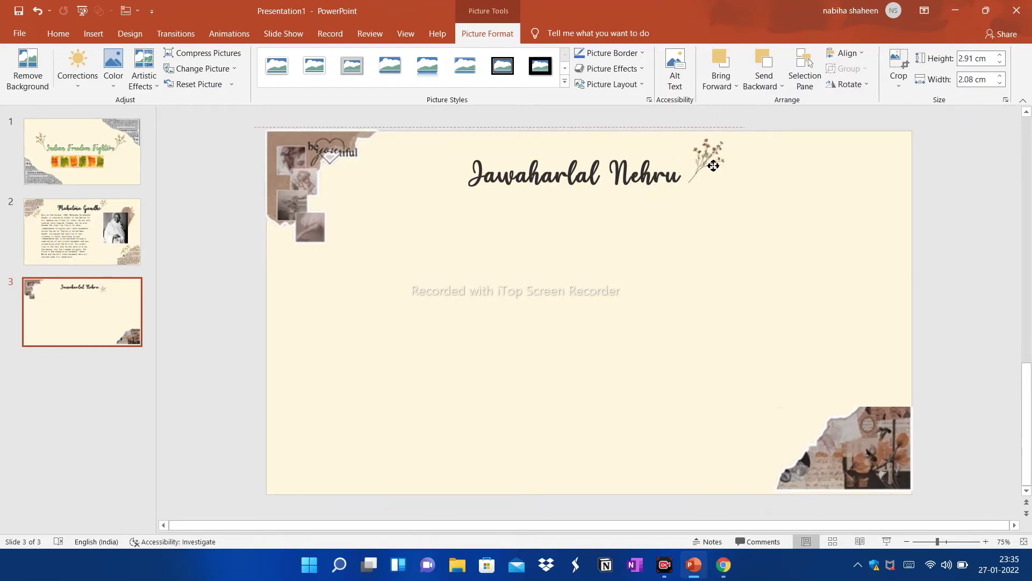
{"action": "left_click_drag", "start_coordinate": [736, 122], "coordinate": [729, 118]}
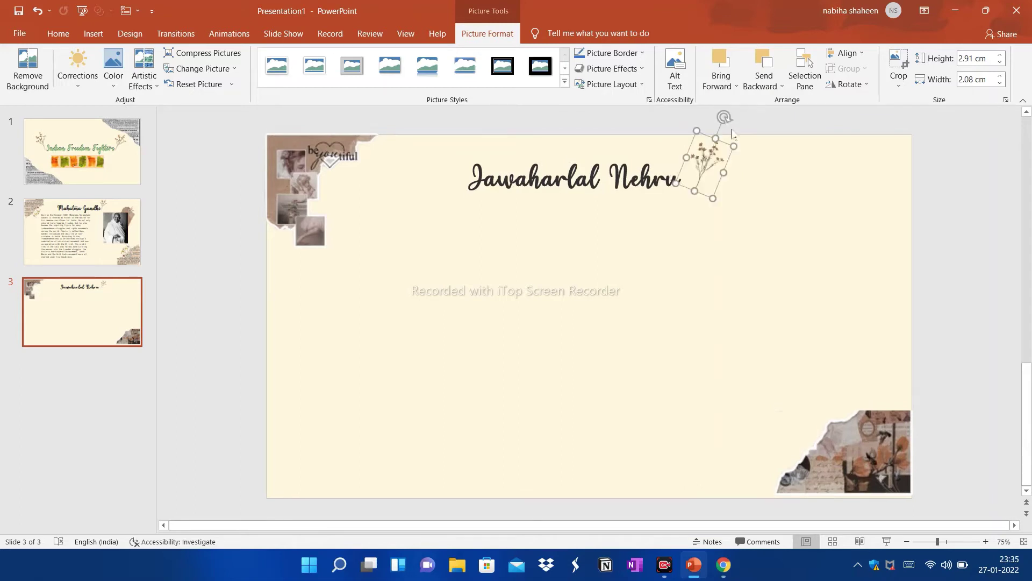
{"action": "left_click_drag", "start_coordinate": [706, 178], "coordinate": [699, 169]}
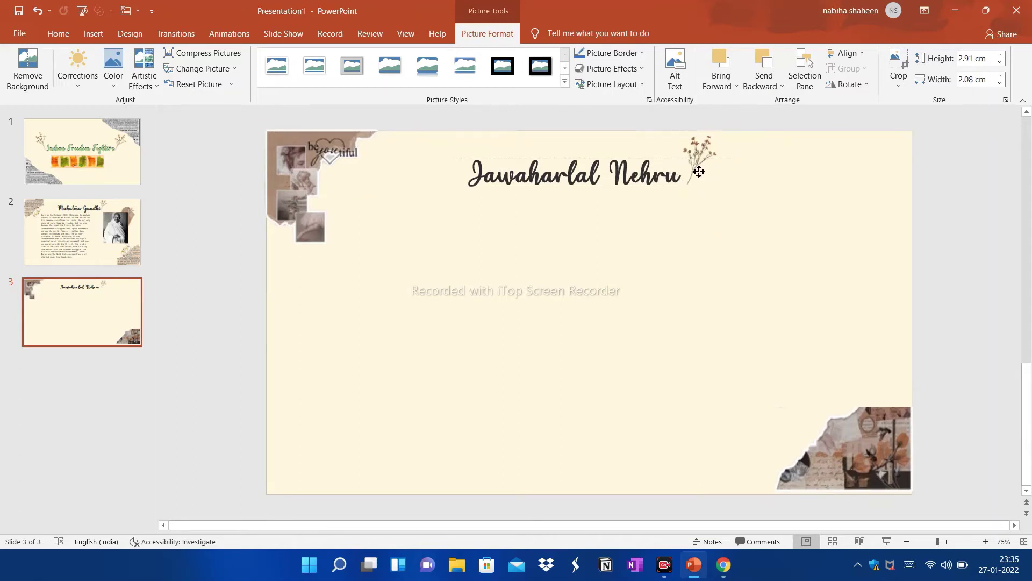
{"action": "left_click", "coordinate": [757, 194]}
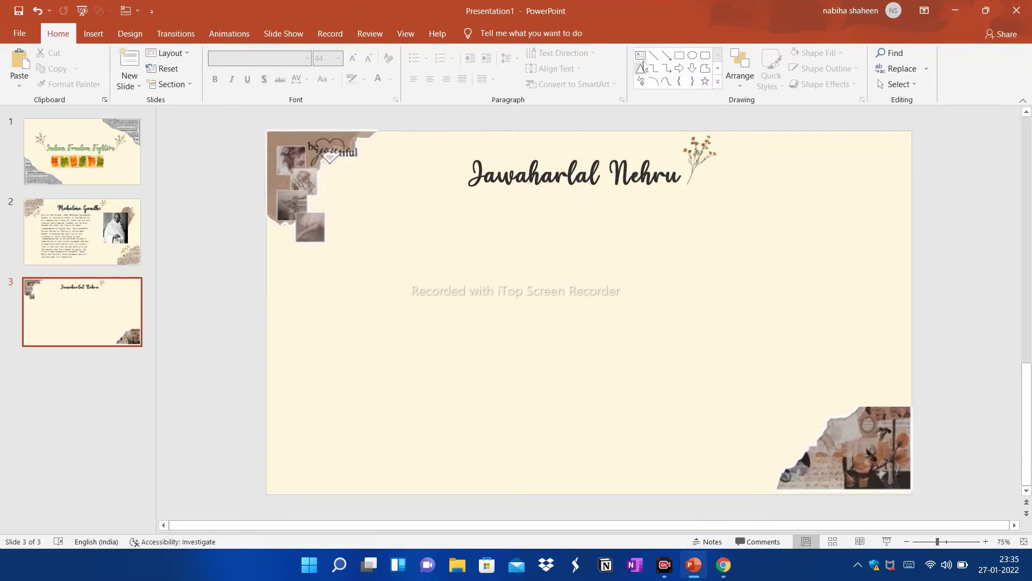
- Paste the Nehru biography into a new text box and widen the box
{"action": "left_click_drag", "start_coordinate": [460, 212], "coordinate": [464, 224]}
{"action": "key", "text": "ctrl+v"}
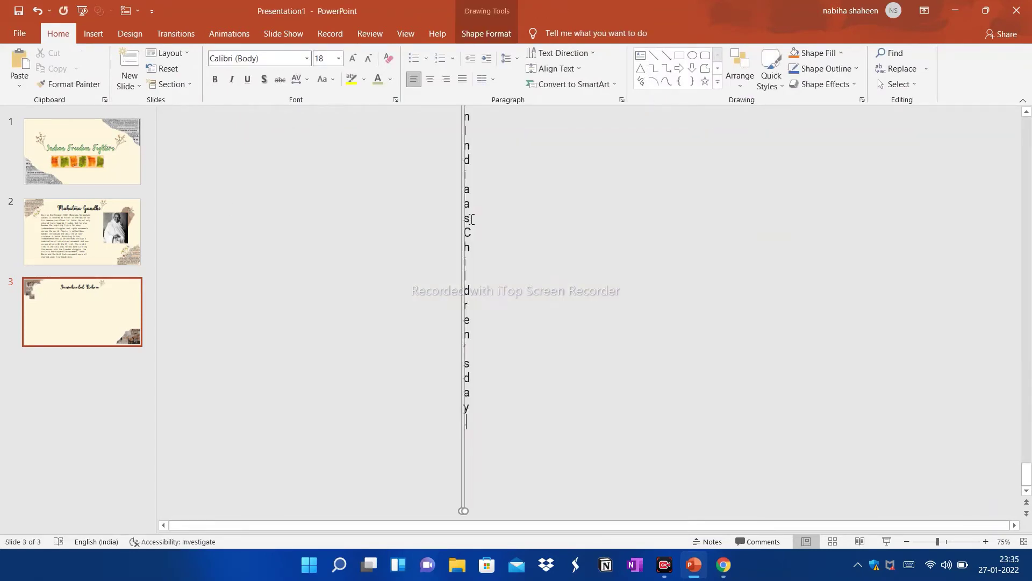
{"action": "left_click_drag", "start_coordinate": [465, 510], "coordinate": [671, 233]}
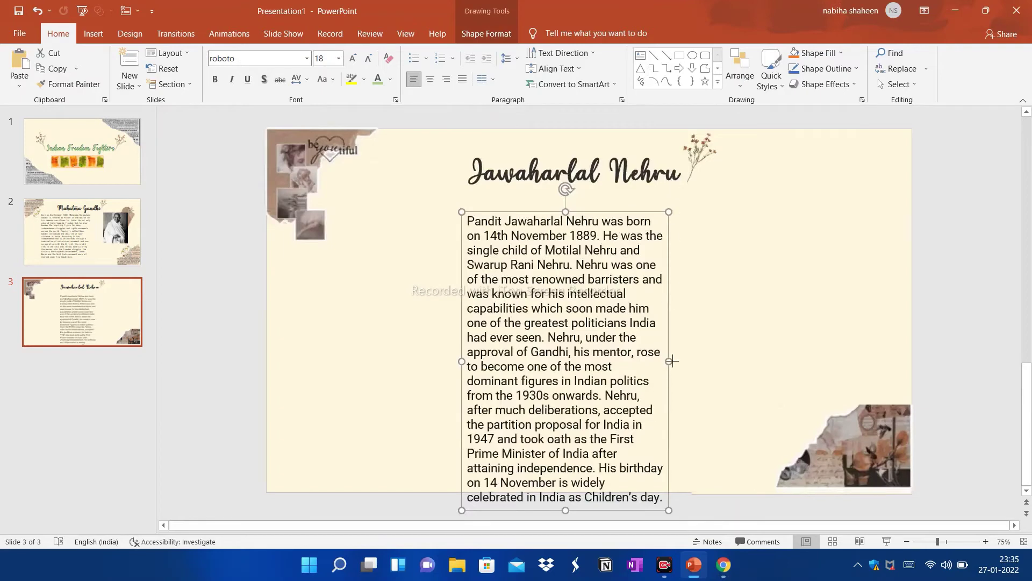
{"action": "left_click_drag", "start_coordinate": [672, 360], "coordinate": [794, 301]}
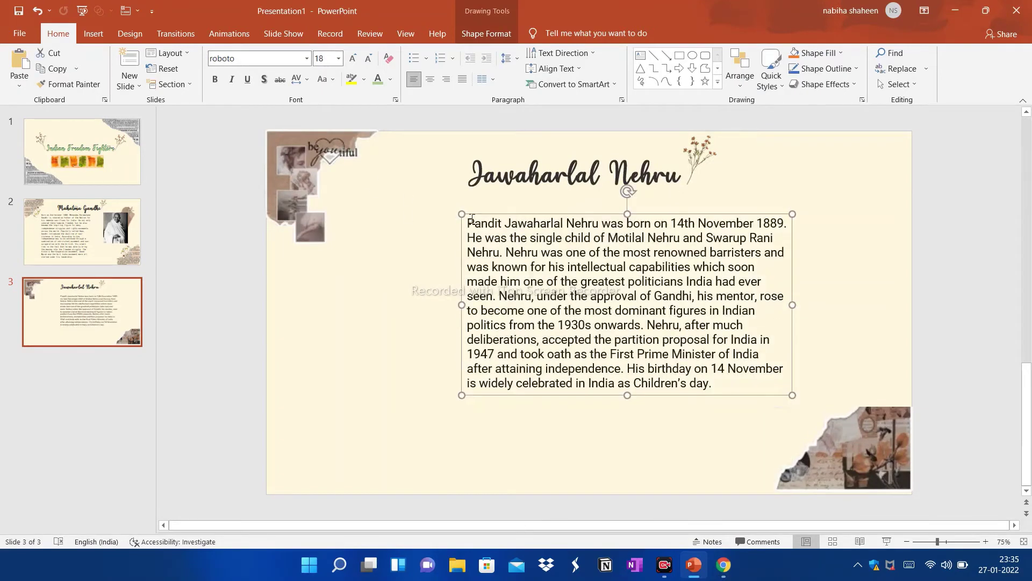
- Set the bio text in MS Gothic, narrow the box from the left and shift it slightly up-left
{"action": "left_click_drag", "start_coordinate": [468, 220], "coordinate": [720, 383]}
{"action": "left_click", "coordinate": [786, 340]}
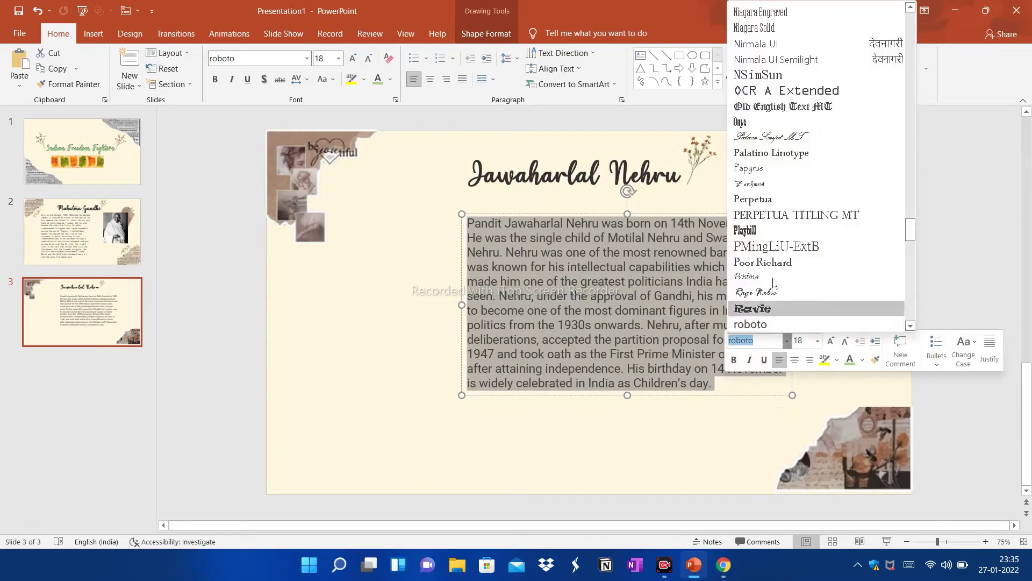
{"action": "scroll", "coordinate": [774, 279], "scroll_direction": "up", "scroll_amount": 10}
{"action": "scroll", "coordinate": [773, 258], "scroll_direction": "up", "scroll_amount": 10}
{"action": "scroll", "coordinate": [774, 226], "scroll_direction": "up", "scroll_amount": 10}
{"action": "scroll", "coordinate": [774, 201], "scroll_direction": "up", "scroll_amount": 5}
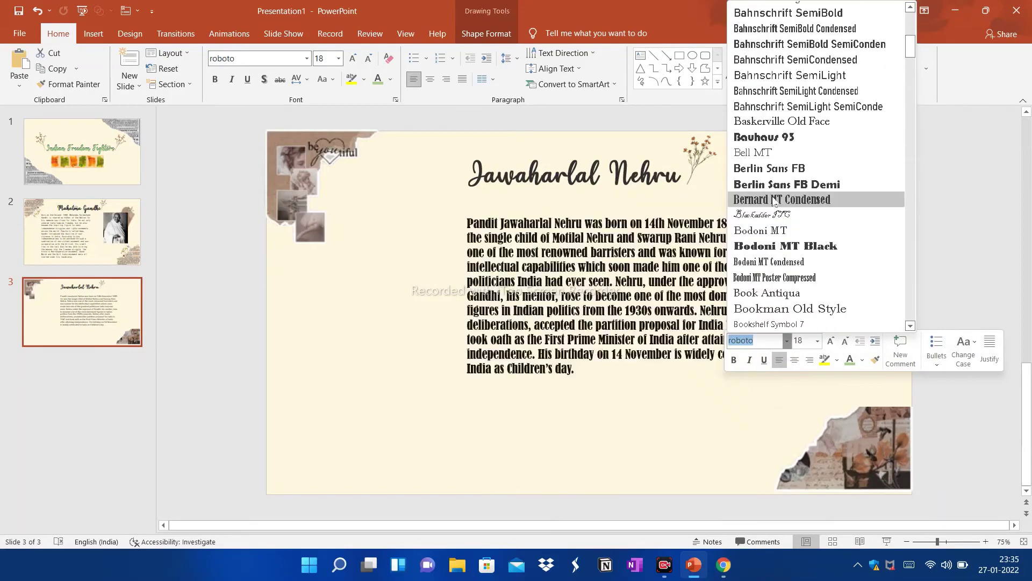
{"action": "scroll", "coordinate": [773, 161], "scroll_direction": "up", "scroll_amount": 10}
{"action": "left_click", "coordinate": [752, 100]}
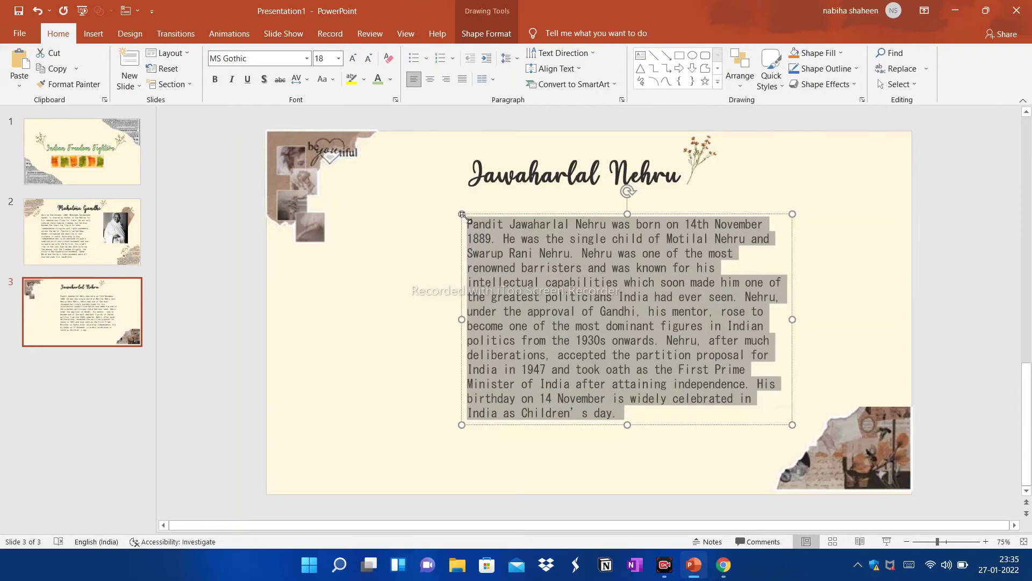
{"action": "left_click_drag", "start_coordinate": [462, 215], "coordinate": [500, 221]}
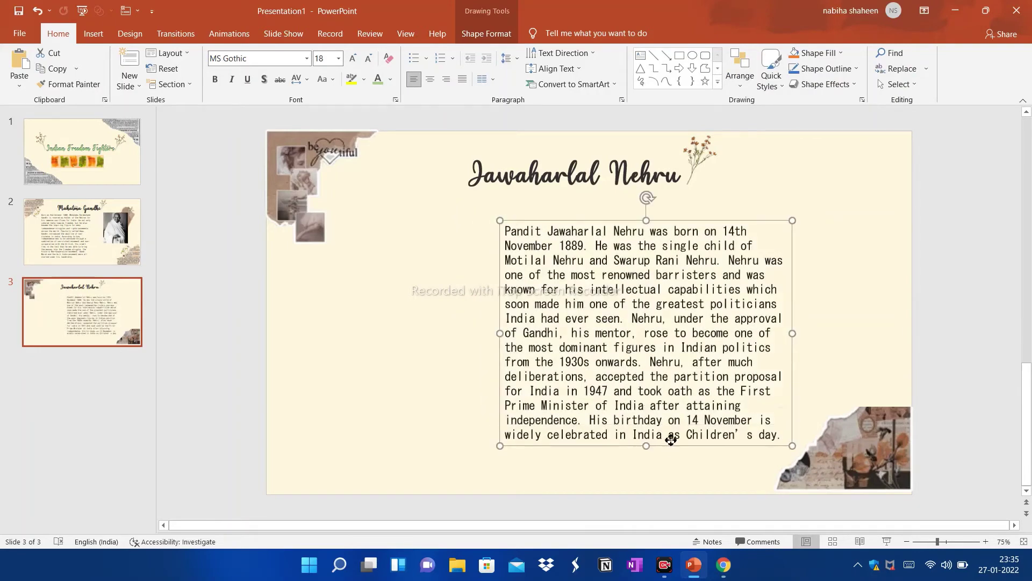
{"action": "left_click_drag", "start_coordinate": [671, 440], "coordinate": [664, 419]}
- Insert the Jawaharlal-Nehru-380x546 picture from the Downloads folder
{"action": "left_click", "coordinate": [857, 278]}
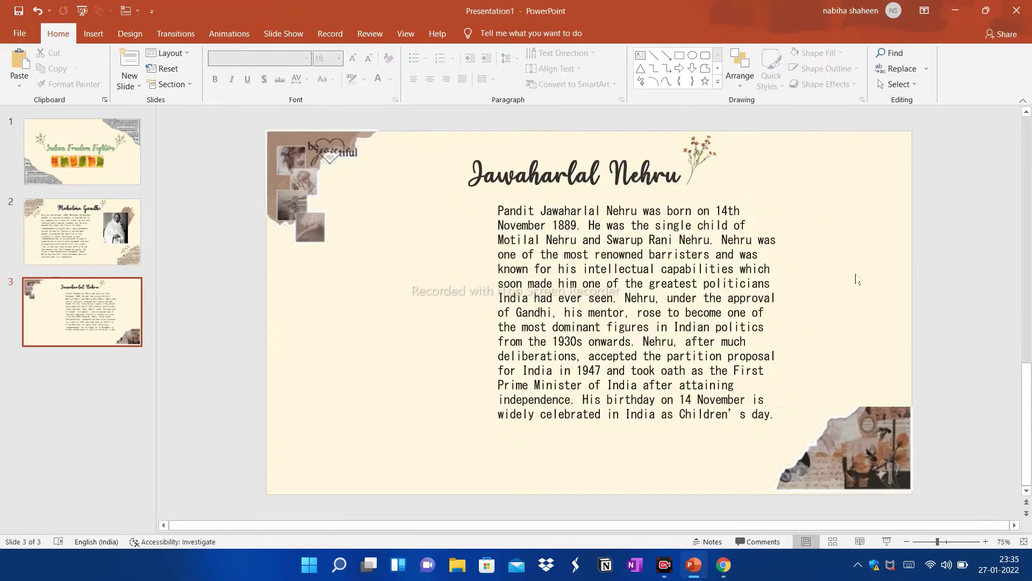
{"action": "left_click", "coordinate": [93, 33]}
{"action": "left_click", "coordinate": [94, 70]}
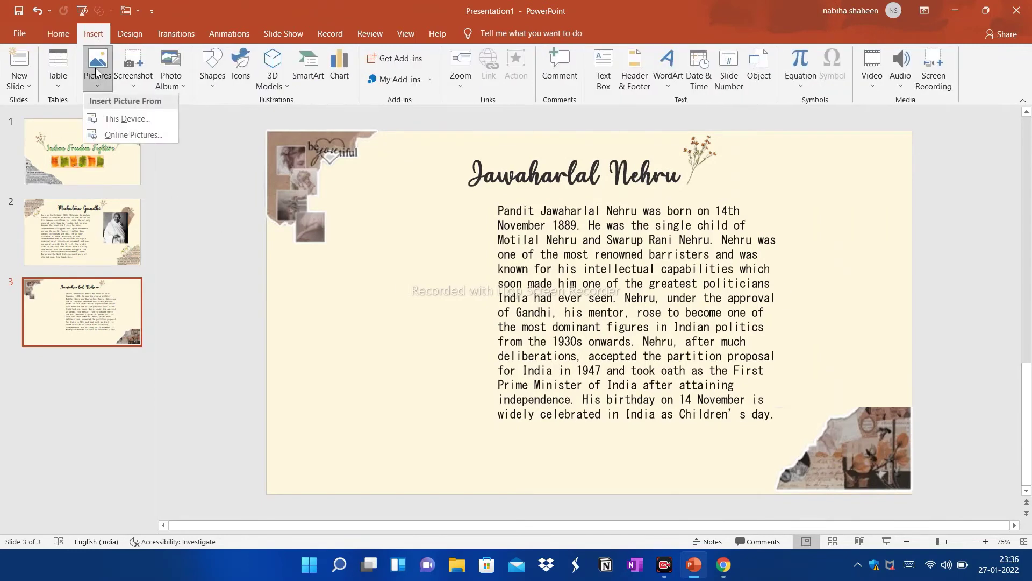
{"action": "left_click", "coordinate": [116, 113]}
{"action": "left_click", "coordinate": [60, 185]}
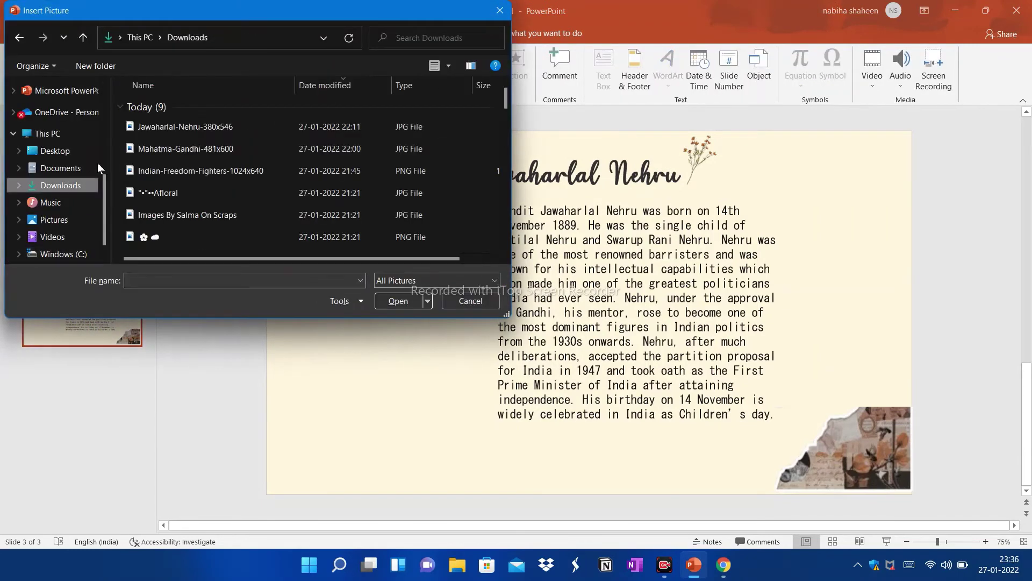
{"action": "left_click", "coordinate": [192, 128]}
{"action": "left_click", "coordinate": [410, 304]}
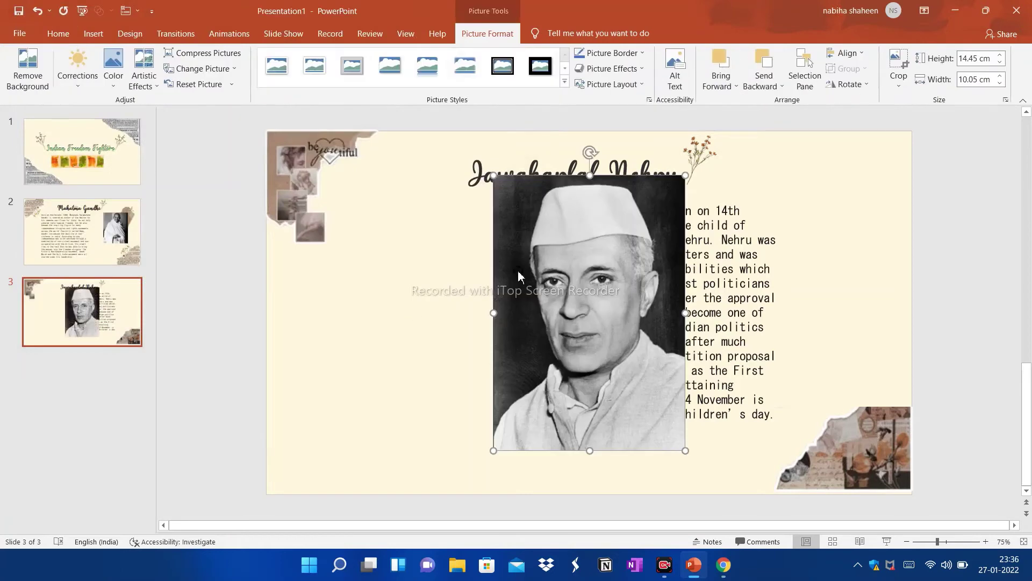
- Shrink the Nehru portrait to 9.47 x 6.59 cm and place it at the lower left
{"action": "left_click_drag", "start_coordinate": [493, 181], "coordinate": [528, 228]}
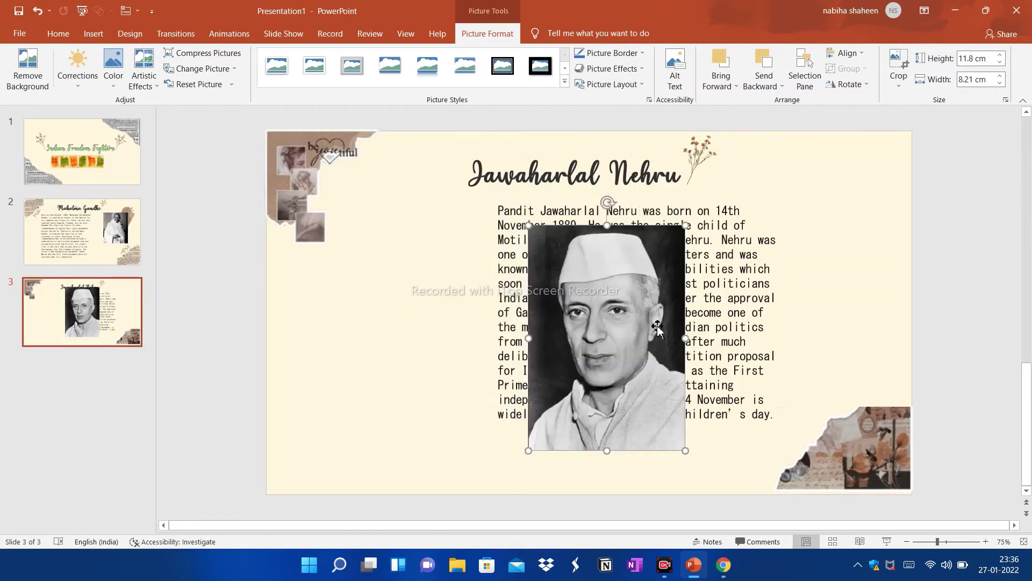
{"action": "mouse_move", "coordinate": [622, 348]}
{"action": "left_mouse_down"}
{"action": "mouse_move", "coordinate": [496, 380]}
{"action": "mouse_move", "coordinate": [413, 382]}
{"action": "left_mouse_up"}
{"action": "left_click_drag", "start_coordinate": [316, 258], "coordinate": [334, 283]}
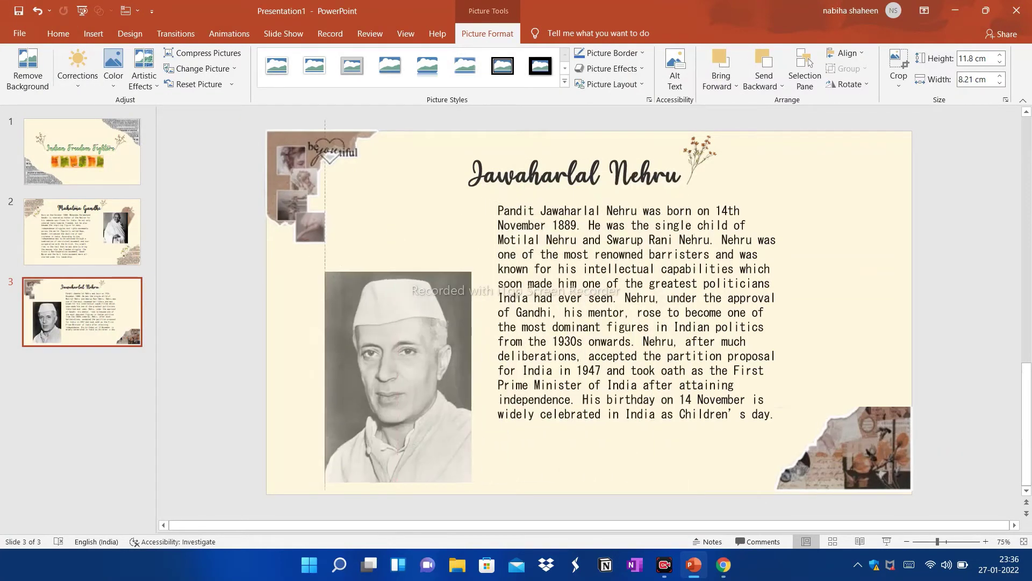
{"action": "left_click_drag", "start_coordinate": [389, 361], "coordinate": [372, 355]}
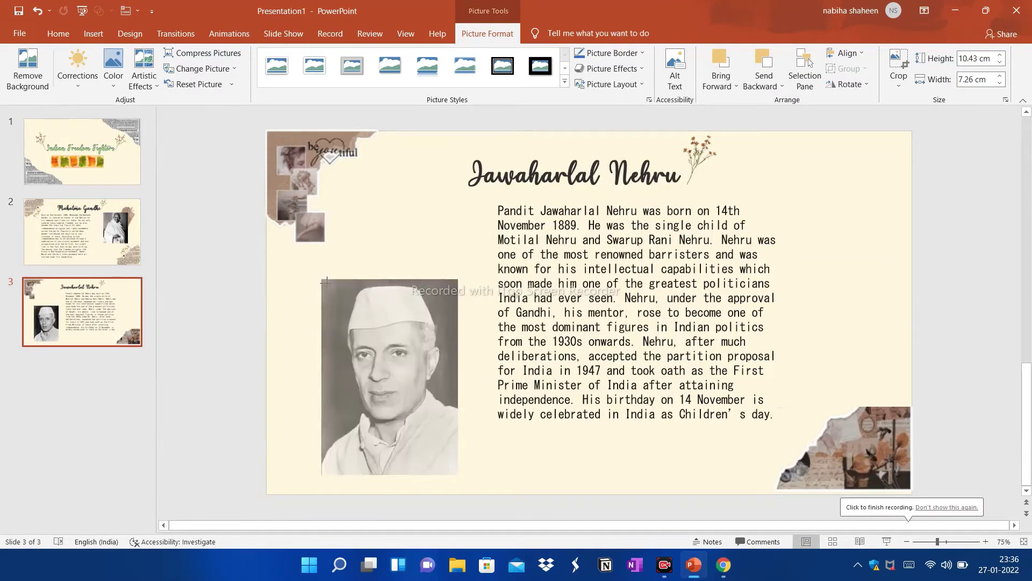
{"action": "left_click_drag", "start_coordinate": [319, 276], "coordinate": [334, 293]}
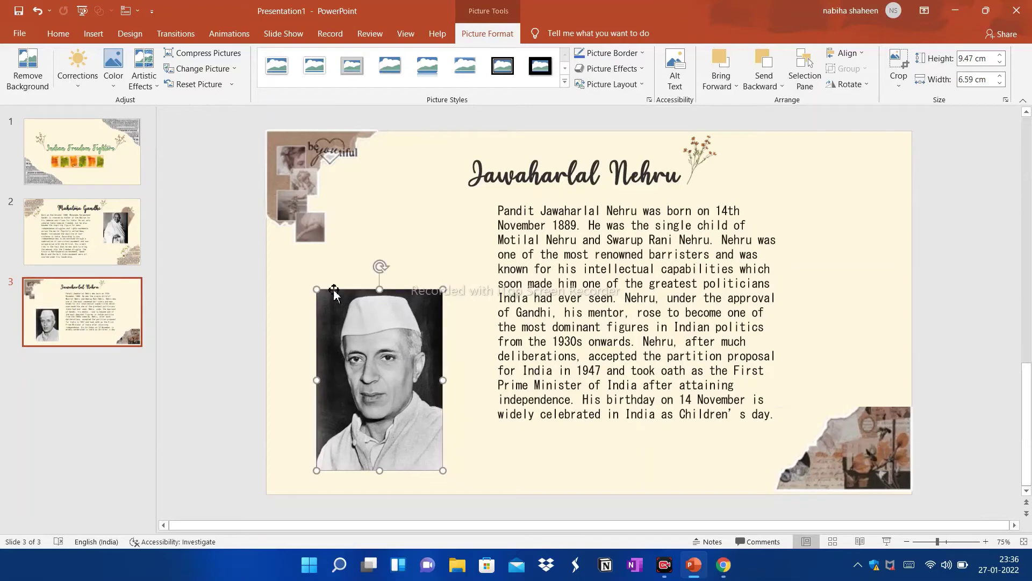
- Insert the torn brown paper image from the Videos\TEMPLATES folder
{"action": "left_click", "coordinate": [68, 36]}
{"action": "left_click", "coordinate": [91, 35]}
{"action": "left_click", "coordinate": [96, 70]}
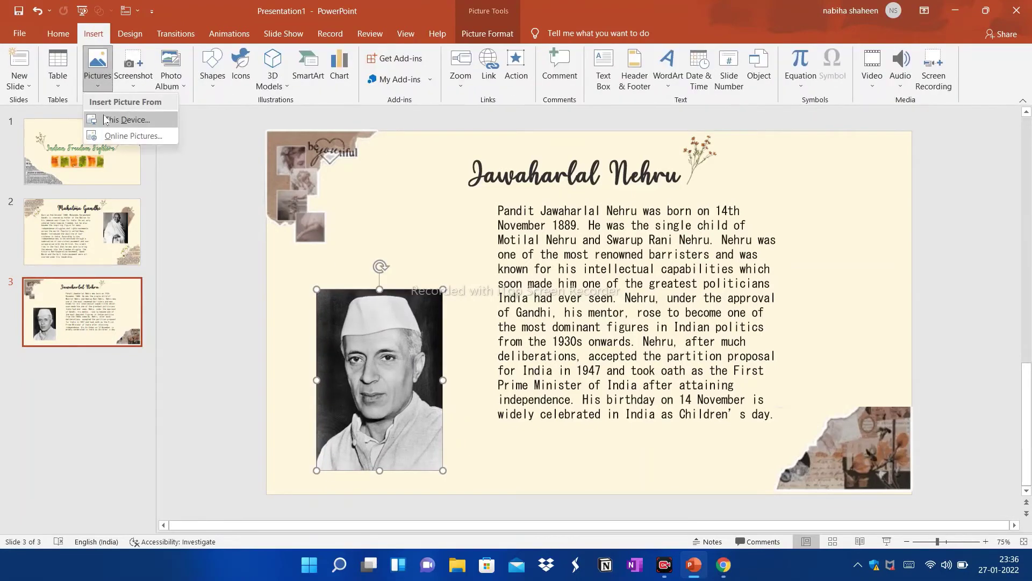
{"action": "left_click", "coordinate": [121, 119]}
{"action": "left_click", "coordinate": [52, 237]}
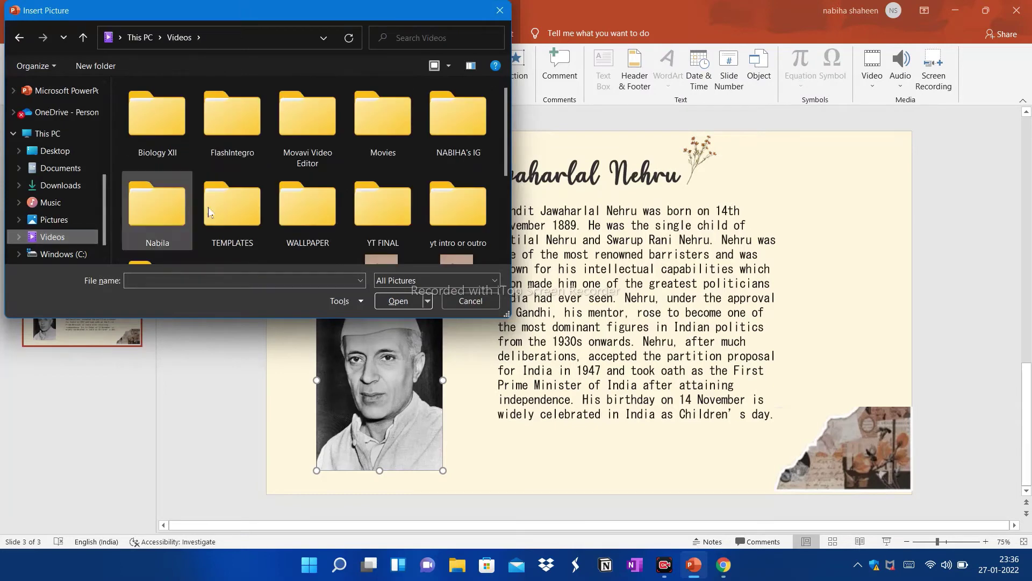
{"action": "double_click", "coordinate": [239, 222]}
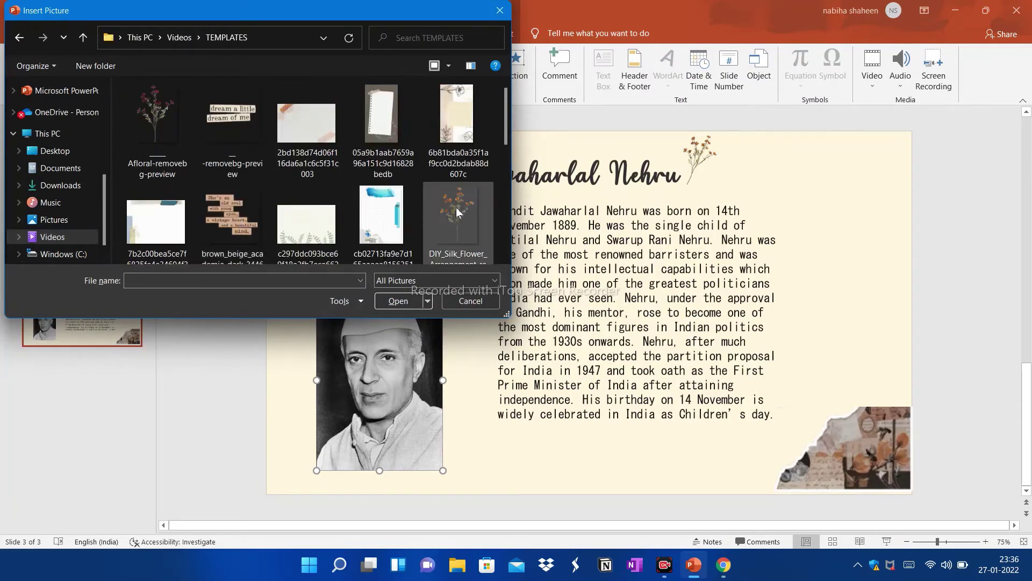
{"action": "left_click", "coordinate": [458, 212]}
{"action": "scroll", "coordinate": [292, 252], "scroll_direction": "down", "scroll_amount": 3}
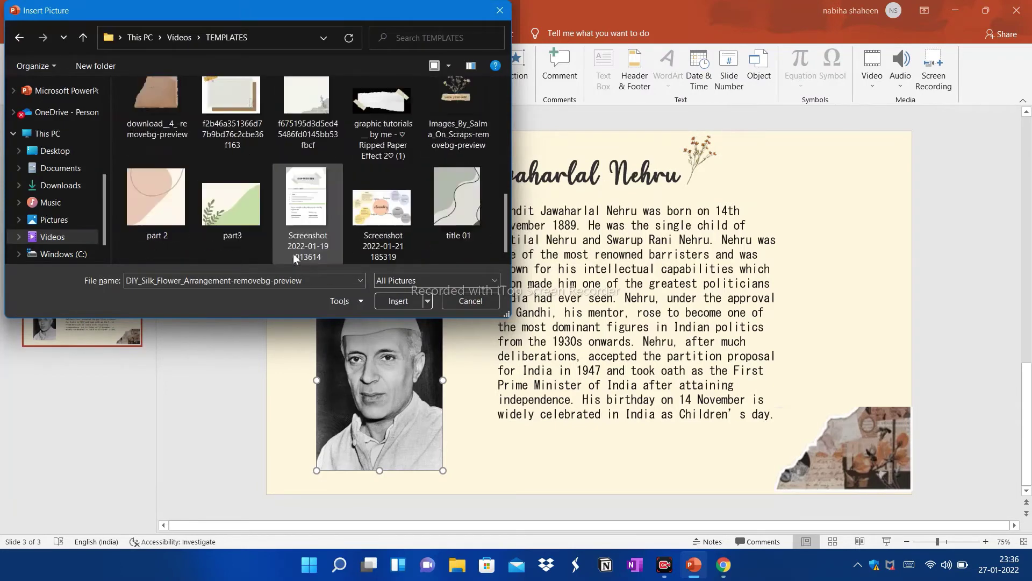
{"action": "left_click", "coordinate": [155, 113]}
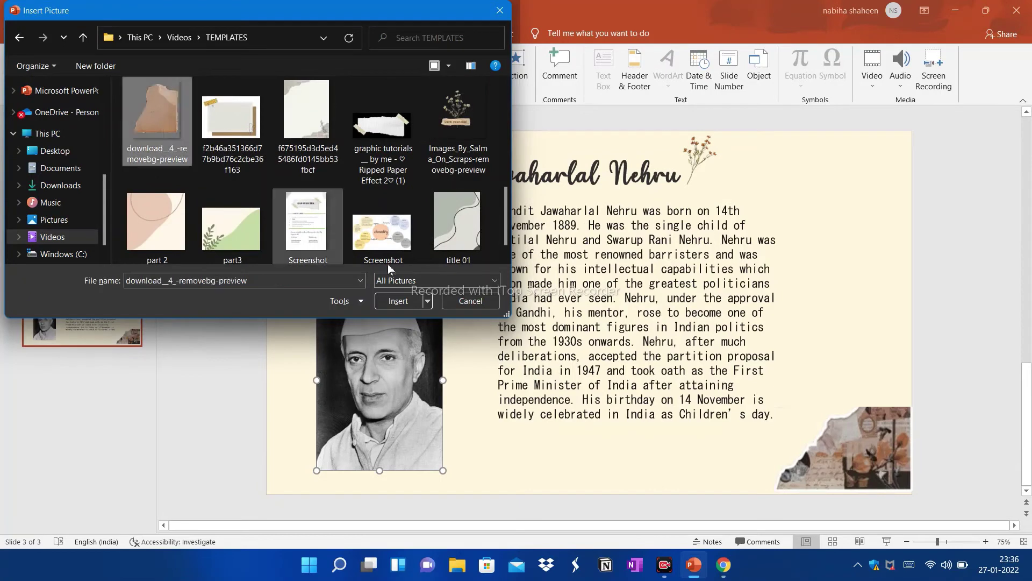
{"action": "left_click", "coordinate": [388, 301]}
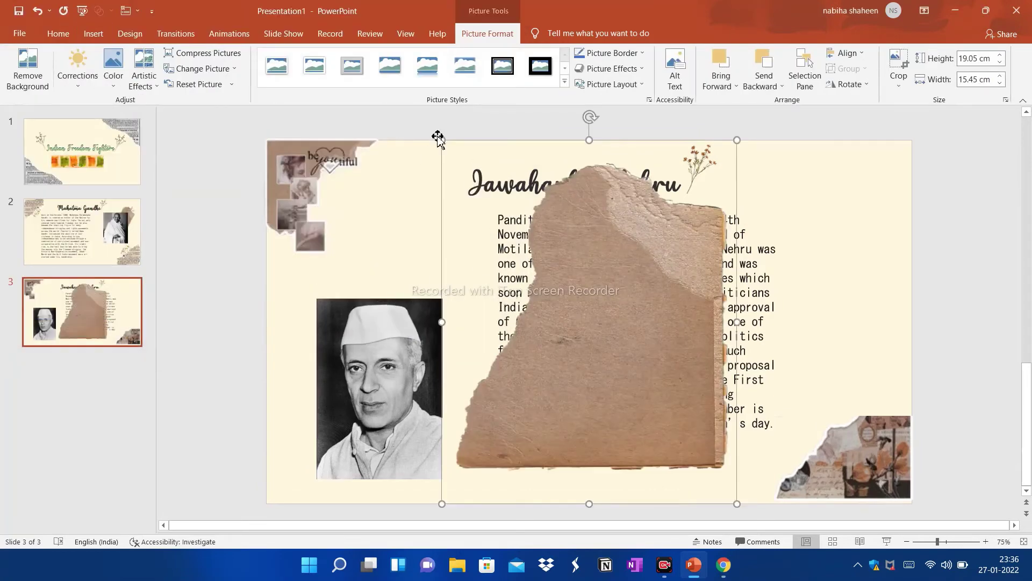
- Shrink the torn paper, send it backward behind Nehru's photo and rotate it
{"action": "left_click_drag", "start_coordinate": [439, 139], "coordinate": [736, 305]}
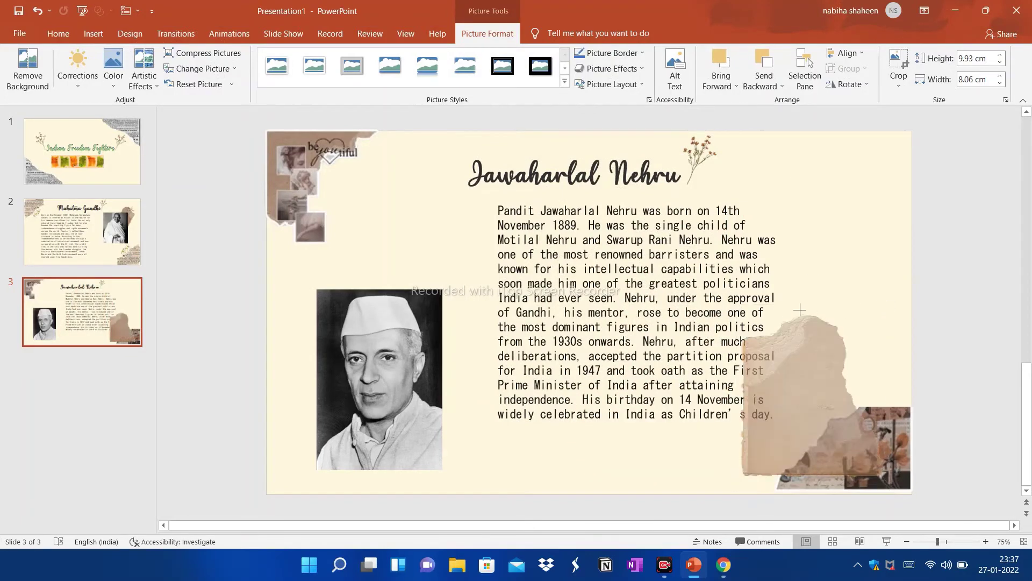
{"action": "mouse_move", "coordinate": [888, 303]}
{"action": "left_mouse_down"}
{"action": "mouse_move", "coordinate": [589, 327]}
{"action": "mouse_move", "coordinate": [611, 338]}
{"action": "left_mouse_up"}
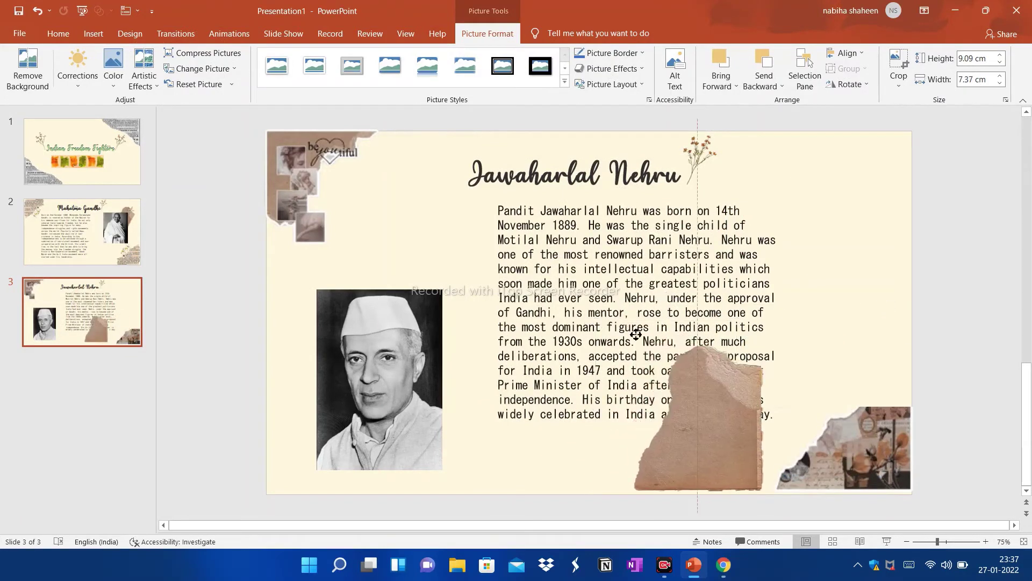
{"action": "mouse_move", "coordinate": [679, 450]}
{"action": "left_mouse_down"}
{"action": "mouse_move", "coordinate": [710, 464]}
{"action": "mouse_move", "coordinate": [340, 327]}
{"action": "left_mouse_up"}
{"action": "left_click", "coordinate": [774, 86]}
{"action": "left_click", "coordinate": [784, 104]}
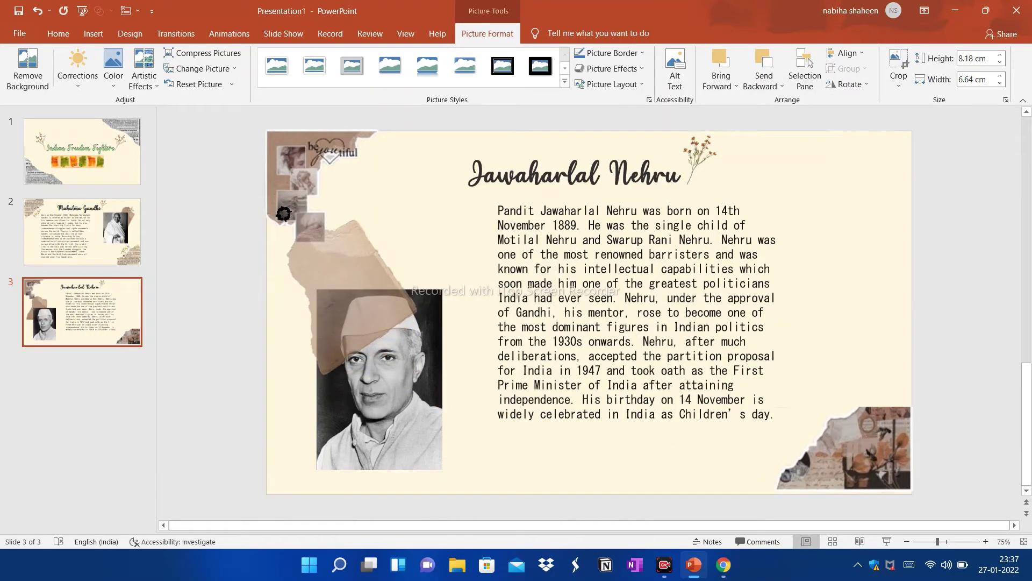
{"action": "mouse_move", "coordinate": [340, 192]}
{"action": "left_mouse_down"}
{"action": "mouse_move", "coordinate": [320, 291]}
{"action": "mouse_move", "coordinate": [300, 240]}
{"action": "left_mouse_up"}
- Slightly shrink and raise the top-left collage, then shift the torn paper a little right
{"action": "left_click", "coordinate": [303, 236]}
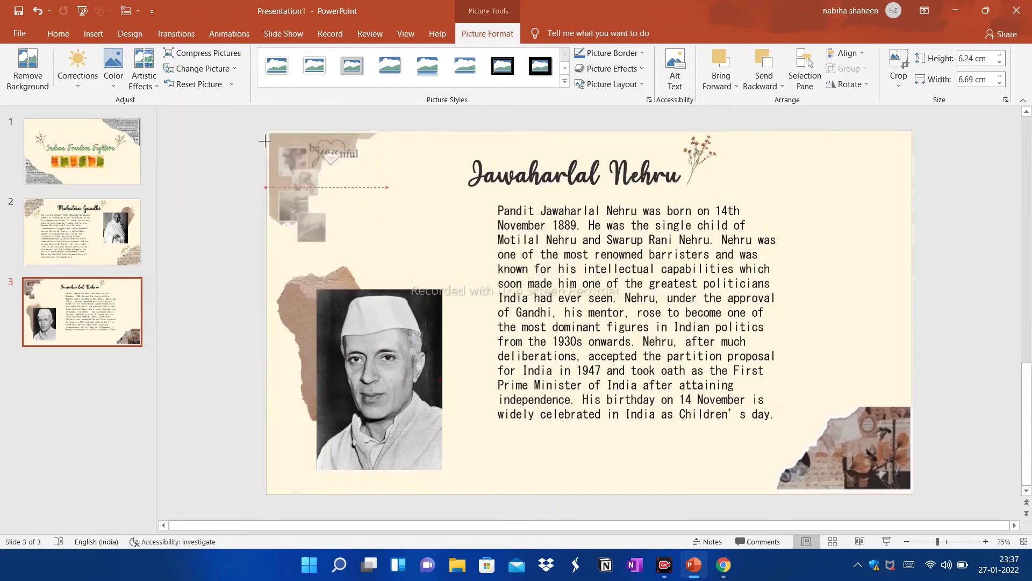
{"action": "left_click_drag", "start_coordinate": [260, 138], "coordinate": [297, 153]}
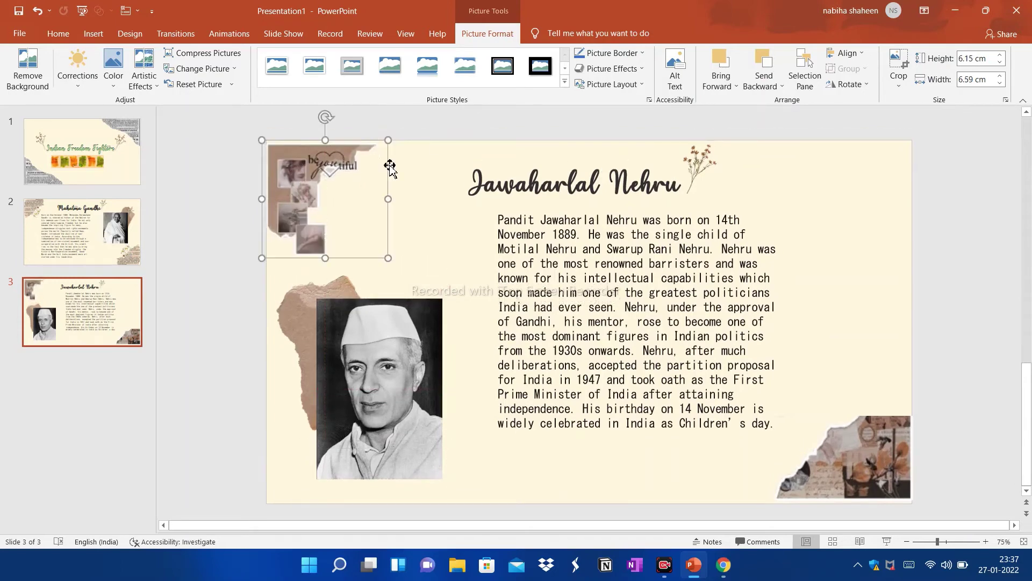
{"action": "left_click_drag", "start_coordinate": [339, 179], "coordinate": [337, 168]}
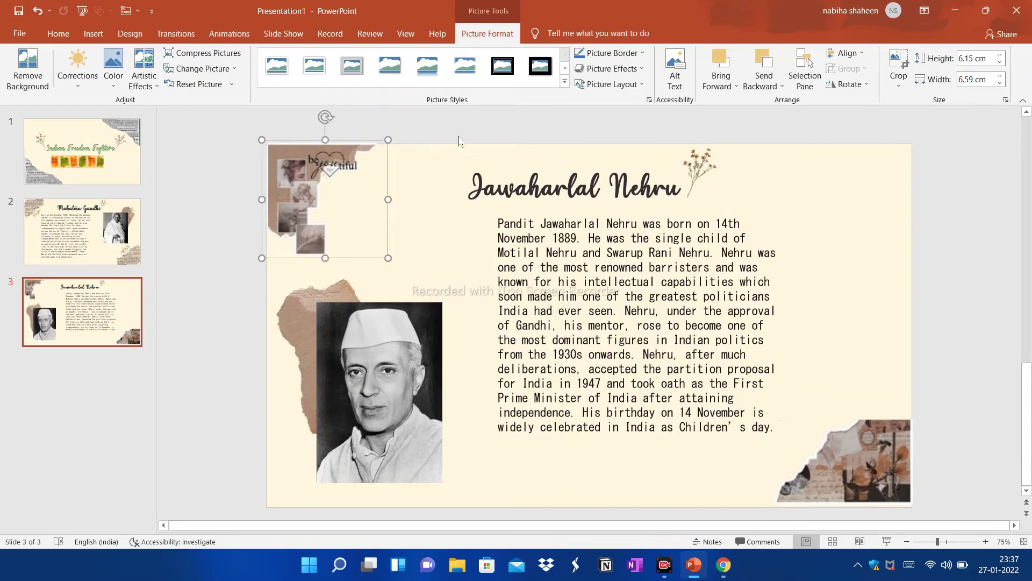
{"action": "left_click", "coordinate": [459, 141]}
{"action": "left_click", "coordinate": [295, 310]}
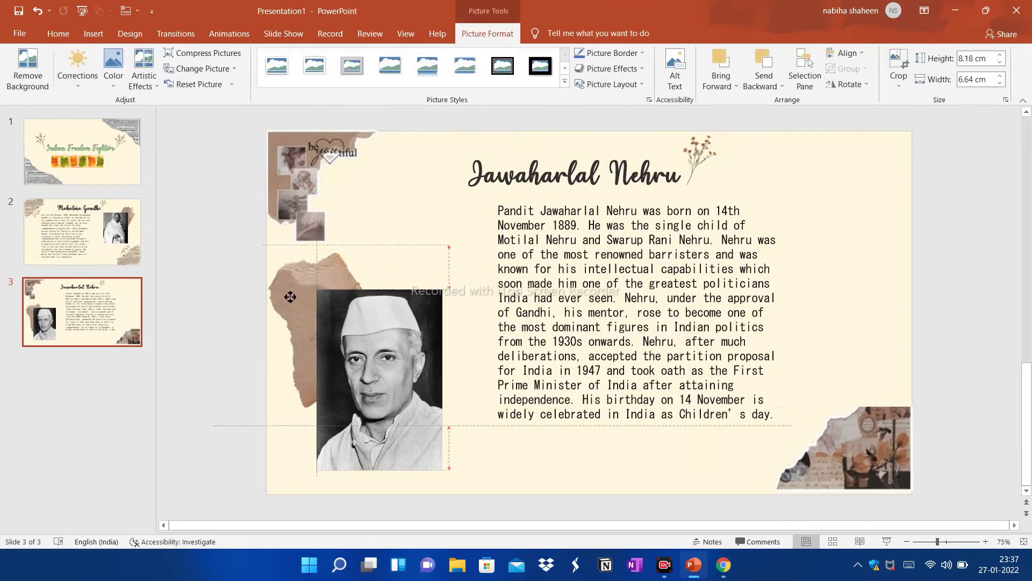
{"action": "left_click_drag", "start_coordinate": [295, 259], "coordinate": [329, 278]}
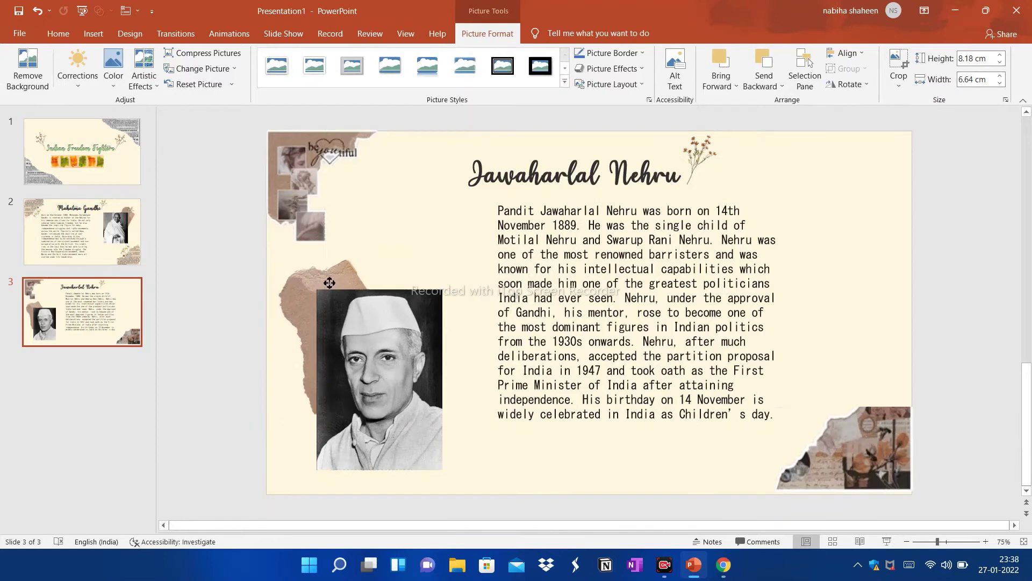
- Select the flower sprig beside the title and undo its accidental resizing
{"action": "left_click", "coordinate": [694, 161]}
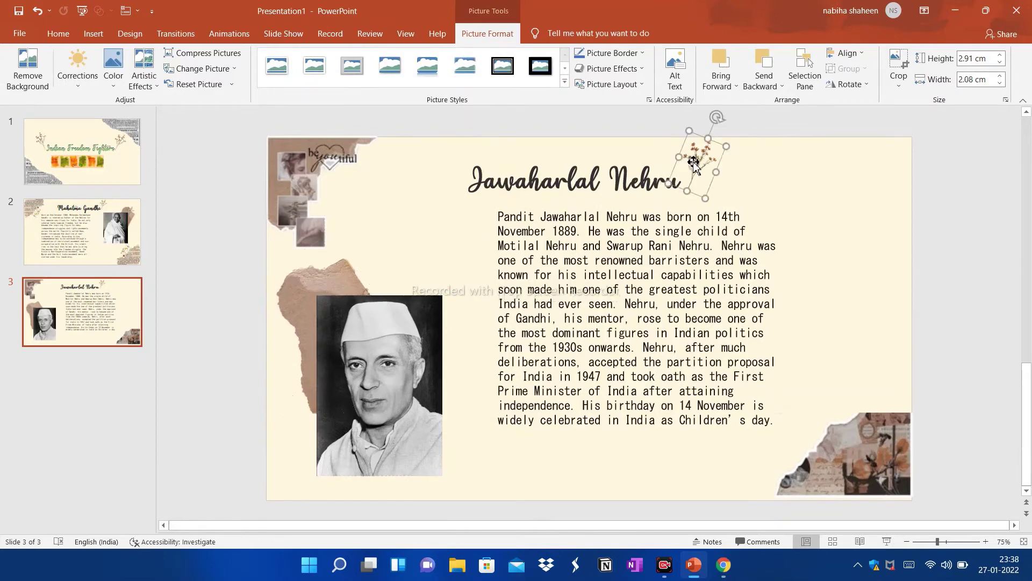
{"action": "left_click", "coordinate": [58, 33]}
{"action": "key", "text": "ctrl+z"}
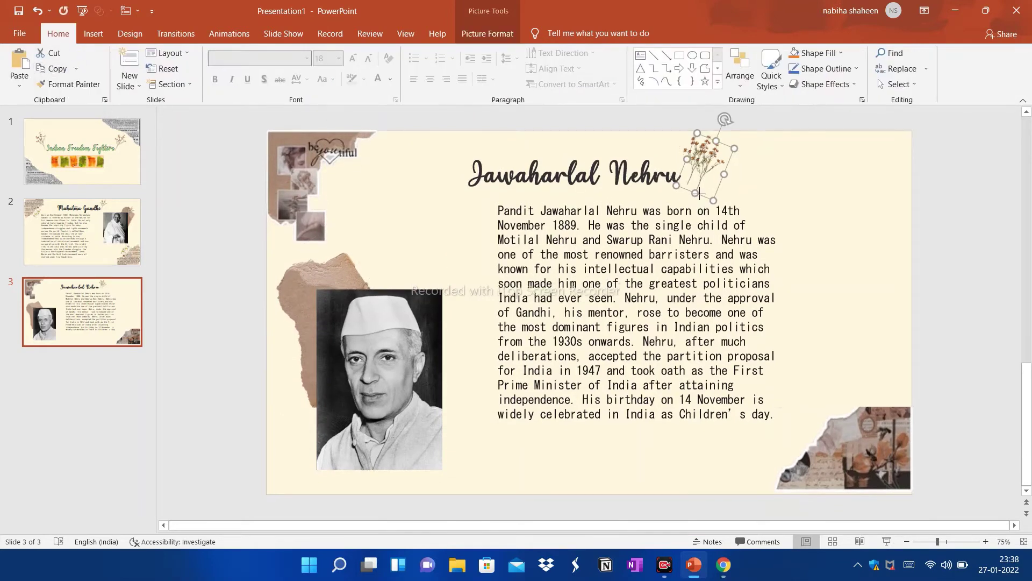
{"action": "left_click_drag", "start_coordinate": [698, 193], "coordinate": [691, 229]}
{"action": "left_click", "coordinate": [716, 209]}
{"action": "left_click", "coordinate": [699, 193]}
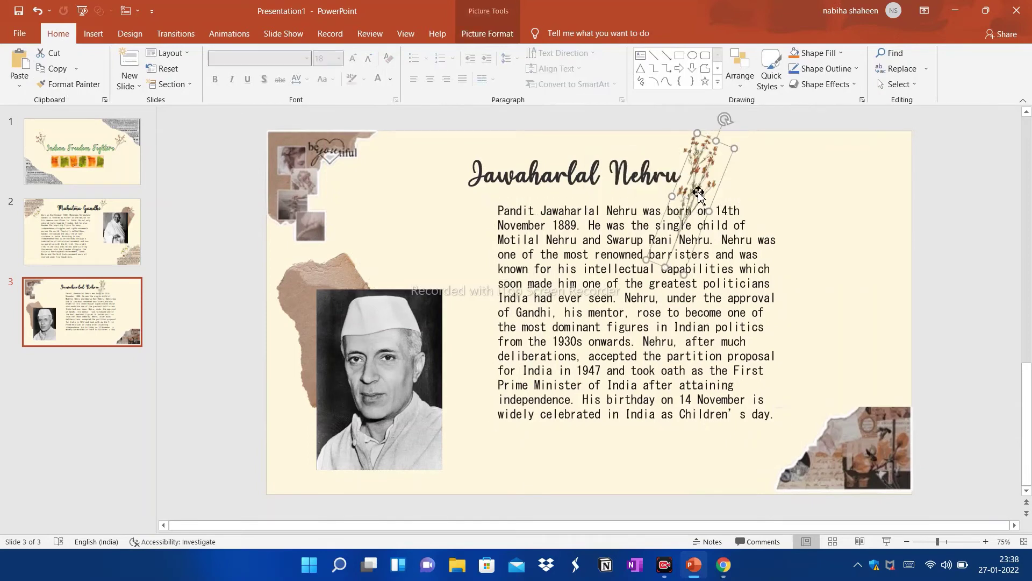
{"action": "key", "text": "ctrl+z"}
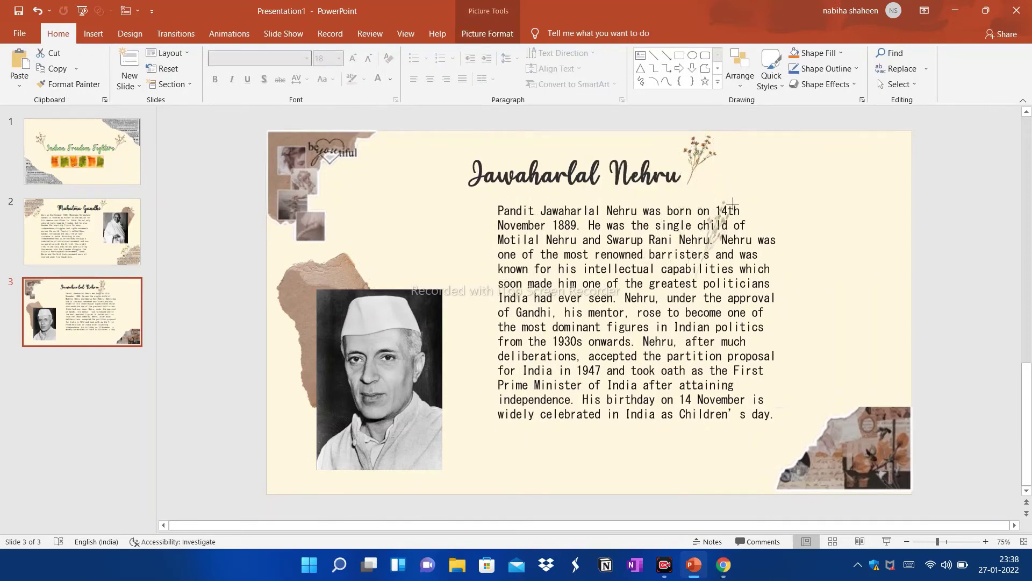
- Place a copy of the flower sprig beside the torn paper, enlarged and straightened
{"action": "mouse_move", "coordinate": [699, 161]}
{"action": "left_mouse_down"}
{"action": "mouse_move", "coordinate": [414, 248]}
{"action": "mouse_move", "coordinate": [409, 299]}
{"action": "mouse_move", "coordinate": [398, 297]}
{"action": "left_mouse_up"}
{"action": "left_click", "coordinate": [419, 276]}
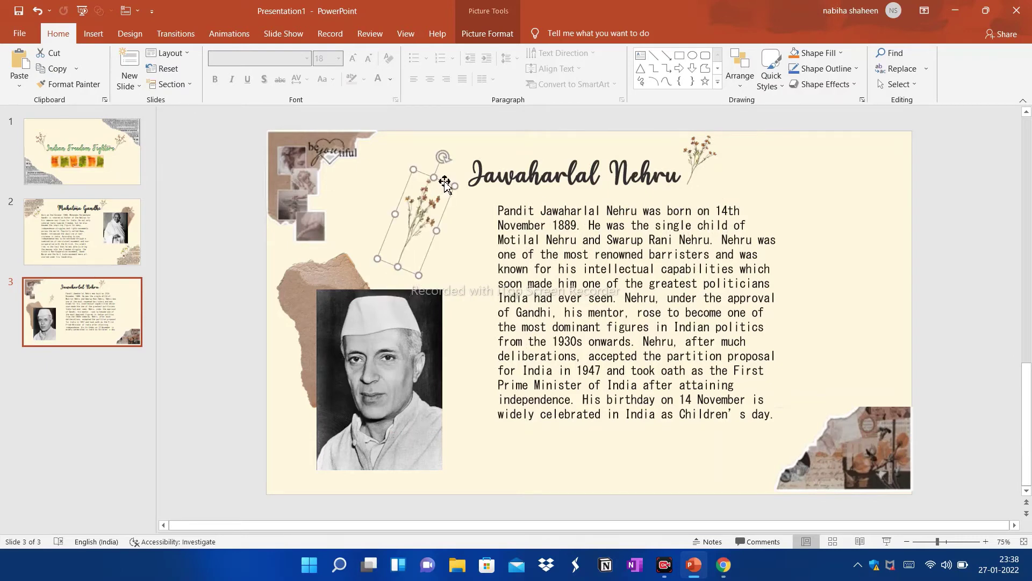
{"action": "left_click_drag", "start_coordinate": [444, 154], "coordinate": [417, 152]}
{"action": "mouse_move", "coordinate": [410, 224]}
{"action": "left_mouse_down"}
{"action": "mouse_move", "coordinate": [306, 286]}
{"action": "mouse_move", "coordinate": [283, 267]}
{"action": "left_mouse_up"}
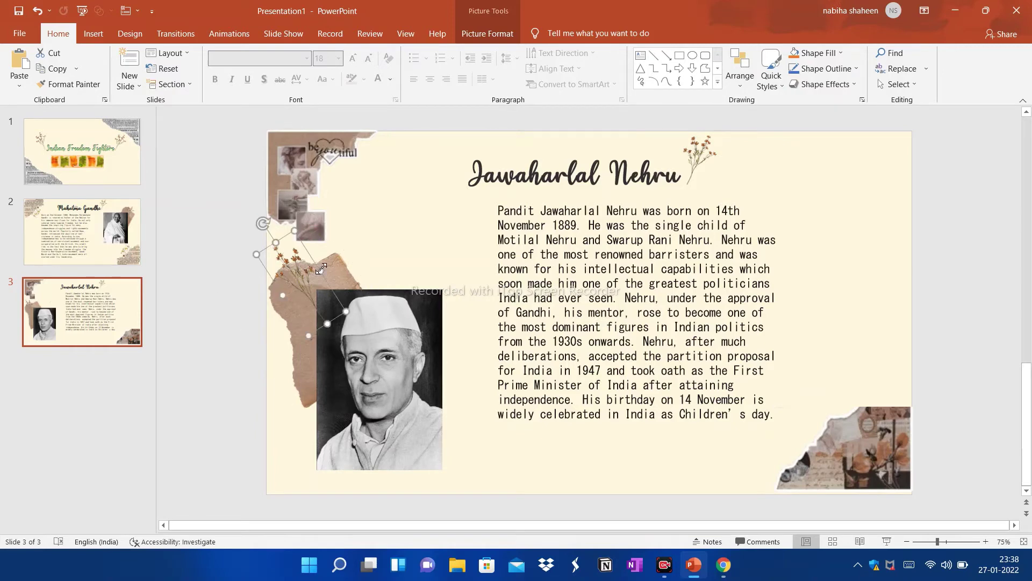
{"action": "left_click_drag", "start_coordinate": [321, 268], "coordinate": [303, 275]}
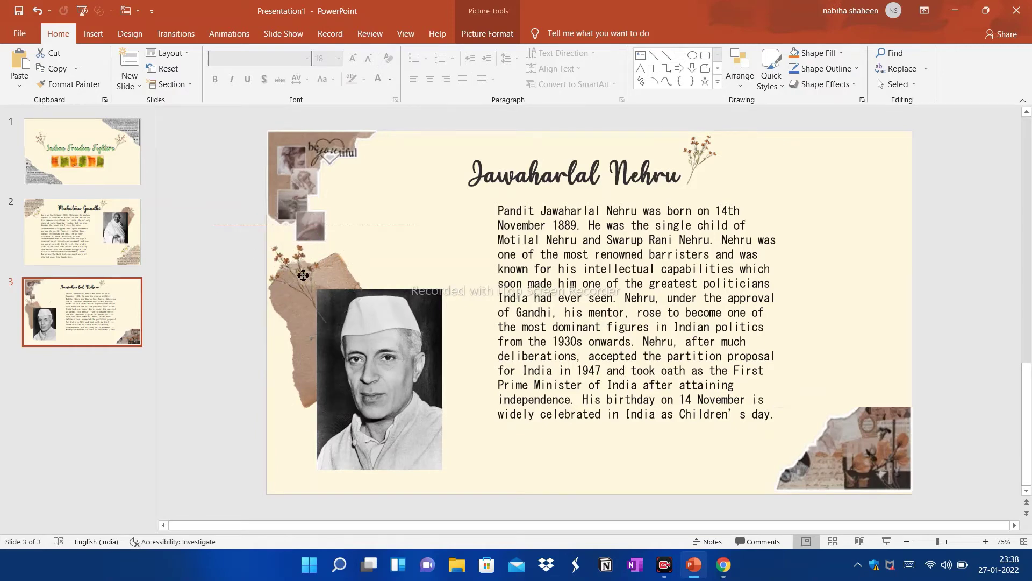
- Send the flower sprig back two layers so the portrait sits over it
{"action": "left_click", "coordinate": [506, 36]}
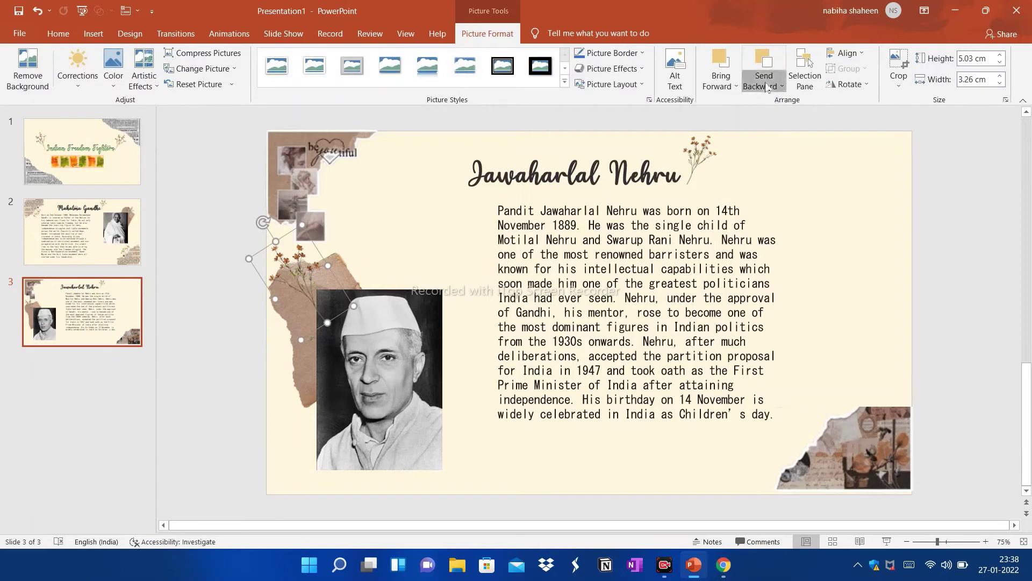
{"action": "left_click", "coordinate": [768, 88]}
{"action": "left_click", "coordinate": [774, 107]}
- Paste 'Subhash Chandra Bose' into a new text box on slide 4, widened and moved up
{"action": "left_click", "coordinate": [872, 279]}
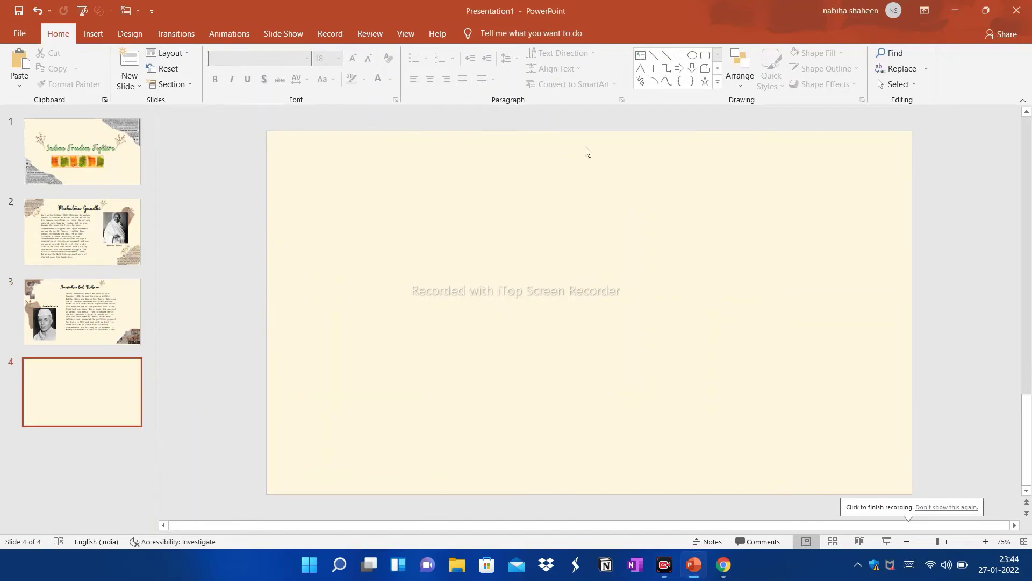
{"action": "left_click", "coordinate": [500, 211]}
{"action": "key", "text": "ctrl+v"}
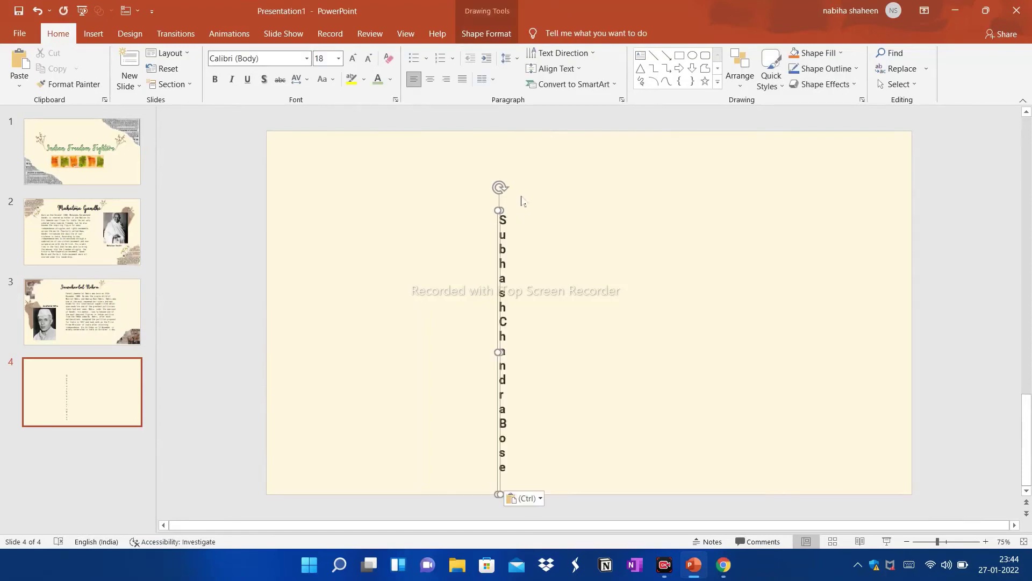
{"action": "mouse_move", "coordinate": [503, 356]}
{"action": "left_mouse_down"}
{"action": "mouse_move", "coordinate": [633, 327]}
{"action": "mouse_move", "coordinate": [717, 226]}
{"action": "left_mouse_up"}
{"action": "left_click_drag", "start_coordinate": [643, 232], "coordinate": [638, 188]}
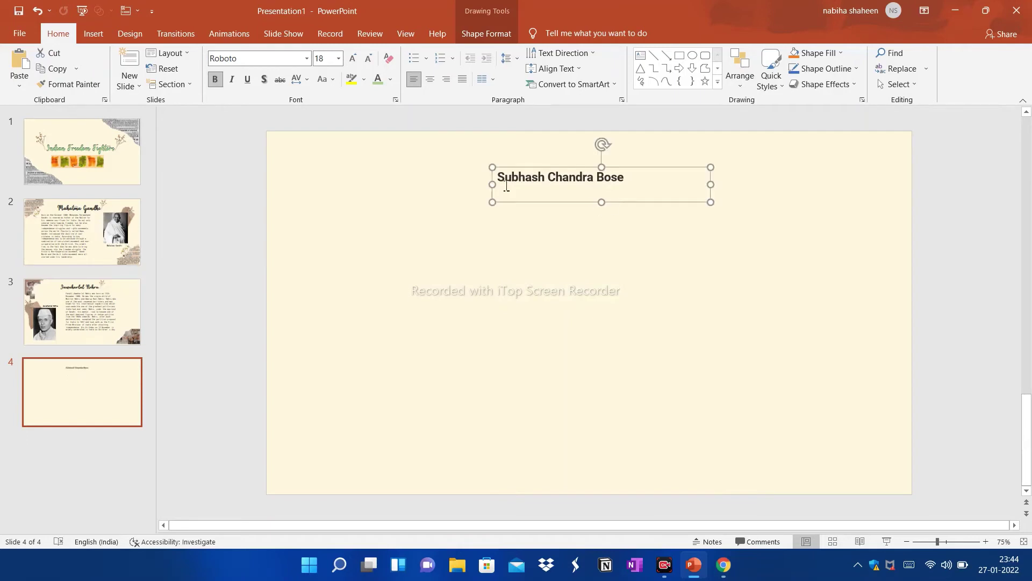
- Apply the Hello script font to the title and size it at 60 pt
{"action": "left_click_drag", "start_coordinate": [500, 180], "coordinate": [634, 178]}
{"action": "key", "text": "ctrl+shift+f"}
{"action": "type", "text": "Roboth"}
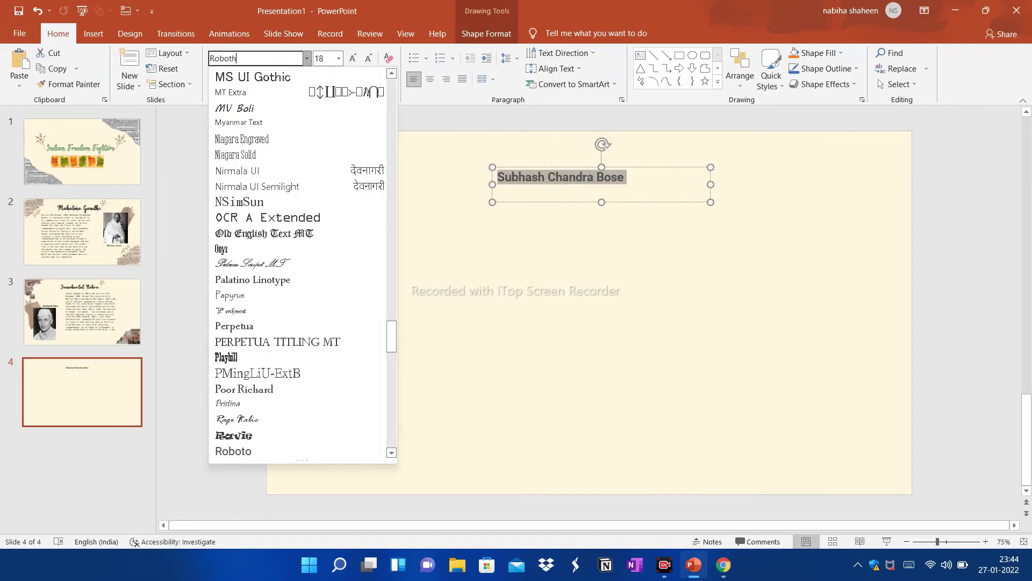
{"action": "type", "text": "eHello"}
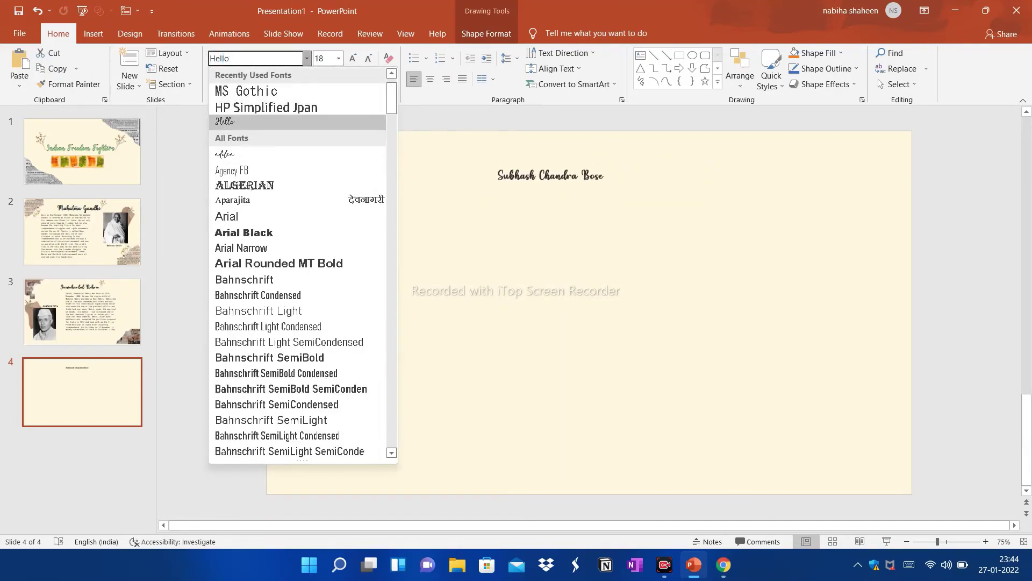
{"action": "key", "text": "Return"}
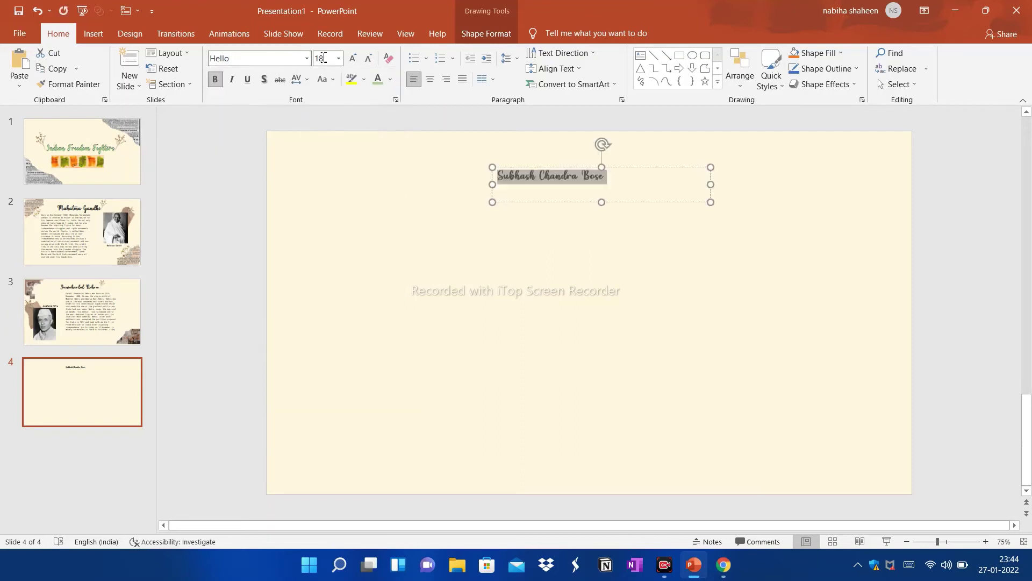
{"action": "left_click", "coordinate": [338, 58]}
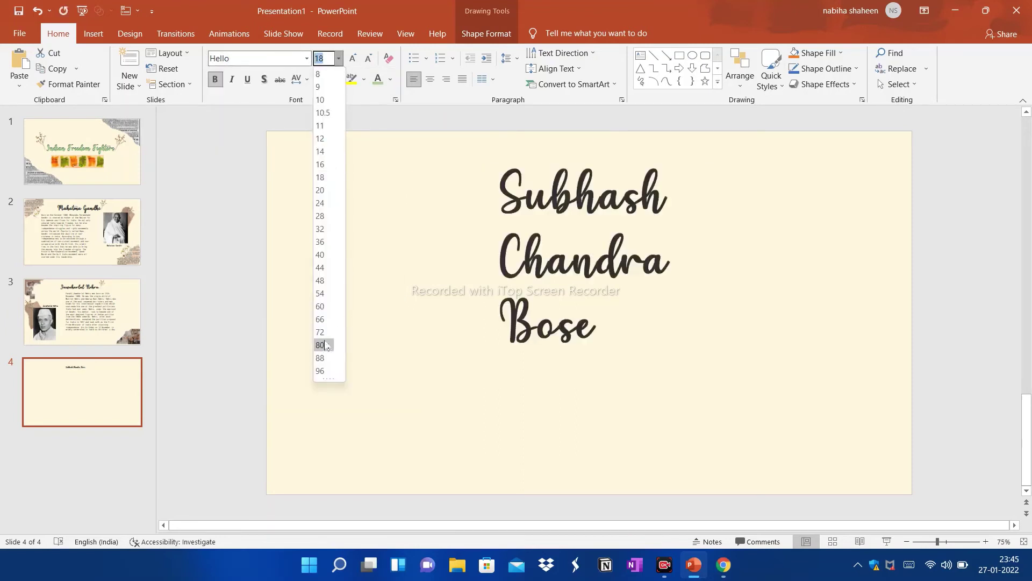
{"action": "left_click", "coordinate": [322, 307]}
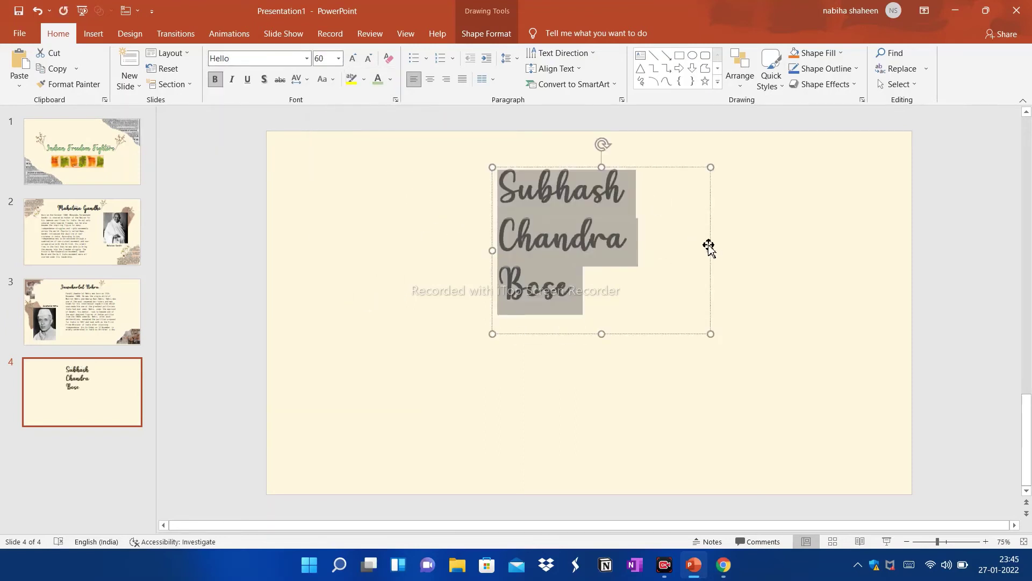
- Widen and reposition the title box, and reduce the title to 54 pt
{"action": "mouse_move", "coordinate": [711, 252]}
{"action": "left_mouse_down"}
{"action": "mouse_move", "coordinate": [782, 227]}
{"action": "mouse_move", "coordinate": [870, 220]}
{"action": "left_mouse_up"}
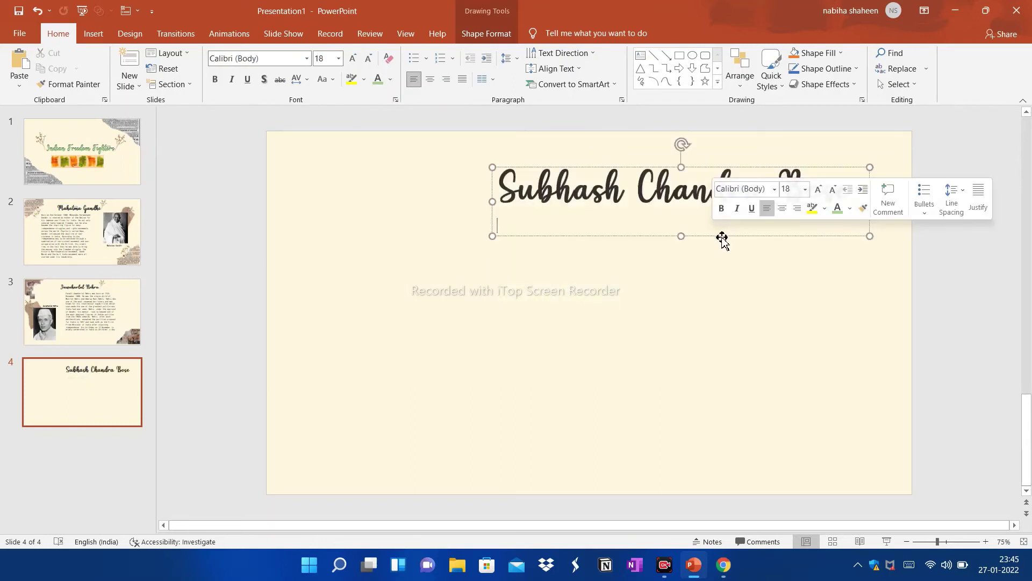
{"action": "mouse_move", "coordinate": [714, 232]}
{"action": "left_mouse_down"}
{"action": "mouse_move", "coordinate": [626, 231]}
{"action": "mouse_move", "coordinate": [598, 215]}
{"action": "left_mouse_up"}
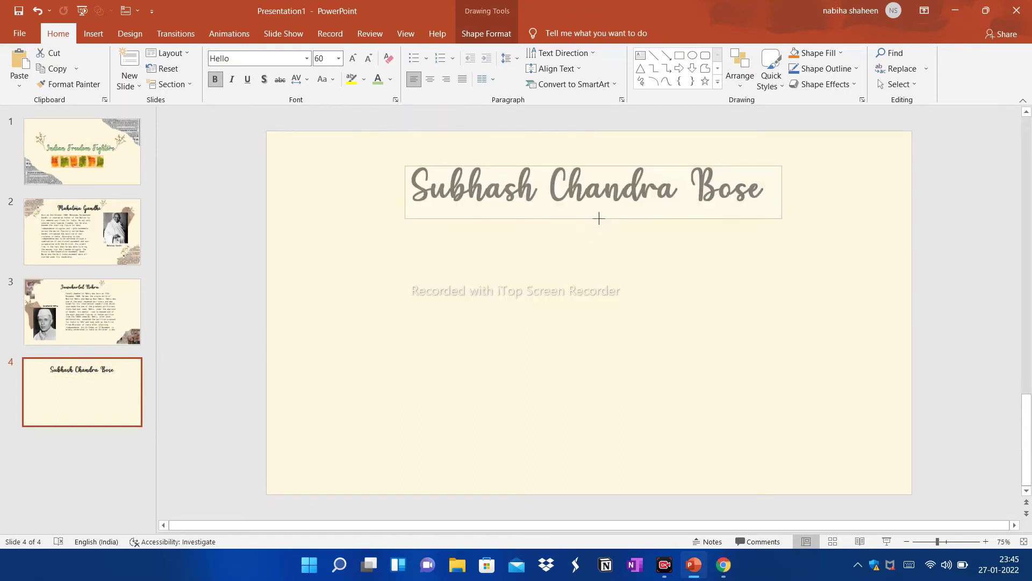
{"action": "left_click", "coordinate": [339, 60]}
{"action": "left_click", "coordinate": [319, 295]}
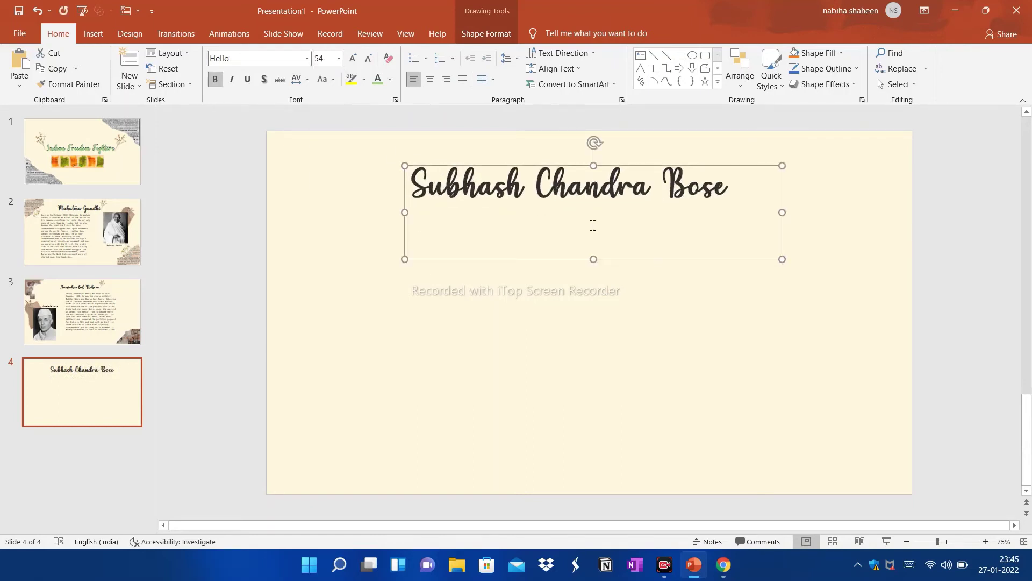
{"action": "left_click_drag", "start_coordinate": [618, 258], "coordinate": [605, 212]}
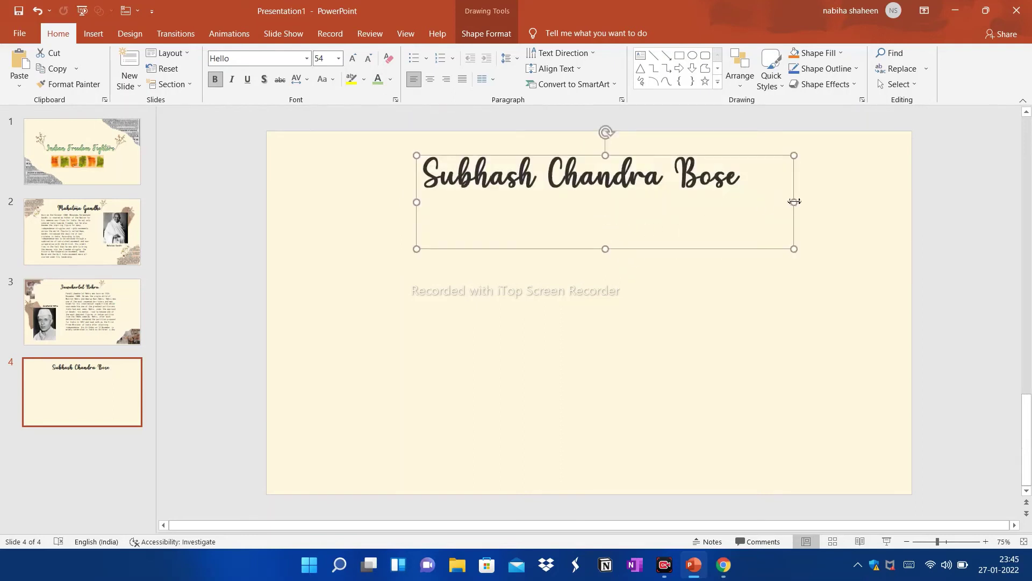
{"action": "left_click", "coordinate": [822, 202]}
- Insert the dried silk flower picture from this computer onto slide 4
{"action": "left_click", "coordinate": [93, 34]}
{"action": "left_click", "coordinate": [99, 85]}
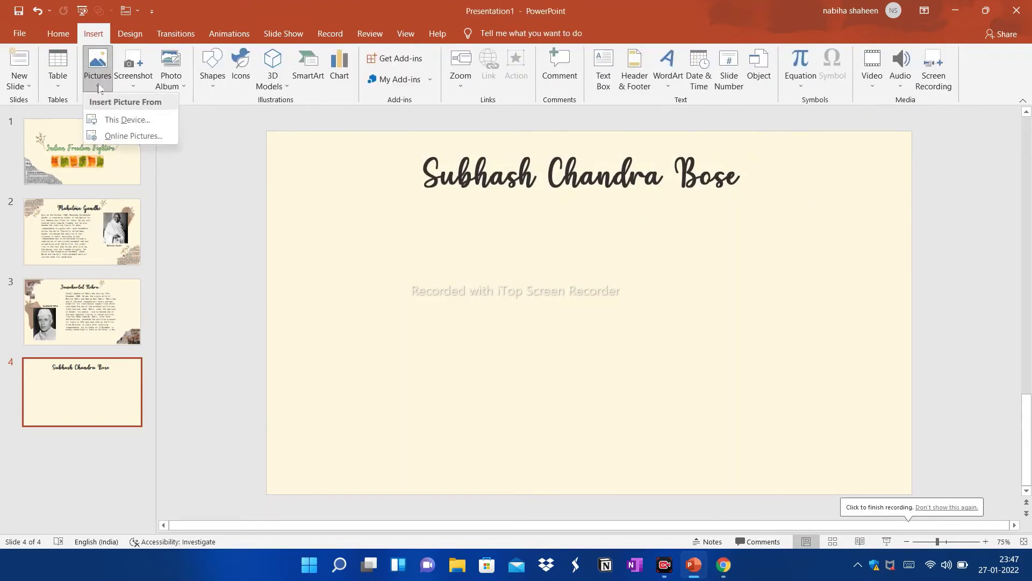
{"action": "left_click", "coordinate": [111, 119]}
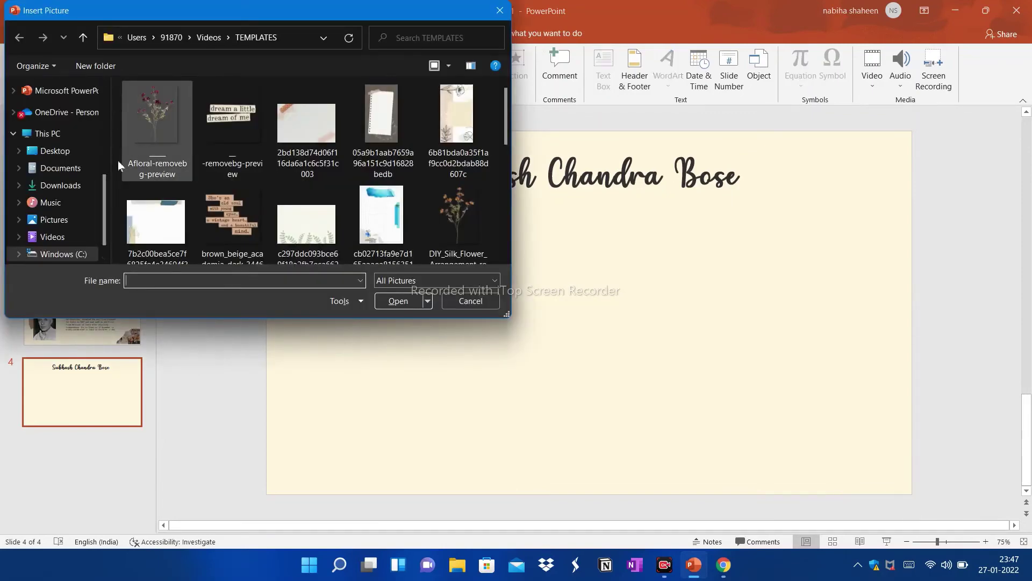
{"action": "left_click", "coordinate": [457, 221]}
{"action": "left_click", "coordinate": [406, 300]}
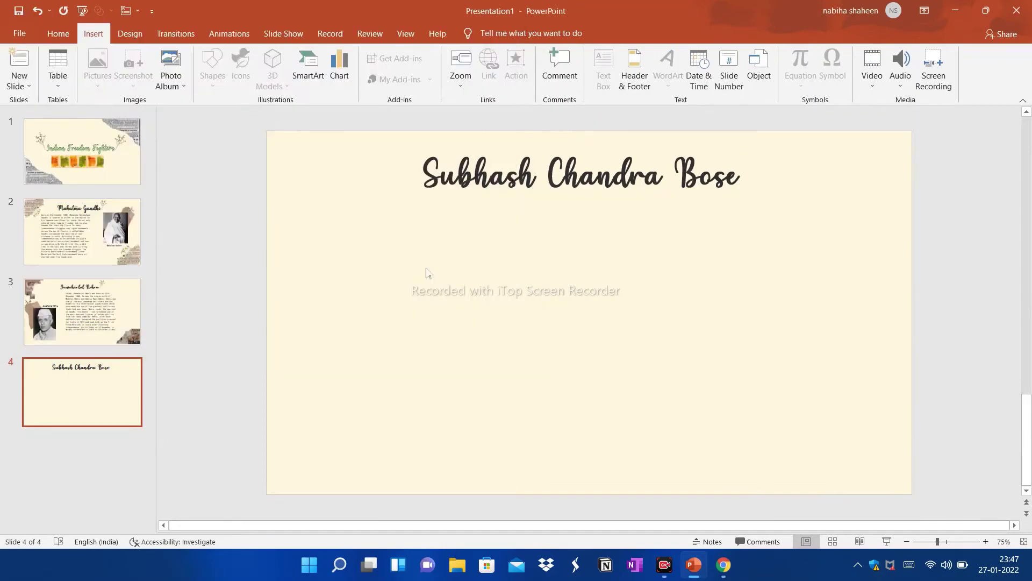
- Shrink the sprig to 3.32 x 2.37 cm, tilt it, and place it right after 'Bose'
{"action": "mouse_move", "coordinate": [468, 144]}
{"action": "left_mouse_down"}
{"action": "mouse_move", "coordinate": [644, 388]}
{"action": "mouse_move", "coordinate": [708, 355]}
{"action": "left_mouse_up"}
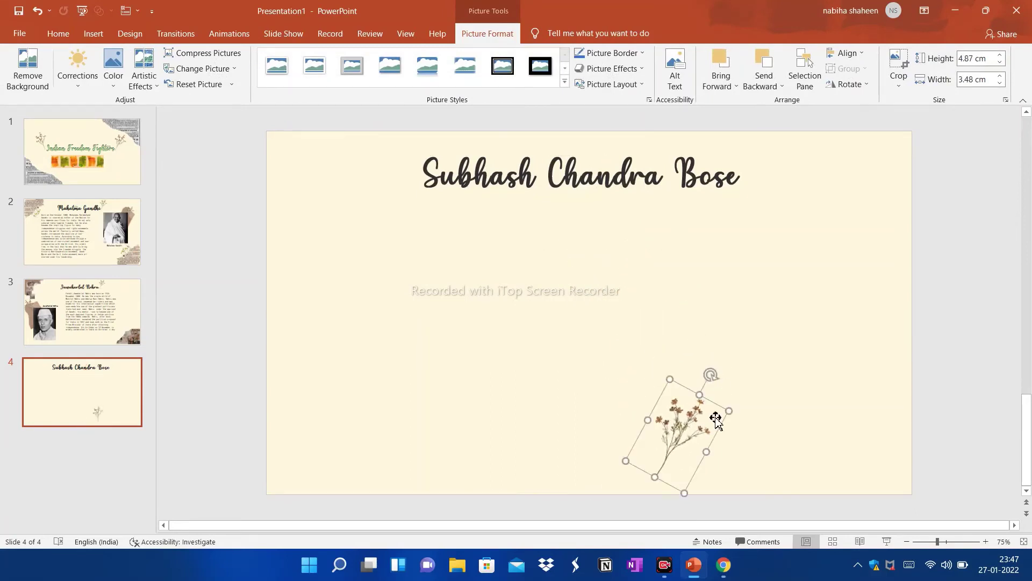
{"action": "left_click_drag", "start_coordinate": [680, 431], "coordinate": [764, 176]}
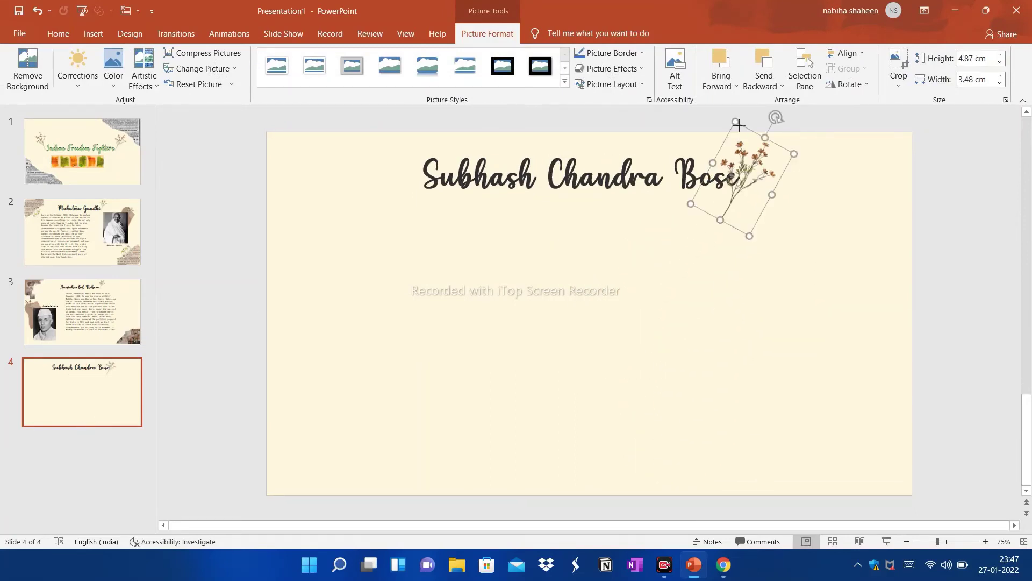
{"action": "left_click_drag", "start_coordinate": [739, 125], "coordinate": [740, 158]}
{"action": "left_click_drag", "start_coordinate": [776, 189], "coordinate": [785, 158]}
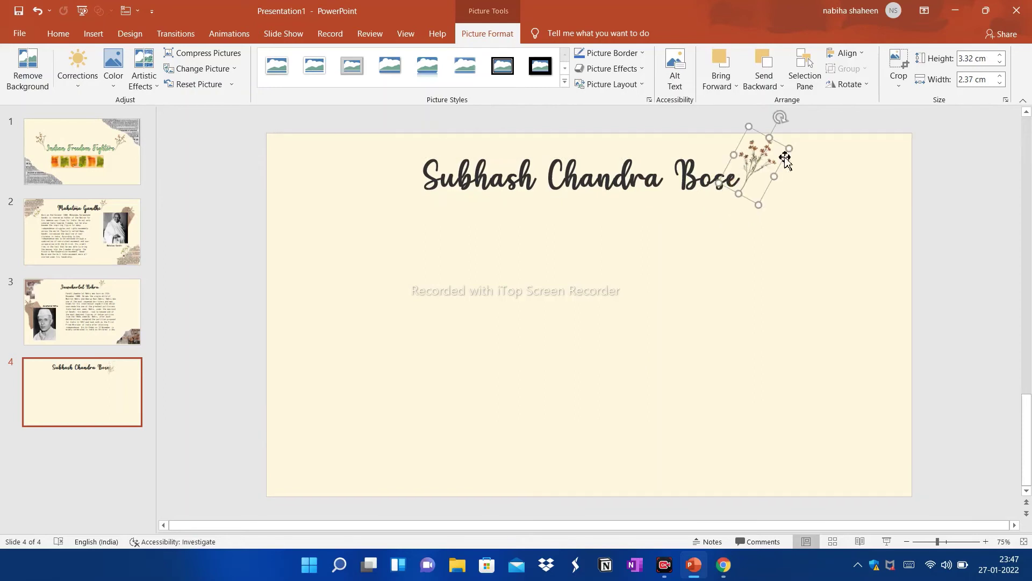
{"action": "left_click", "coordinate": [821, 171]}
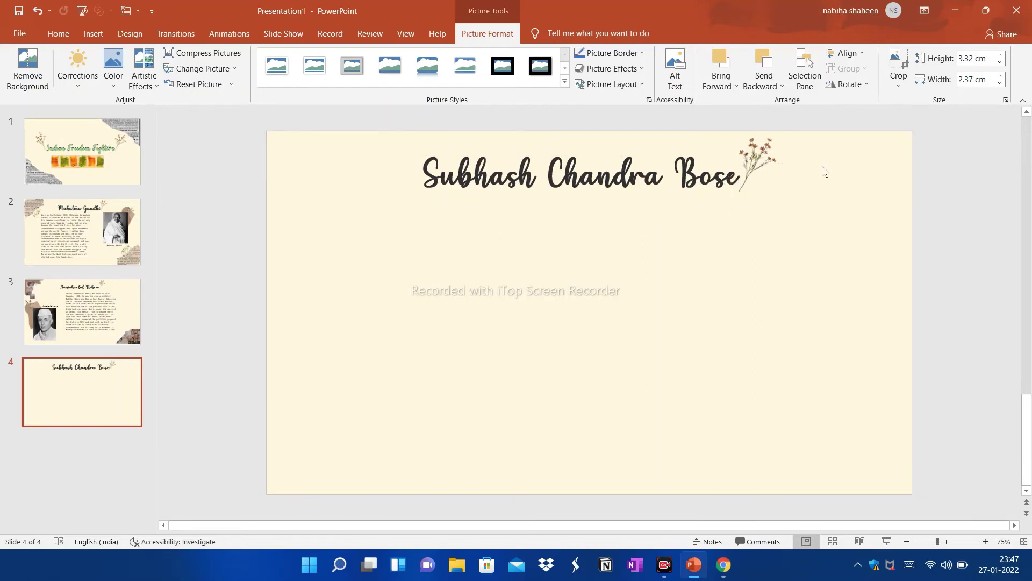
{"action": "left_click", "coordinate": [93, 36]}
- Insert the torn paper collage image onto slide 4
{"action": "left_click", "coordinate": [104, 81]}
{"action": "left_click", "coordinate": [107, 119]}
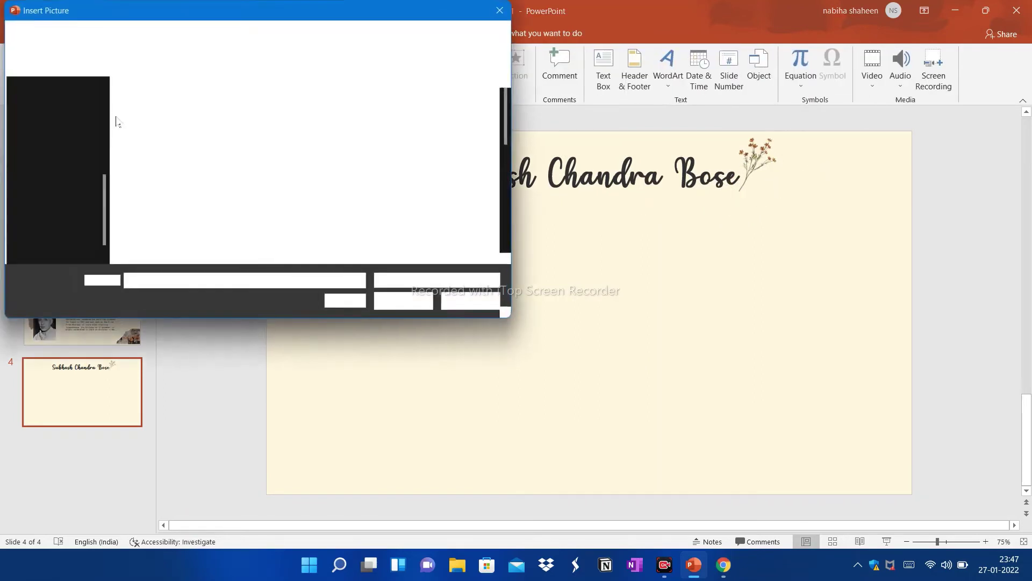
{"action": "scroll", "coordinate": [506, 208], "scroll_direction": "down", "scroll_amount": 2}
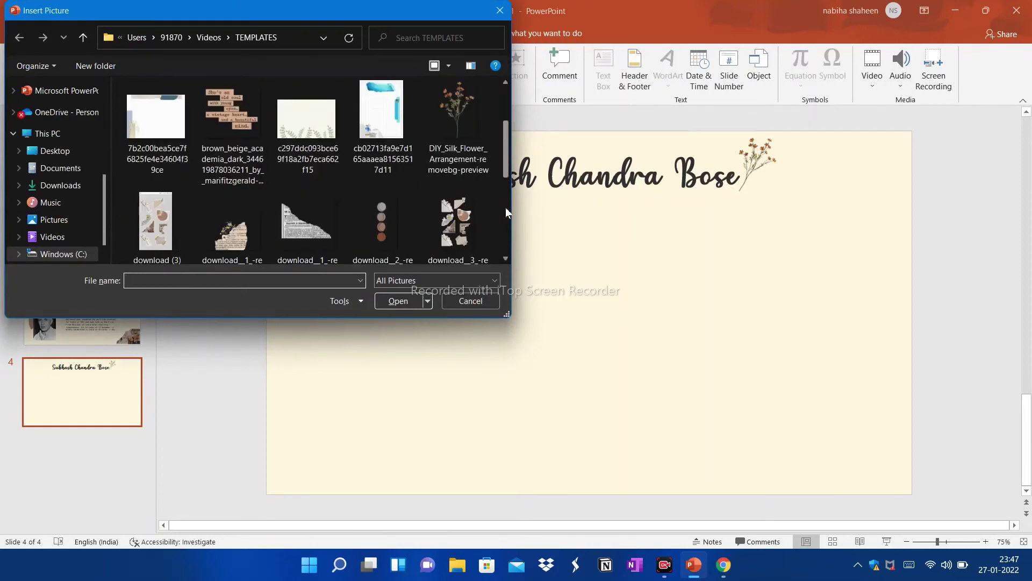
{"action": "scroll", "coordinate": [505, 207], "scroll_direction": "down", "scroll_amount": 2}
{"action": "left_click", "coordinate": [463, 144]}
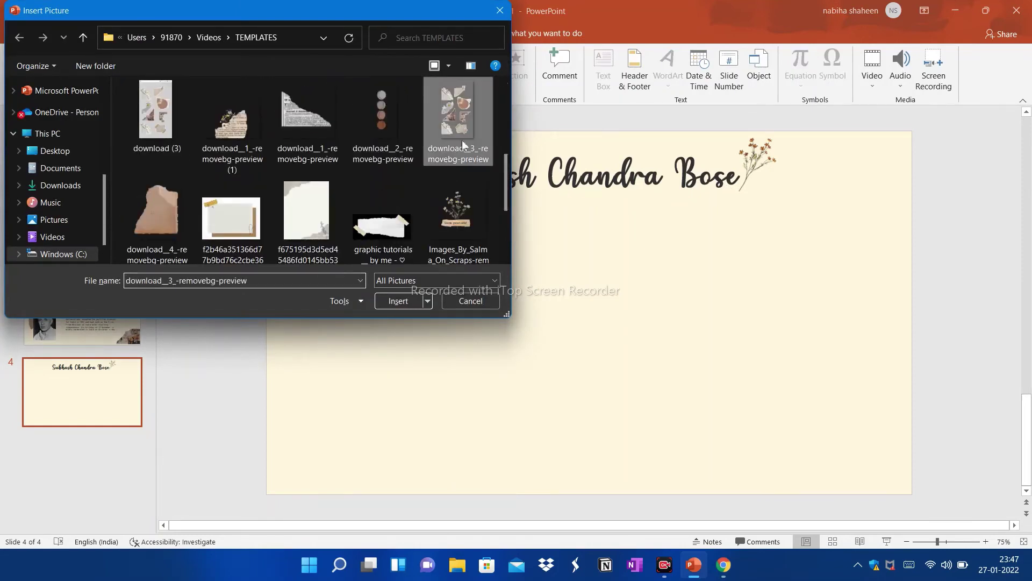
{"action": "left_click", "coordinate": [398, 300]}
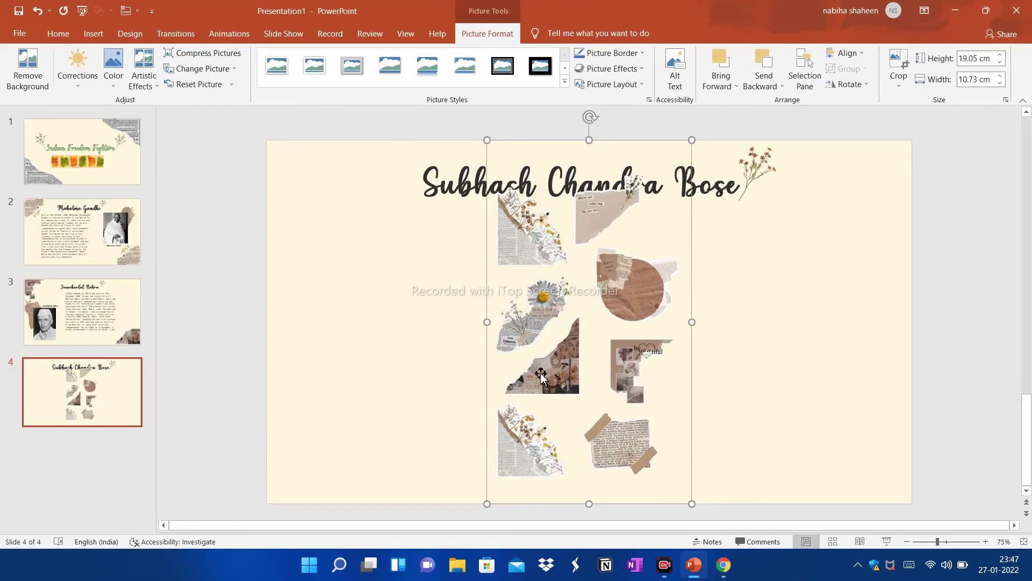
- Crop the collage down to a single torn-paper flower piece
{"action": "left_click", "coordinate": [898, 62]}
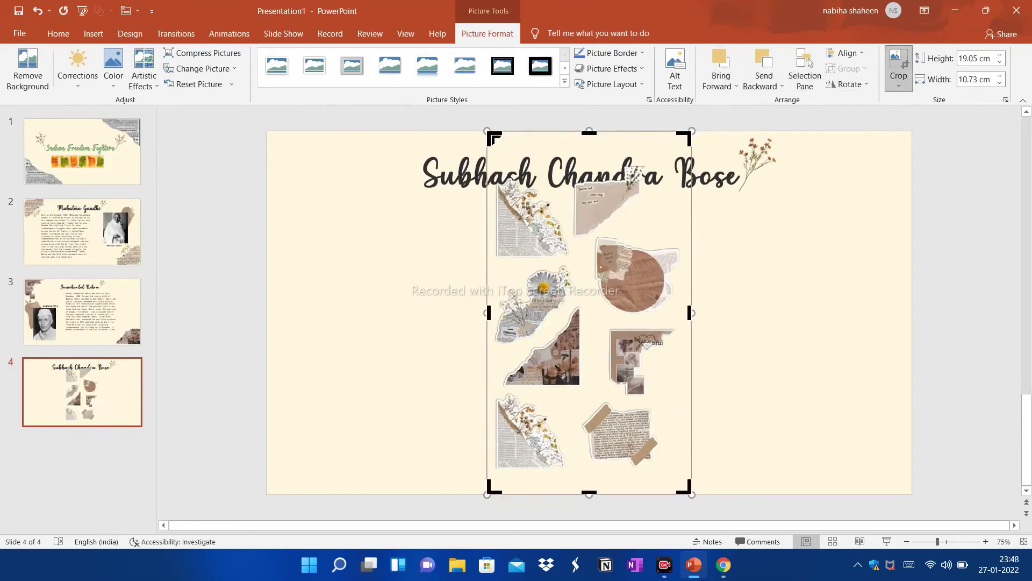
{"action": "left_click_drag", "start_coordinate": [490, 136], "coordinate": [483, 194]}
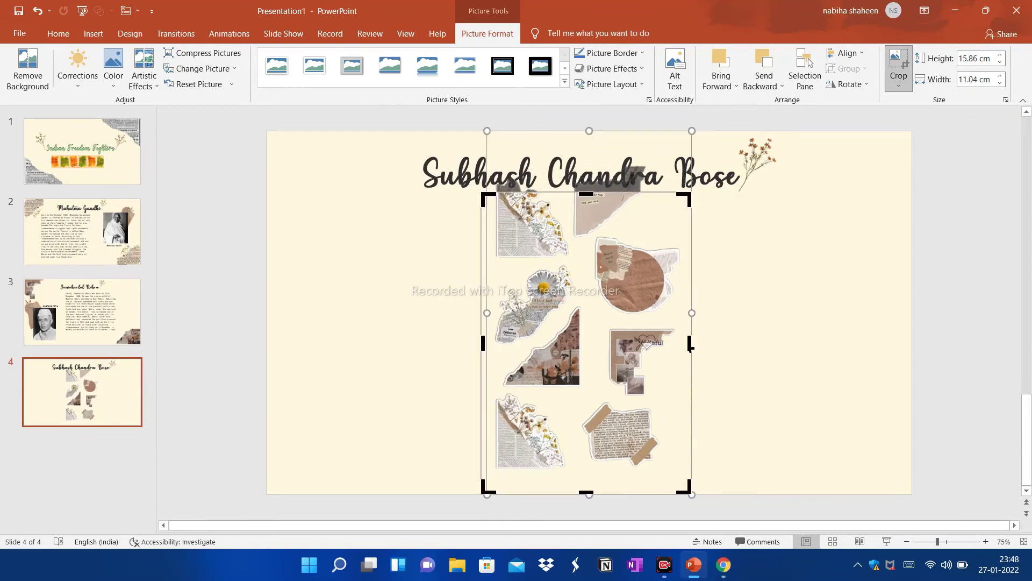
{"action": "left_click_drag", "start_coordinate": [691, 347], "coordinate": [594, 379]}
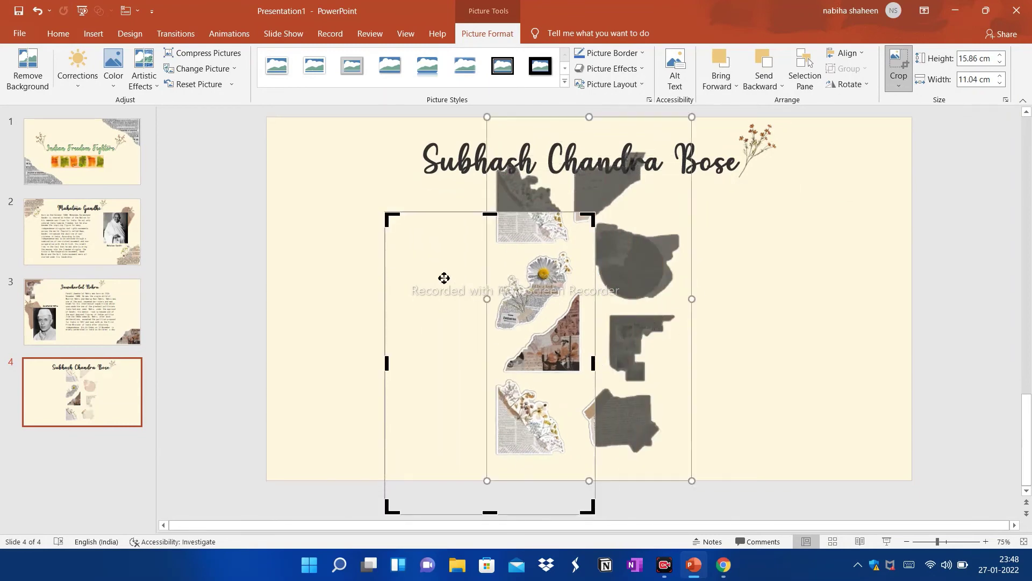
{"action": "left_click_drag", "start_coordinate": [392, 220], "coordinate": [491, 378]}
{"action": "left_click_drag", "start_coordinate": [596, 447], "coordinate": [564, 446]}
{"action": "left_click_drag", "start_coordinate": [491, 444], "coordinate": [495, 447]}
{"action": "left_click_drag", "start_coordinate": [531, 515], "coordinate": [540, 458]}
{"action": "left_click", "coordinate": [873, 324]}
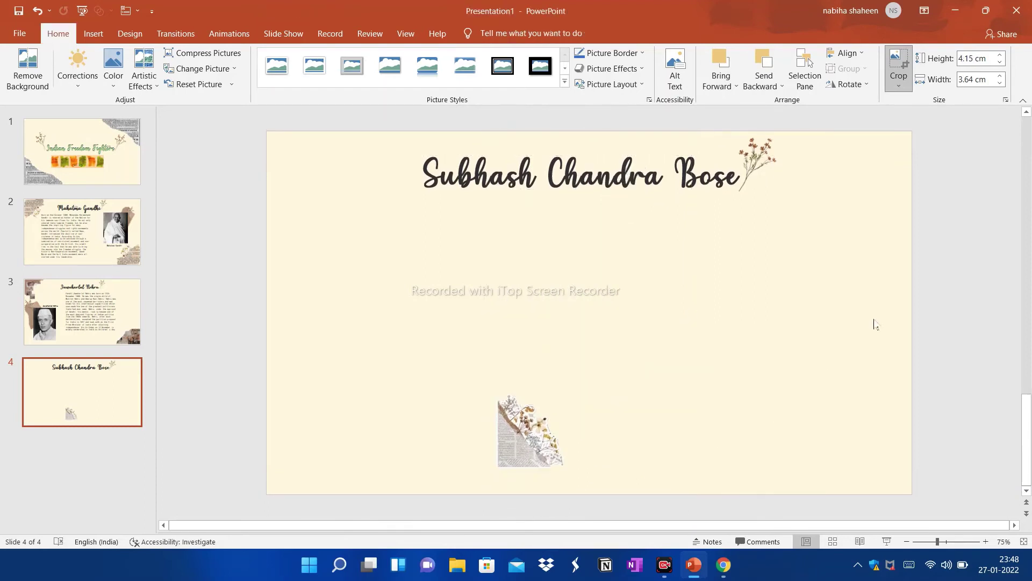
- Enlarge the piece to about 6.79 x 5.96 cm and set it in the bottom-left corner
{"action": "left_click", "coordinate": [505, 400]}
{"action": "left_click_drag", "start_coordinate": [495, 391], "coordinate": [449, 341]}
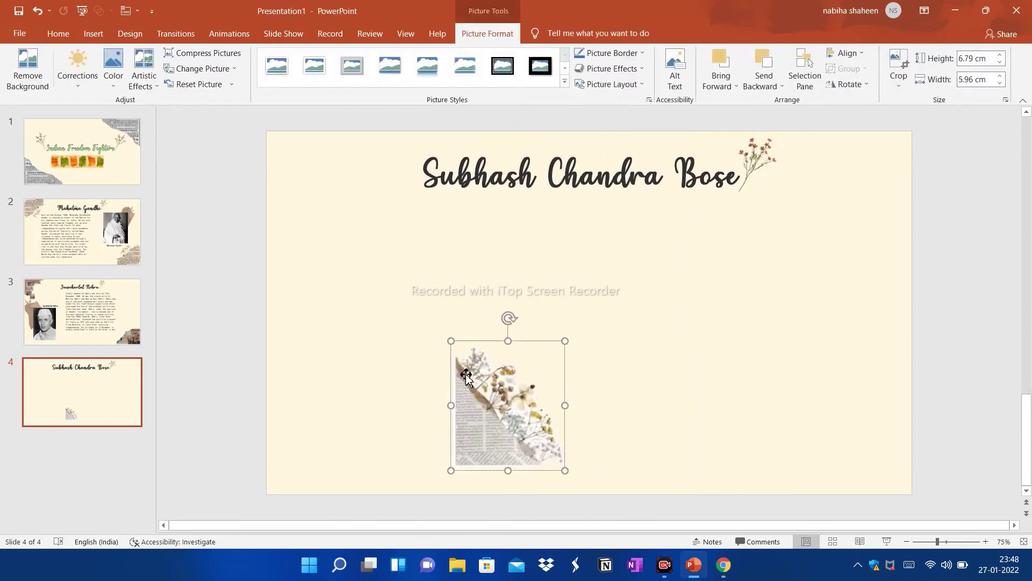
{"action": "left_click_drag", "start_coordinate": [500, 414], "coordinate": [321, 453]}
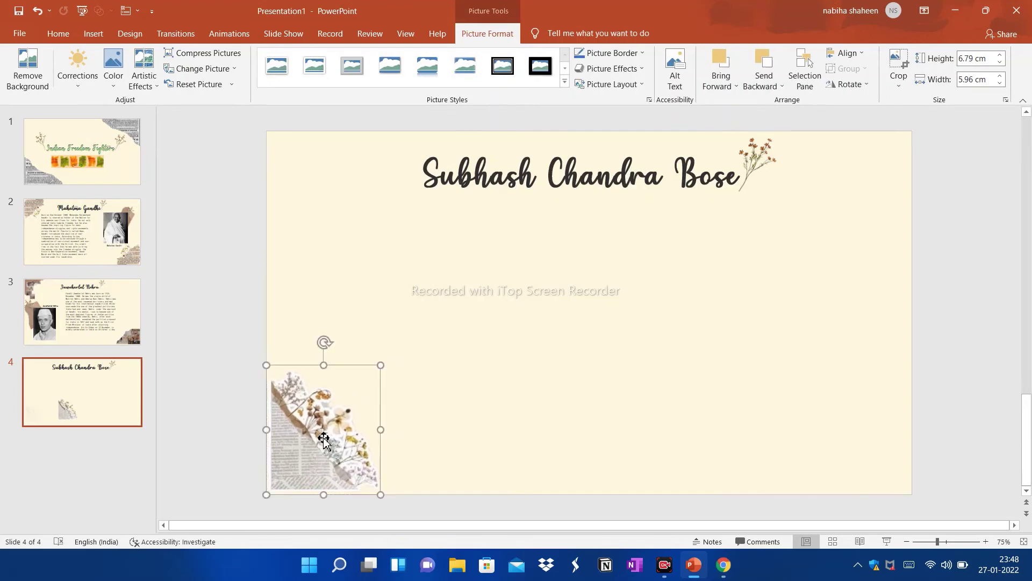
{"action": "left_click", "coordinate": [382, 343]}
- Insert the 'dream a little dream of me' removebg-preview image onto slide 4
{"action": "left_click", "coordinate": [92, 33]}
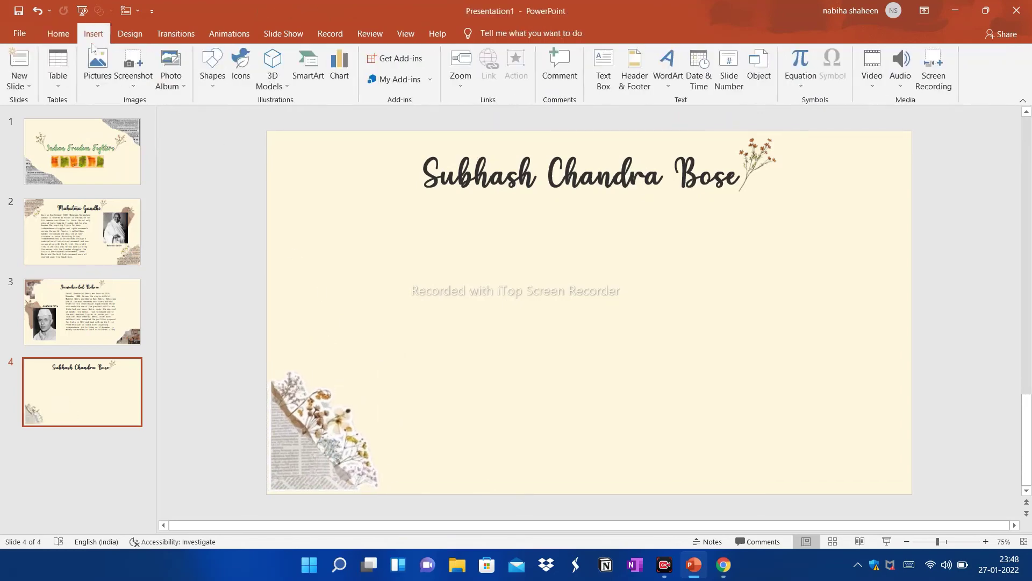
{"action": "left_click", "coordinate": [97, 67]}
{"action": "left_click", "coordinate": [110, 122]}
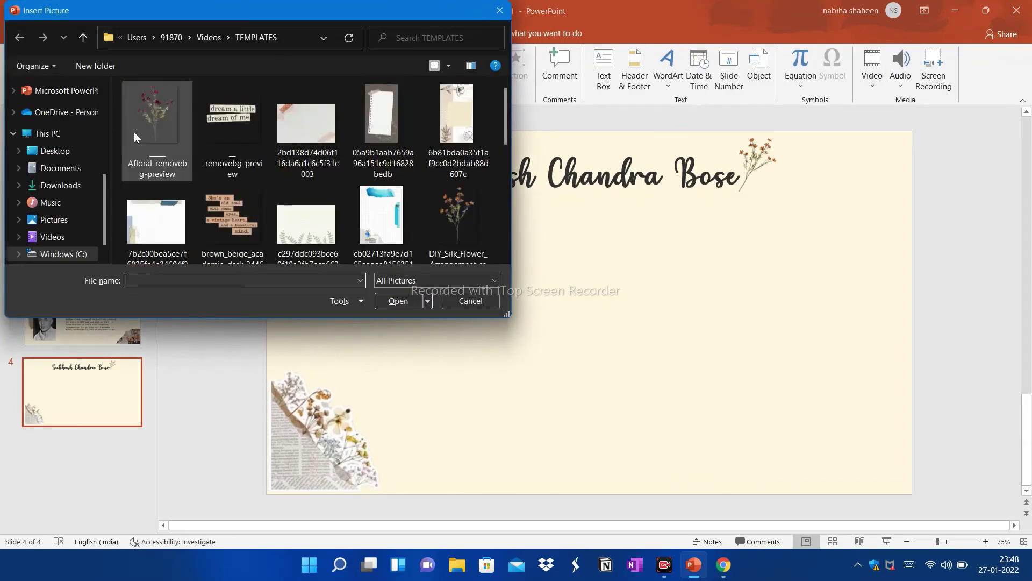
{"action": "scroll", "coordinate": [502, 197], "scroll_direction": "down", "scroll_amount": 1}
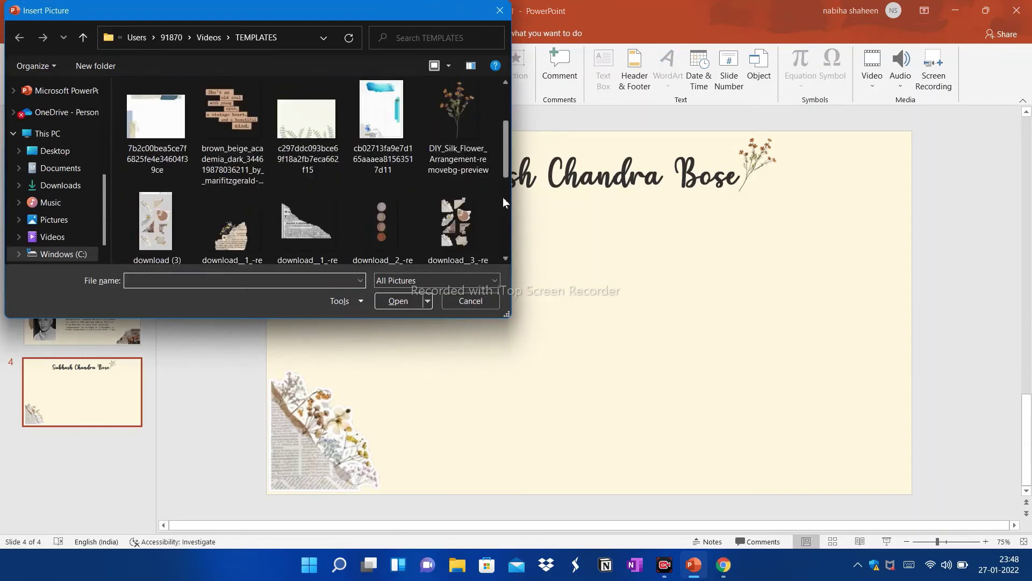
{"action": "scroll", "coordinate": [503, 198], "scroll_direction": "down", "scroll_amount": 1}
{"action": "scroll", "coordinate": [502, 224], "scroll_direction": "down", "scroll_amount": 1}
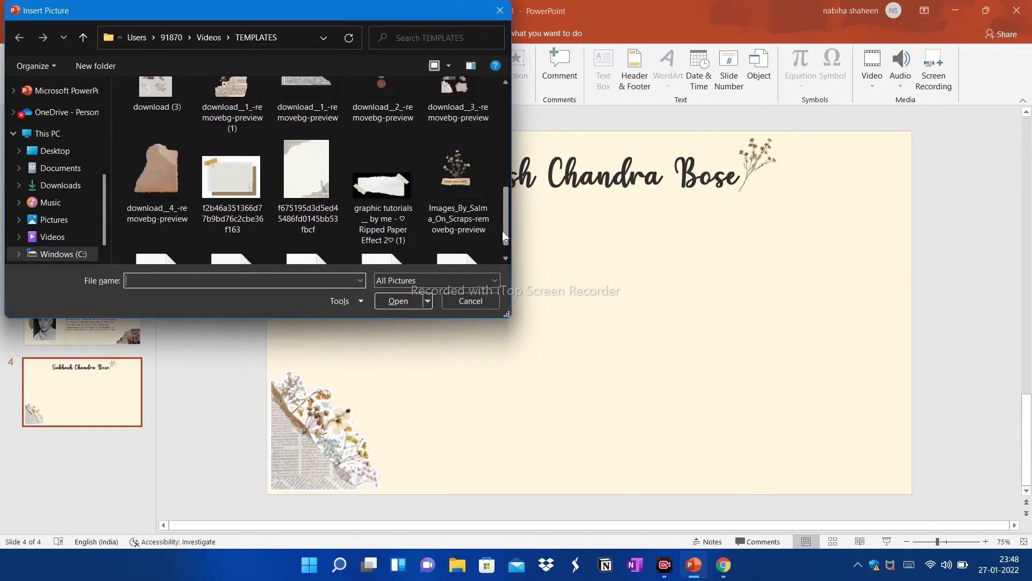
{"action": "scroll", "coordinate": [506, 173], "scroll_direction": "up", "scroll_amount": 1}
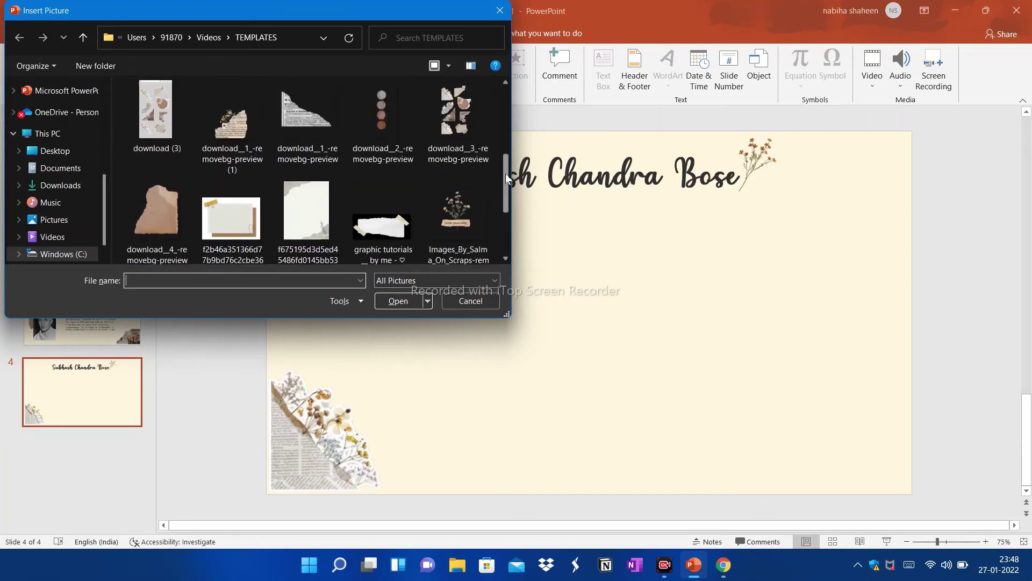
{"action": "scroll", "coordinate": [507, 151], "scroll_direction": "up", "scroll_amount": 1}
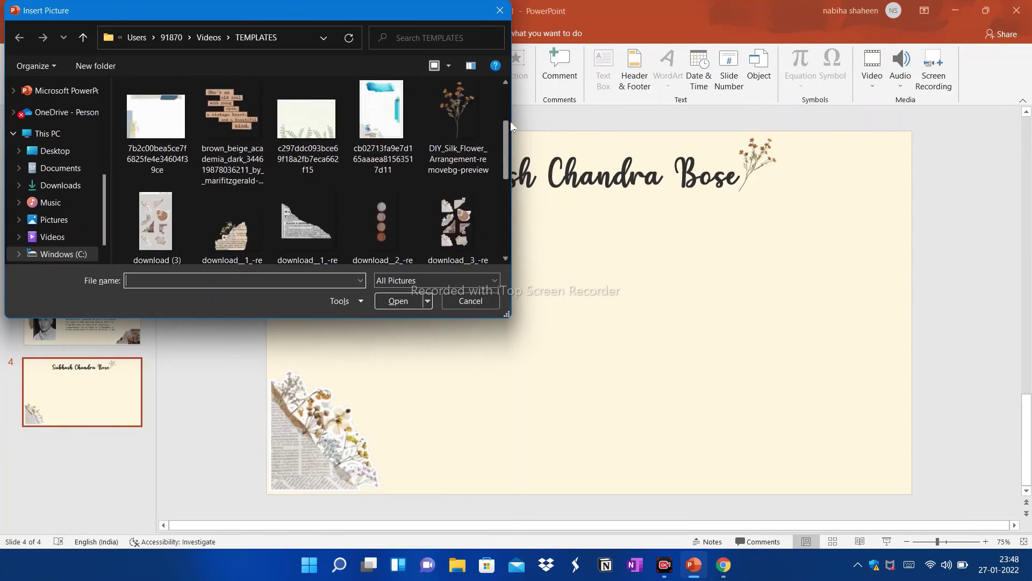
{"action": "scroll", "coordinate": [511, 122], "scroll_direction": "up", "scroll_amount": 1}
{"action": "left_click", "coordinate": [243, 141]}
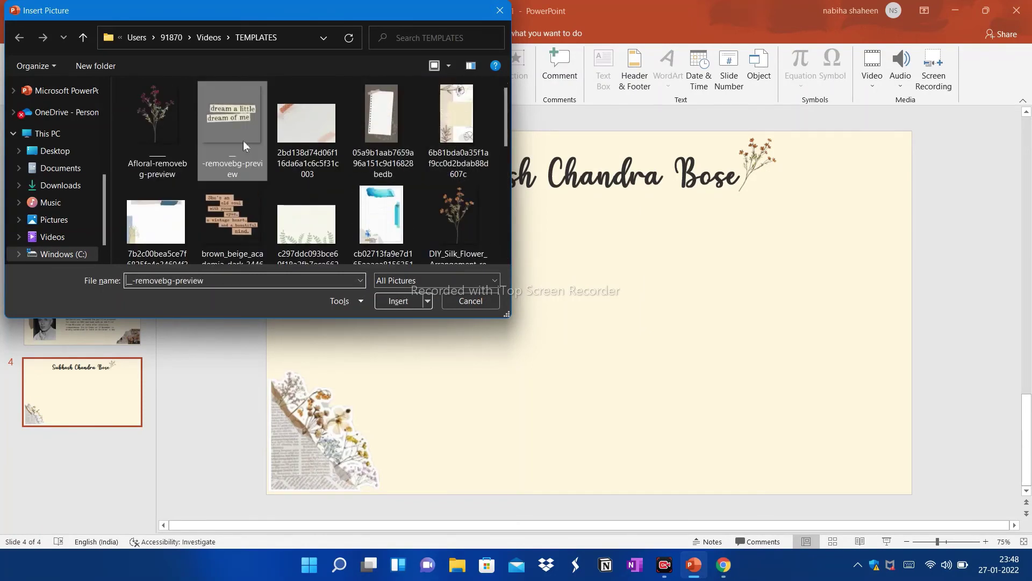
{"action": "left_click", "coordinate": [398, 301]}
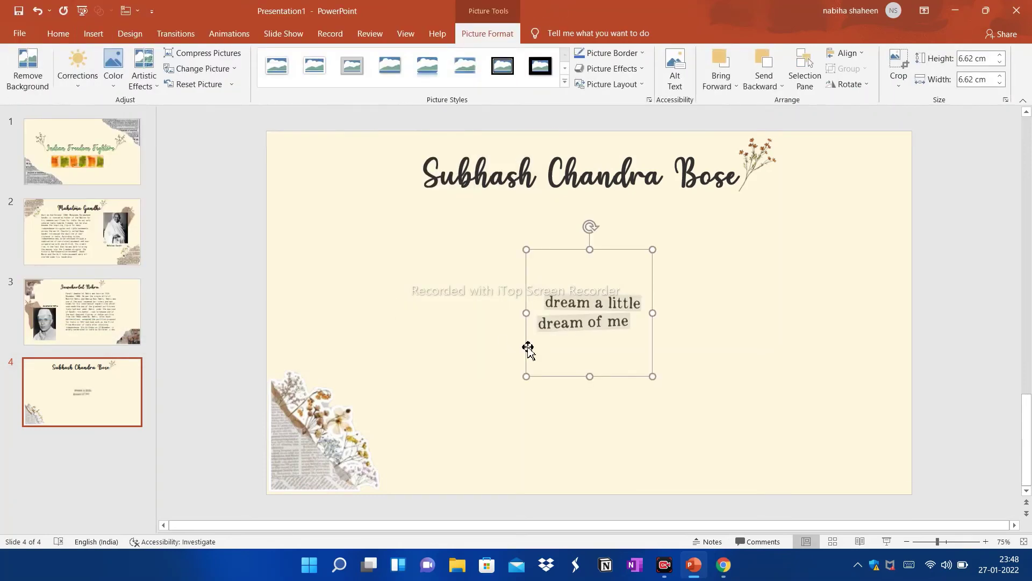
- Shrink the text picture to 3.67 cm and place it in the top-left corner
{"action": "mouse_move", "coordinate": [587, 338]}
{"action": "left_mouse_down"}
{"action": "mouse_move", "coordinate": [858, 490]}
{"action": "mouse_move", "coordinate": [845, 492]}
{"action": "mouse_move", "coordinate": [341, 190]}
{"action": "mouse_move", "coordinate": [338, 152]}
{"action": "left_mouse_up"}
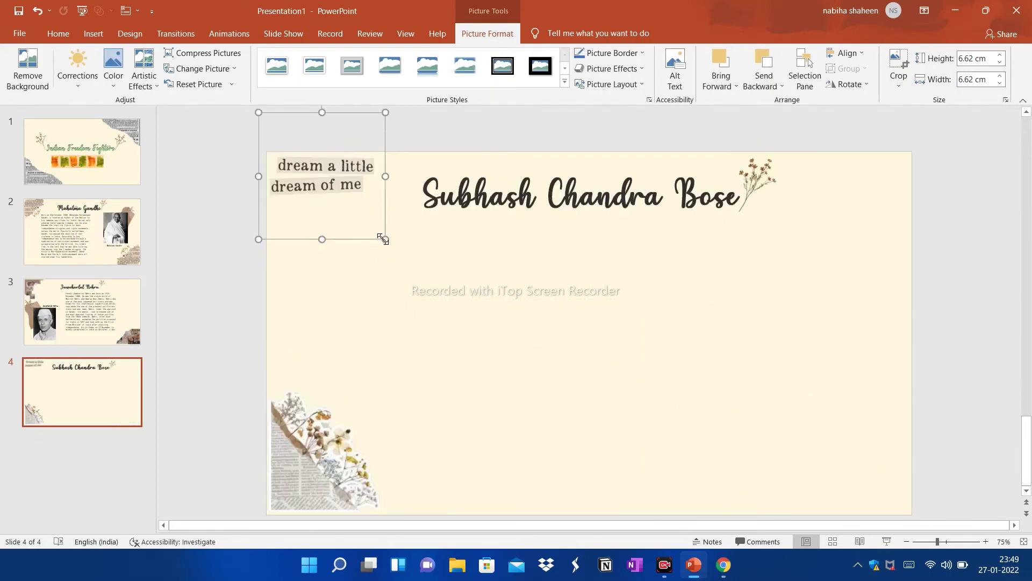
{"action": "left_click_drag", "start_coordinate": [385, 239], "coordinate": [354, 223]}
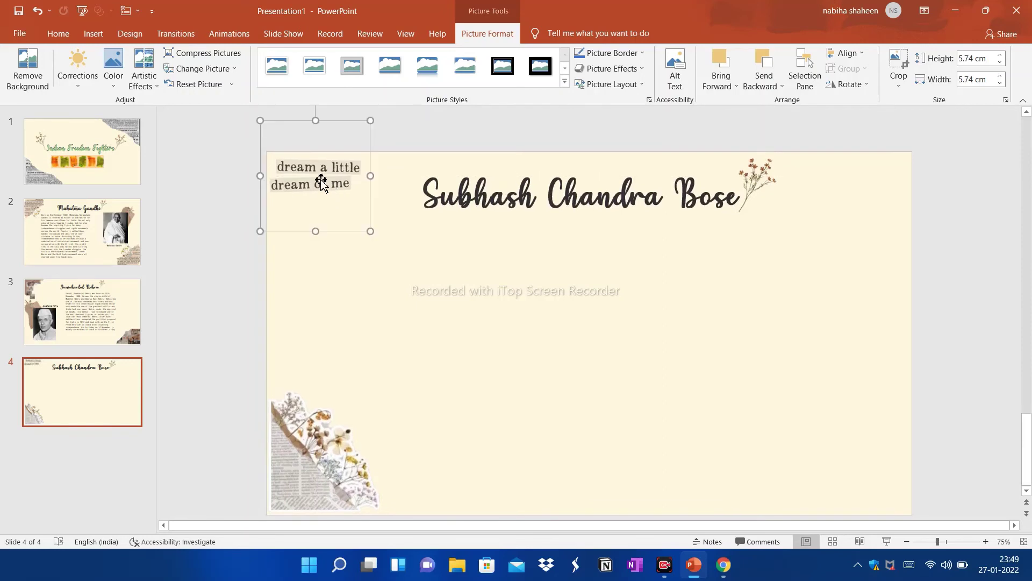
{"action": "left_click_drag", "start_coordinate": [259, 121], "coordinate": [293, 154]}
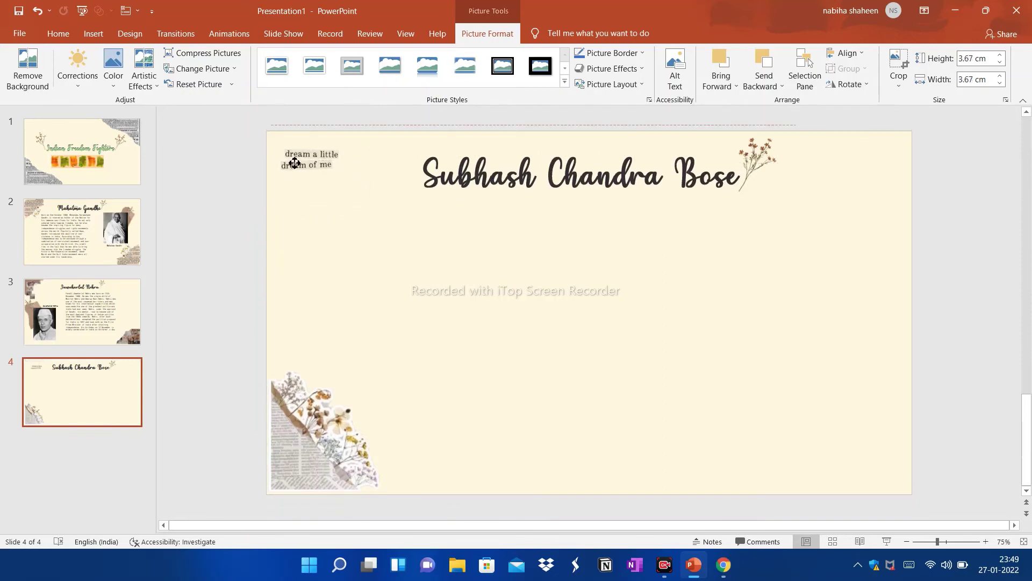
{"action": "left_click", "coordinate": [985, 324]}
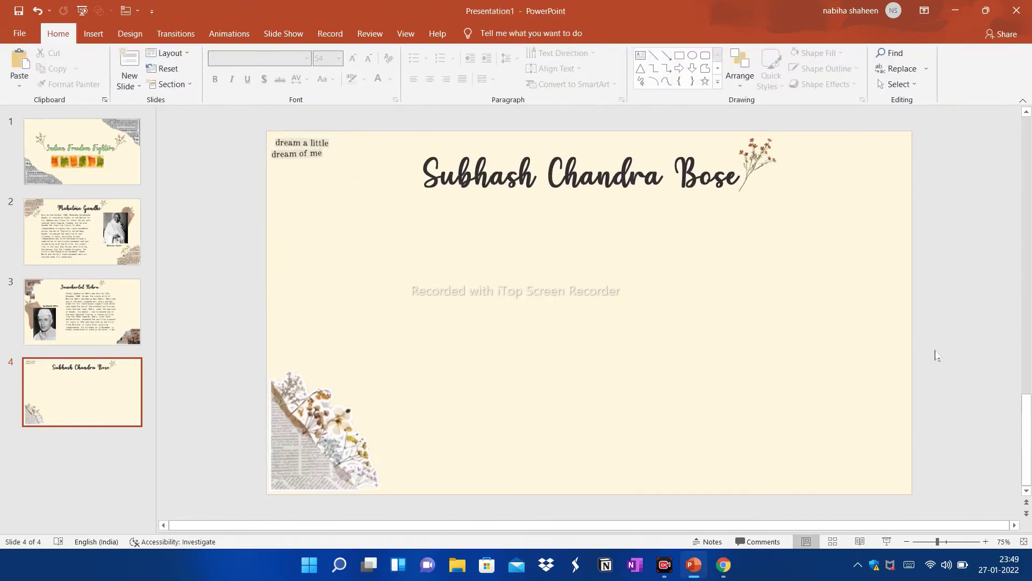
- Insert the Subhash-Chandra-Bose-450x600 portrait from the Downloads folder
{"action": "left_click", "coordinate": [93, 34]}
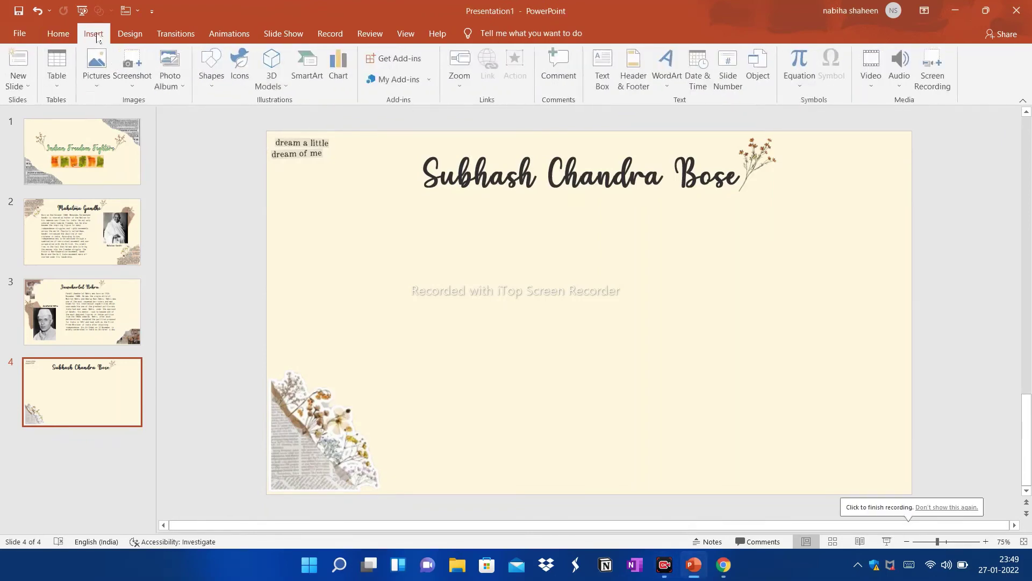
{"action": "left_click", "coordinate": [98, 67]}
{"action": "left_click", "coordinate": [120, 121]}
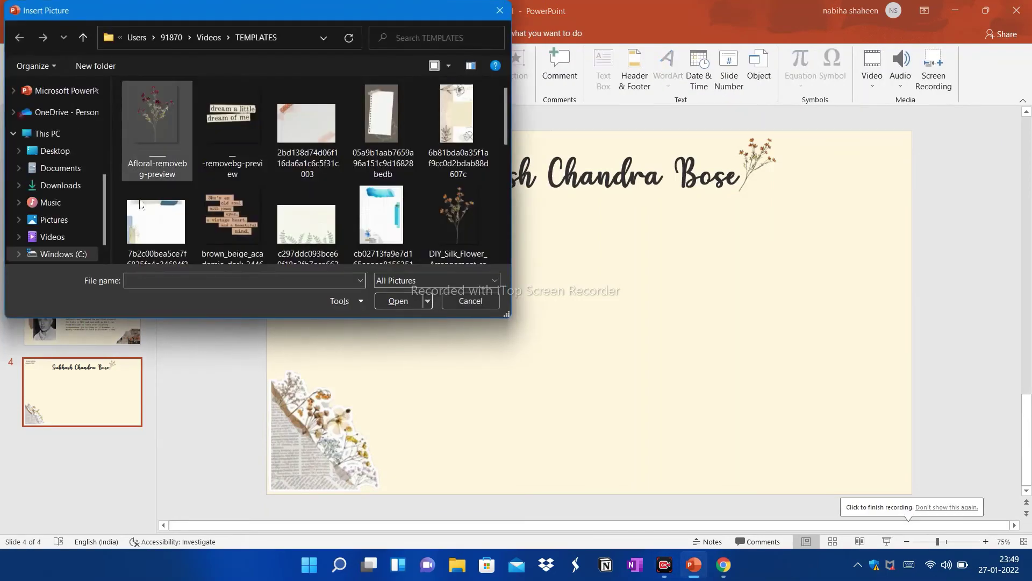
{"action": "scroll", "coordinate": [504, 198], "scroll_direction": "down", "scroll_amount": 5}
{"action": "scroll", "coordinate": [506, 223], "scroll_direction": "down", "scroll_amount": 5}
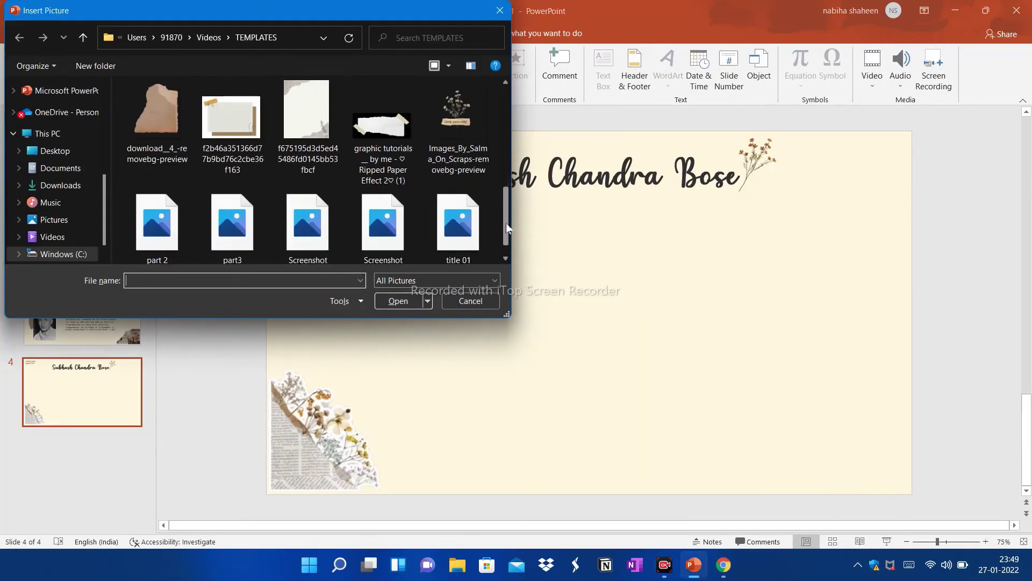
{"action": "left_click", "coordinate": [78, 185]}
{"action": "left_click", "coordinate": [210, 127]}
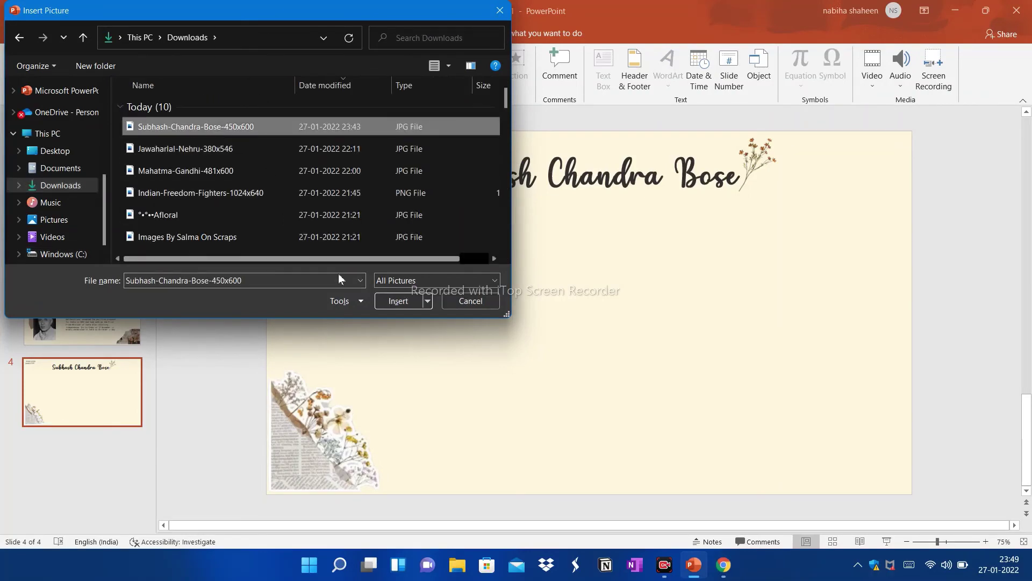
{"action": "left_click", "coordinate": [395, 301]}
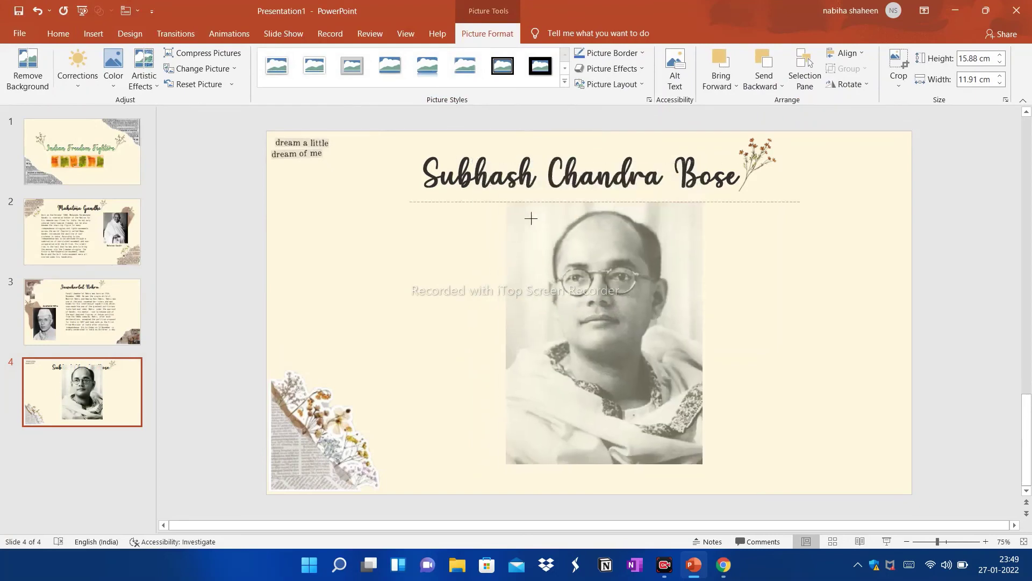
- Shrink the portrait to 10.01 x 7.51 cm and move it to the slide's right side
{"action": "left_click_drag", "start_coordinate": [478, 165], "coordinate": [560, 272]}
{"action": "left_click_drag", "start_coordinate": [639, 373], "coordinate": [802, 333]}
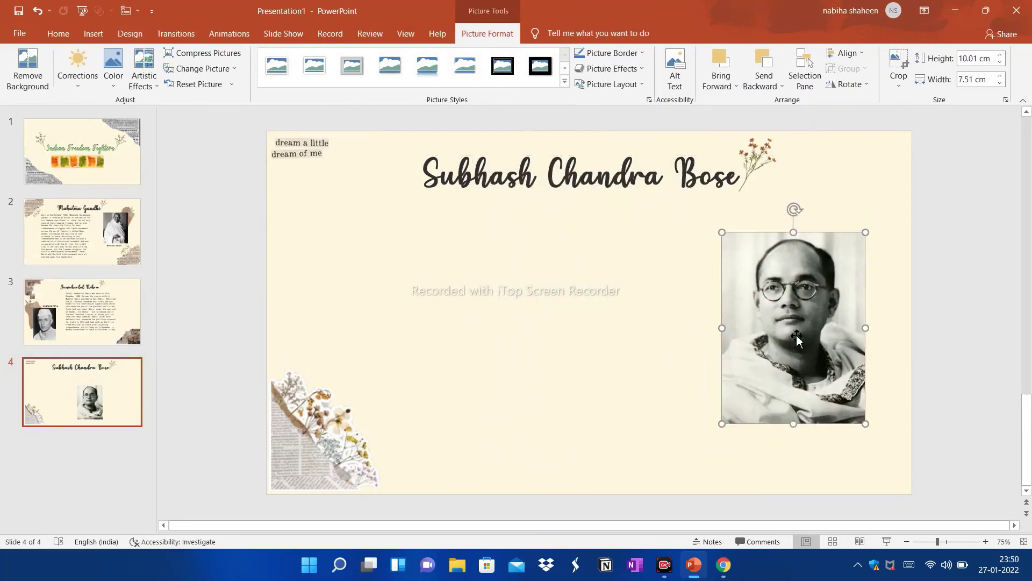
{"action": "left_click", "coordinate": [946, 376]}
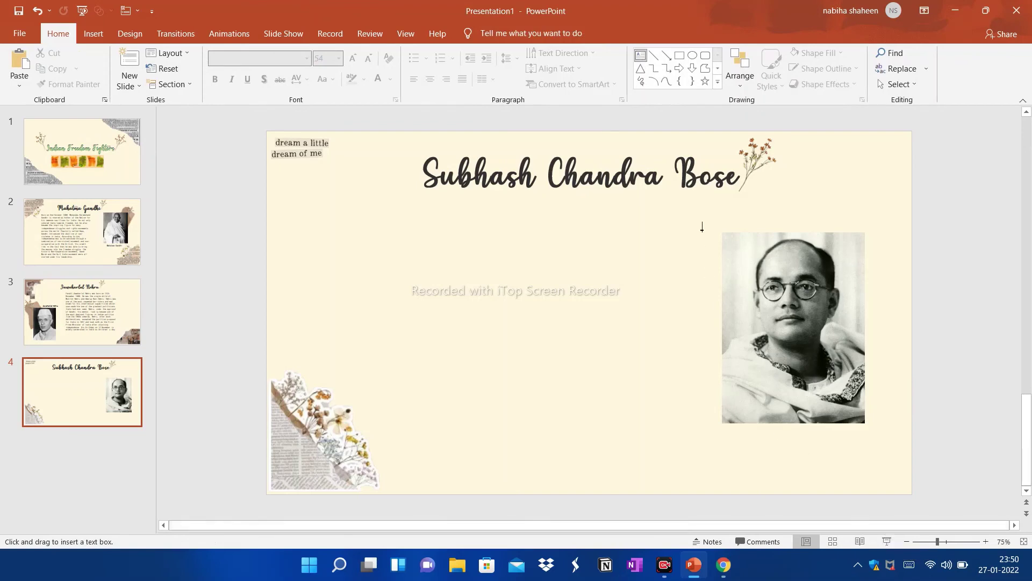
- Paste the Bose biography into a new text box and set it in MS Gothic
{"action": "left_click_drag", "start_coordinate": [346, 241], "coordinate": [393, 290]}
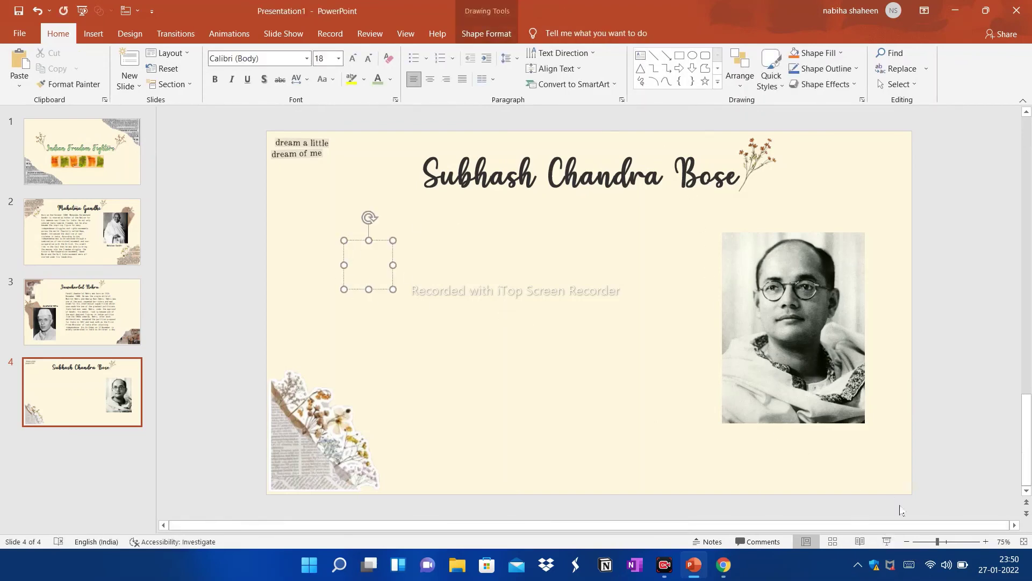
{"action": "type", "text": "One of the greatest Indian freedom fighters that history witnessed was none other than Subhas Chandra Bose. He was born on 23rd January 1897. He was a radical nationalist and his ultimate patriotism carved a hero out of him. Bose belonged to the extremist section of the Indian freedom fighters. He was the leader of a radical youth wing of Congress from the early years of the 1920s till the end of 1930. Bose disagreed with the ideals of non-violence promoted by Gandhi, instead of believing that only armed revolt could oust the British from India. The founder of the Forward Bloc, he escaped the eyes of the British to ultimately reach Germany during the second world war. He raised the Indian National Army (INA) and with Japanese help, was able to free a portion of Indian territory from the British in Manipur, but was ultimately defeated due to Japanese surrender to the British. Although he is believed to have died in a plane crash in 1945, his death remains shrouded in mystery to date."}
{"action": "mouse_move", "coordinate": [371, 219]}
{"action": "left_mouse_down"}
{"action": "mouse_move", "coordinate": [656, 378]}
{"action": "mouse_move", "coordinate": [646, 474]}
{"action": "left_mouse_up"}
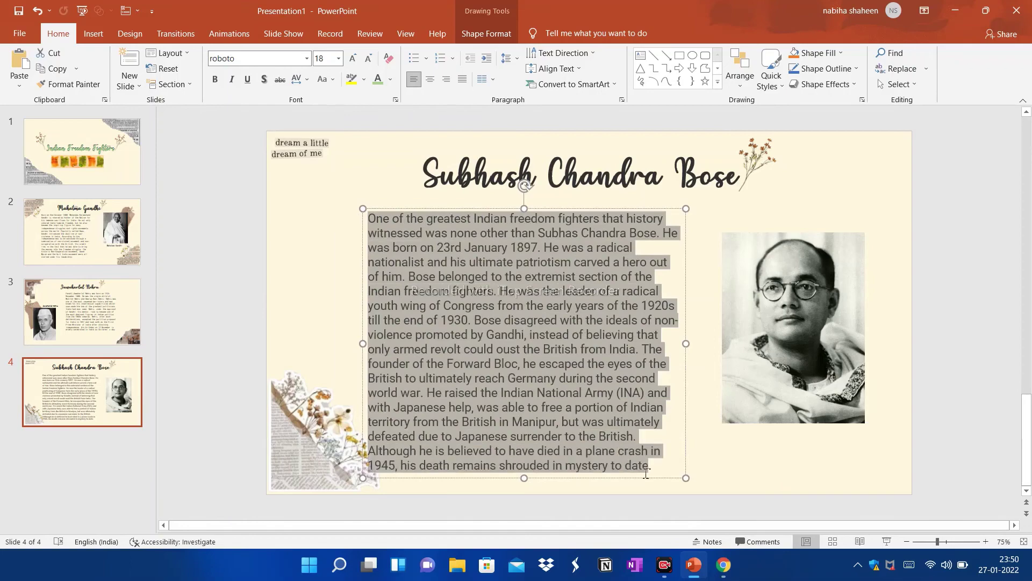
{"action": "left_click", "coordinate": [306, 58]}
{"action": "scroll", "coordinate": [393, 86], "scroll_direction": "up", "scroll_amount": 6}
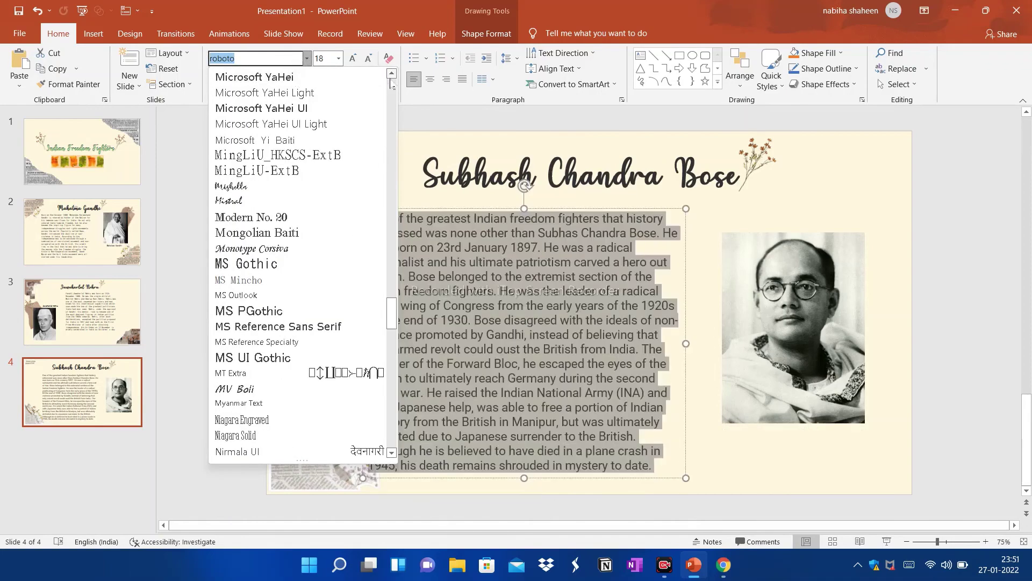
{"action": "scroll", "coordinate": [392, 85], "scroll_direction": "up", "scroll_amount": 10}
{"action": "scroll", "coordinate": [392, 85], "scroll_direction": "up", "scroll_amount": 10}
{"action": "scroll", "coordinate": [392, 85], "scroll_direction": "up", "scroll_amount": 10}
{"action": "scroll", "coordinate": [392, 85], "scroll_direction": "up", "scroll_amount": 10}
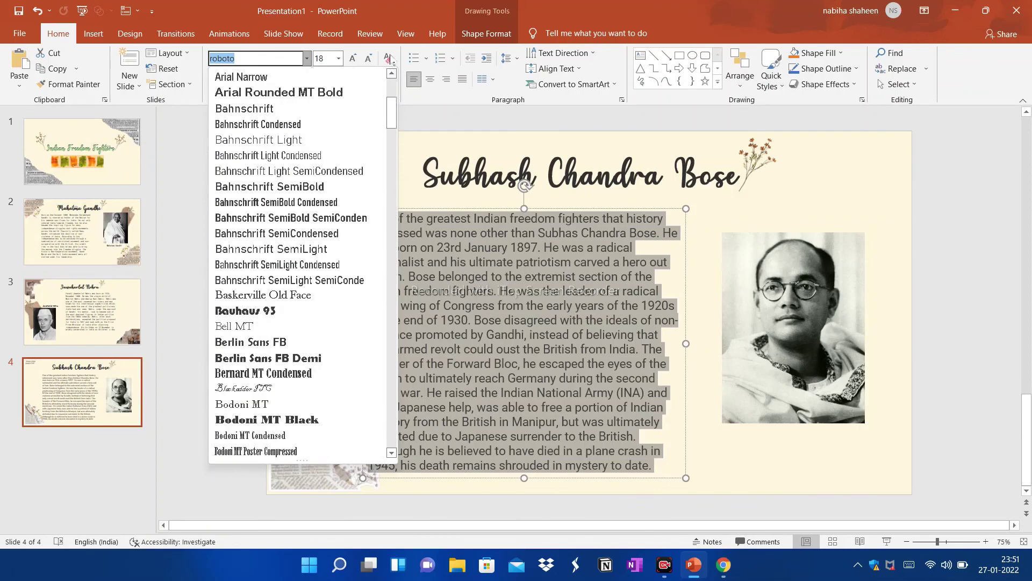
{"action": "scroll", "coordinate": [392, 81], "scroll_direction": "up", "scroll_amount": 5}
{"action": "left_click", "coordinate": [237, 131]}
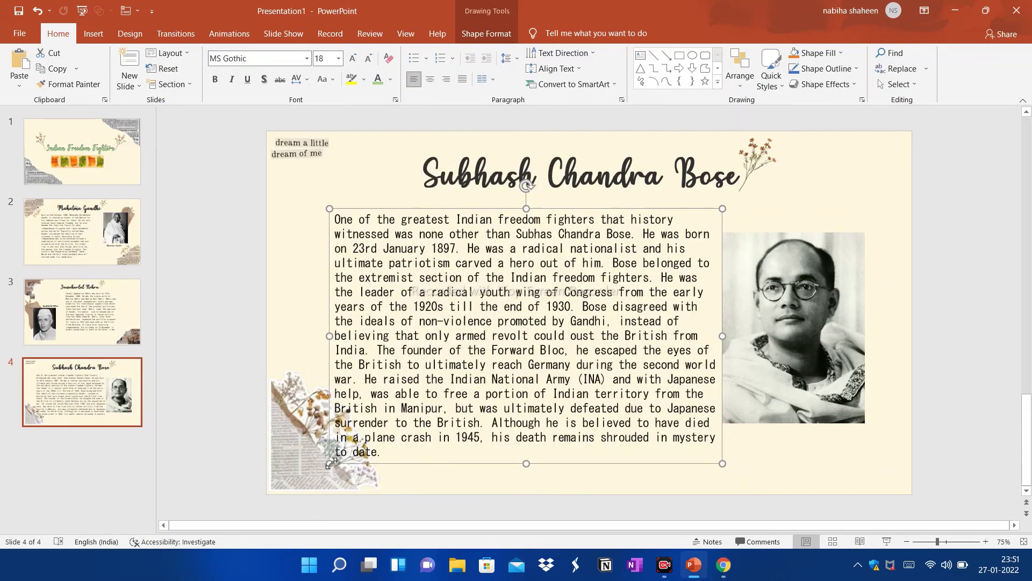
- Narrow the biography box into a column under the title, beside the portrait
{"action": "left_click_drag", "start_coordinate": [329, 463], "coordinate": [380, 465]}
{"action": "mouse_move", "coordinate": [545, 510]}
{"action": "left_mouse_down"}
{"action": "mouse_move", "coordinate": [384, 215]}
{"action": "mouse_move", "coordinate": [394, 225]}
{"action": "left_mouse_up"}
{"action": "left_click_drag", "start_coordinate": [489, 337], "coordinate": [449, 323]}
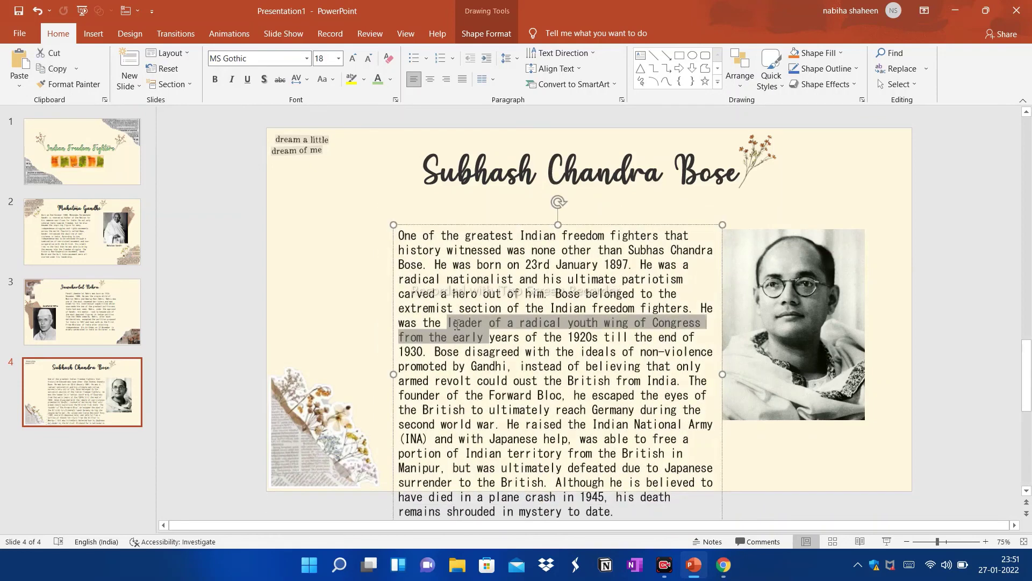
{"action": "mouse_move", "coordinate": [399, 433]}
{"action": "left_mouse_down"}
{"action": "mouse_move", "coordinate": [383, 393]}
{"action": "mouse_move", "coordinate": [379, 402]}
{"action": "left_mouse_up"}
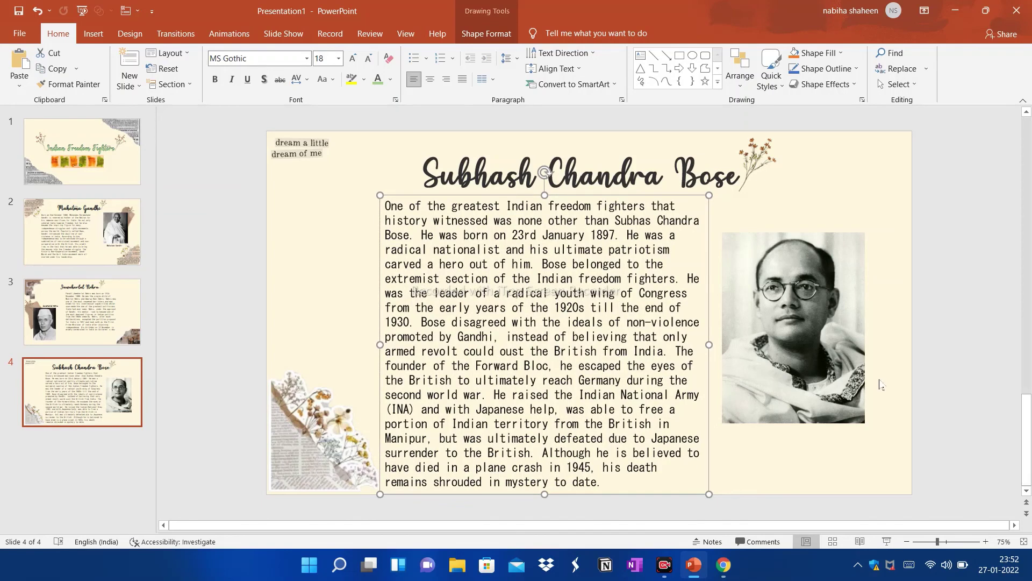
{"action": "left_click", "coordinate": [880, 384]}
- Insert the torn-paper image from the Videos > TEMPLATES folder
{"action": "left_click", "coordinate": [93, 34]}
{"action": "left_click", "coordinate": [106, 74]}
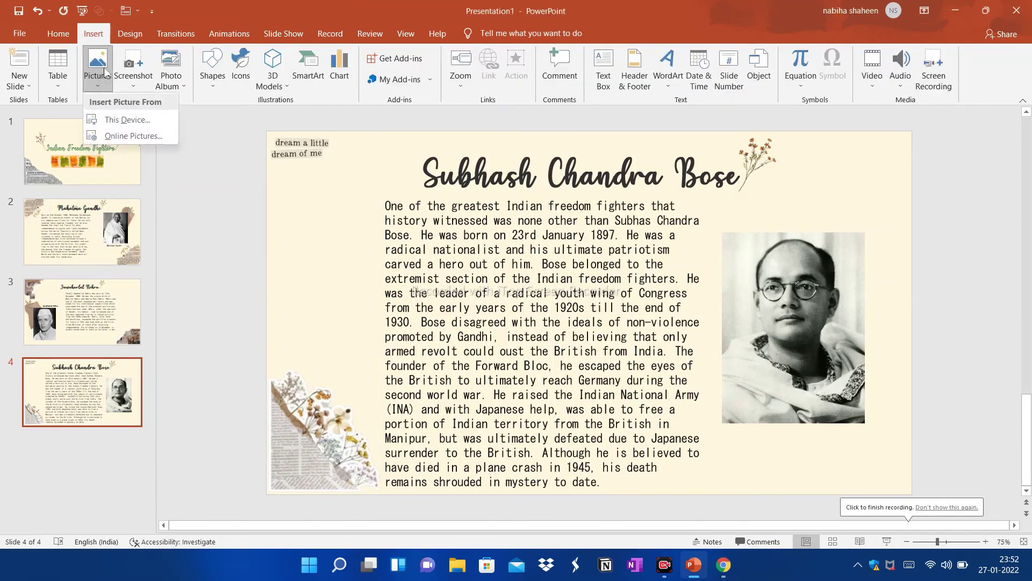
{"action": "left_click", "coordinate": [127, 120]}
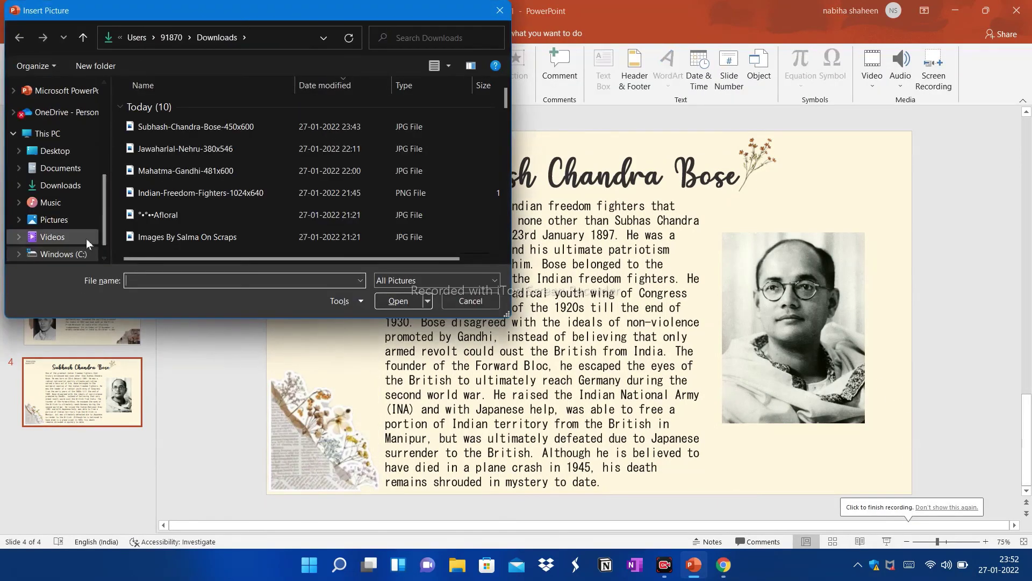
{"action": "left_click", "coordinate": [87, 238]}
{"action": "left_click", "coordinate": [246, 211]}
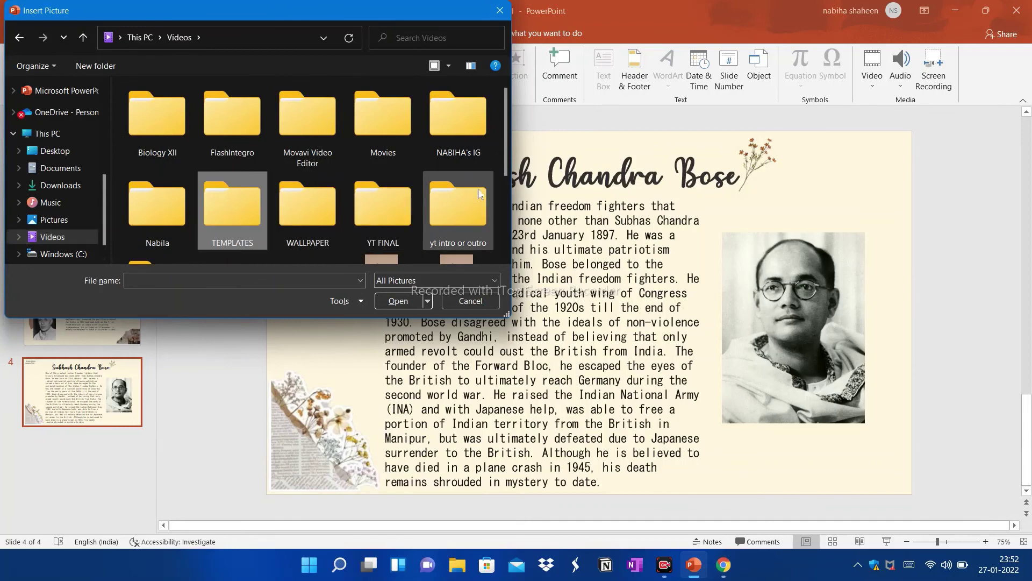
{"action": "double_click", "coordinate": [234, 213]}
{"action": "scroll", "coordinate": [504, 200], "scroll_direction": "down", "scroll_amount": 3}
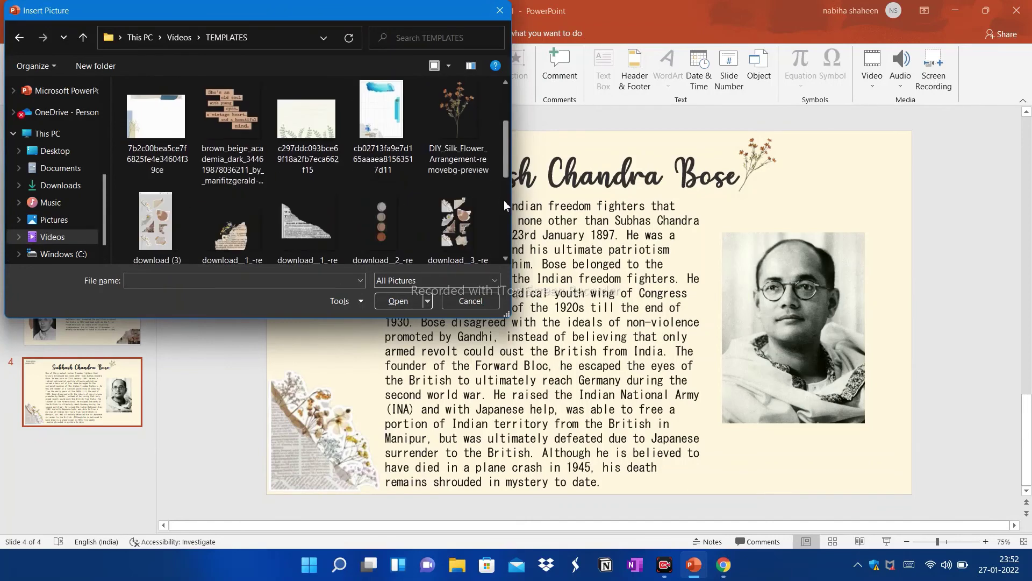
{"action": "scroll", "coordinate": [504, 200], "scroll_direction": "down", "scroll_amount": 2}
{"action": "left_click", "coordinate": [159, 215]}
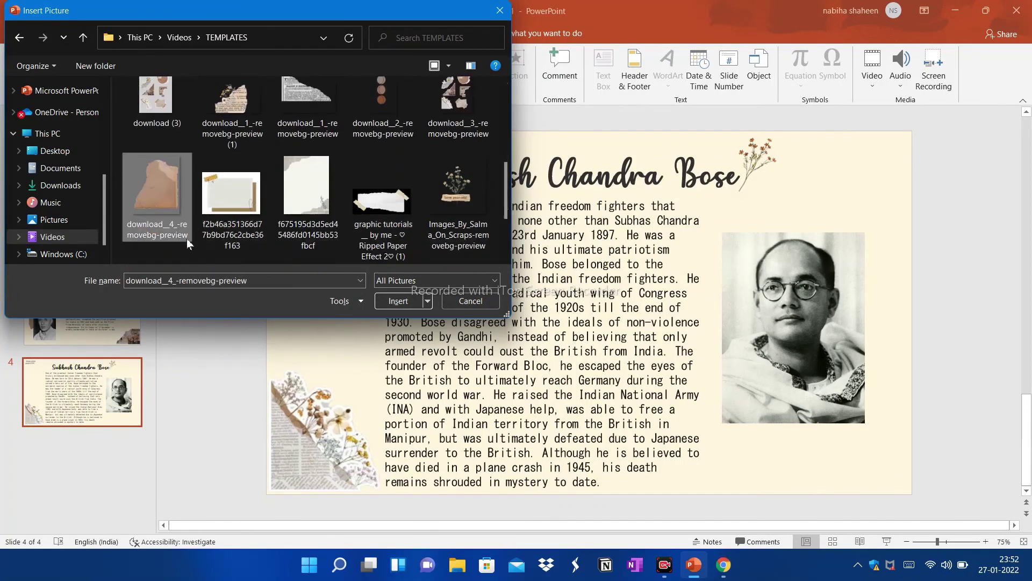
{"action": "left_click", "coordinate": [409, 301]}
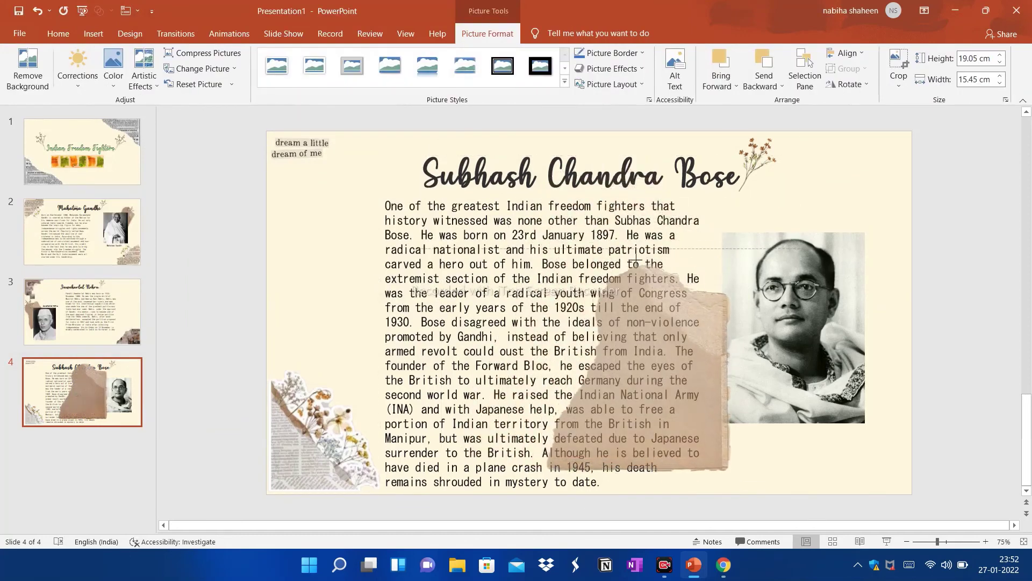
- Shrink the torn paper to about 7.82 x 6.34 cm and tilt it over the portrait's top-right
{"action": "left_click_drag", "start_coordinate": [439, 141], "coordinate": [574, 293]}
{"action": "left_click_drag", "start_coordinate": [714, 326], "coordinate": [795, 278]}
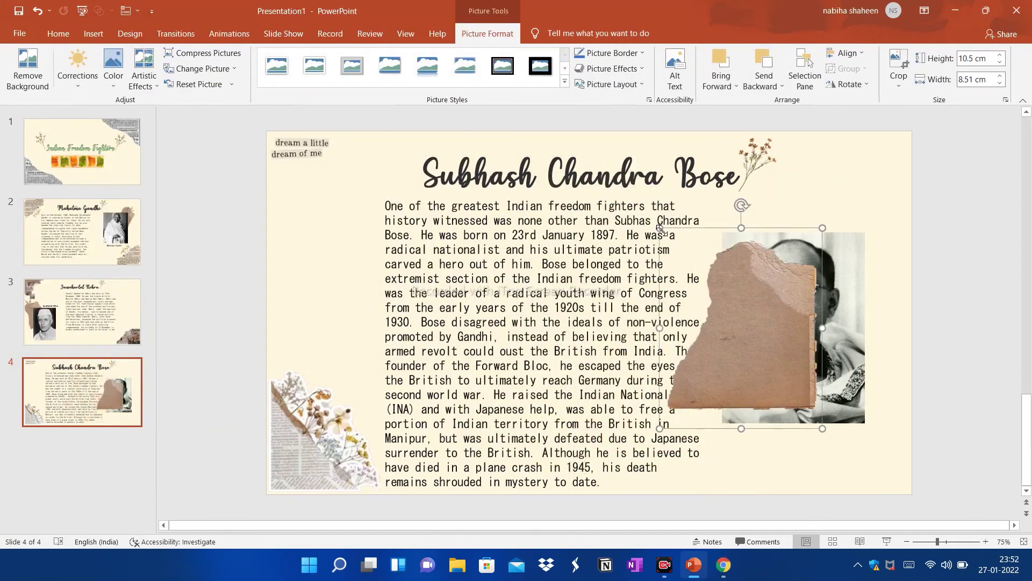
{"action": "left_click_drag", "start_coordinate": [660, 228], "coordinate": [701, 279]}
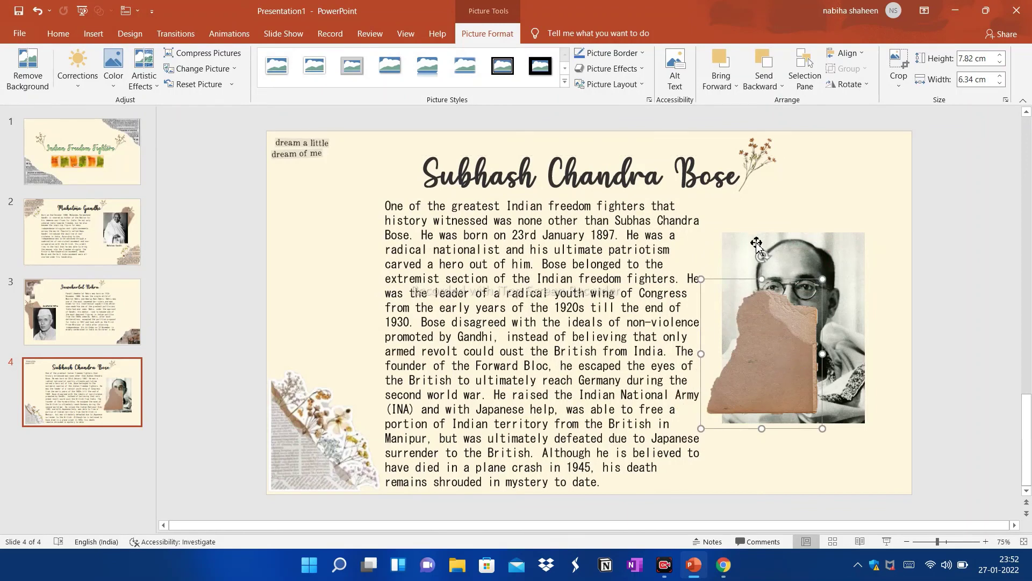
{"action": "left_click_drag", "start_coordinate": [762, 257], "coordinate": [811, 270]}
{"action": "left_click_drag", "start_coordinate": [794, 328], "coordinate": [860, 240]}
- Send the torn paper behind the portrait photo and tilt it slightly more clockwise
{"action": "left_click", "coordinate": [769, 93]}
{"action": "left_click", "coordinate": [780, 102]}
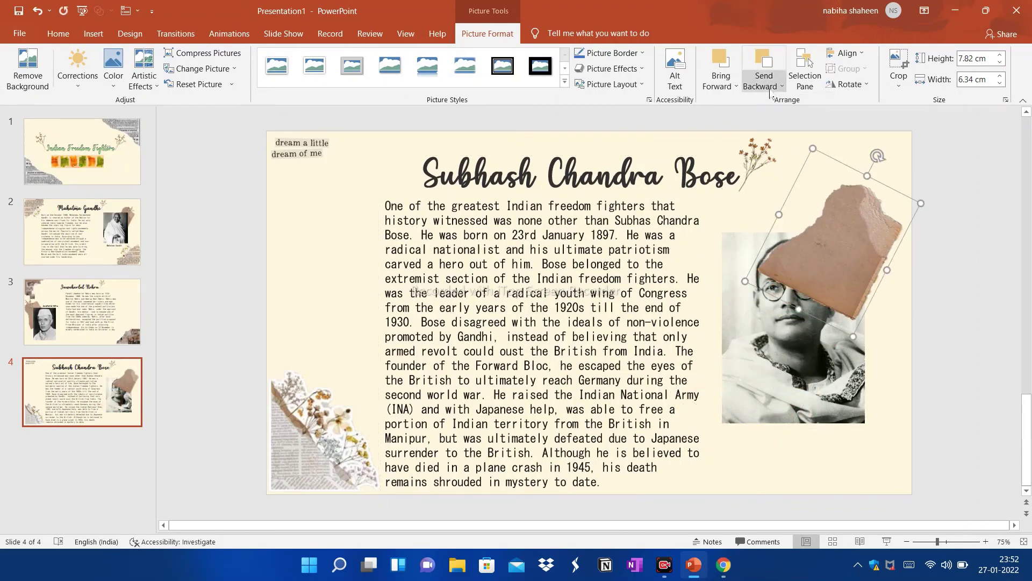
{"action": "left_click", "coordinate": [769, 93]}
{"action": "left_click", "coordinate": [773, 107]}
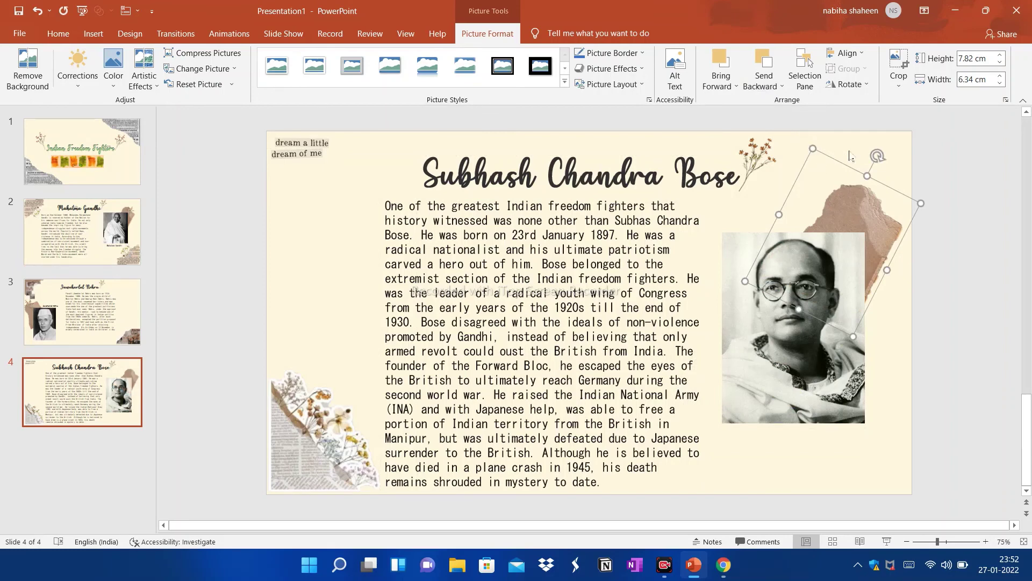
{"action": "left_click_drag", "start_coordinate": [877, 157], "coordinate": [887, 162]}
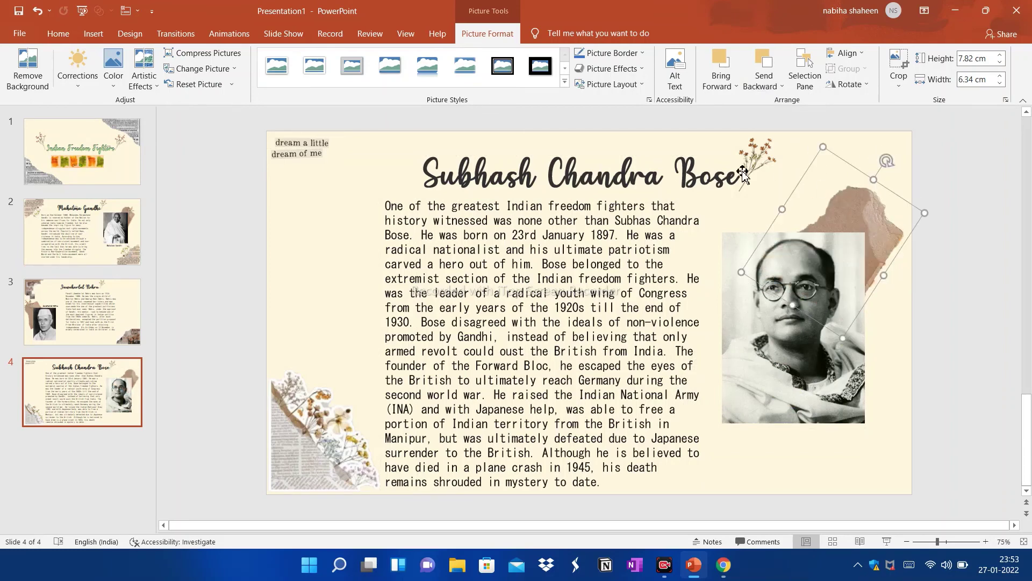
{"action": "left_click", "coordinate": [762, 169]}
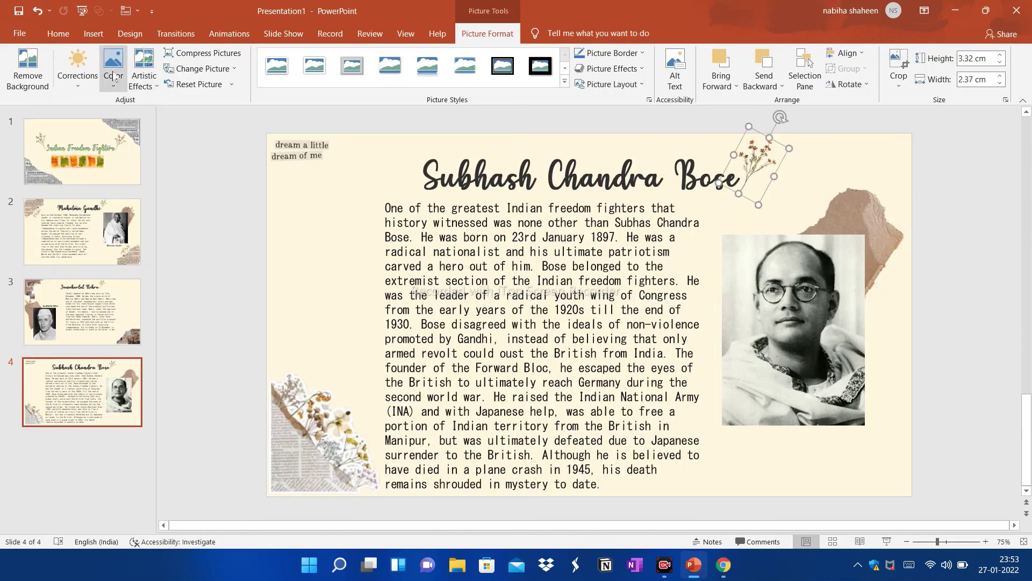
- Place the flower sprig on the torn paper and send it back behind the paper
{"action": "left_click", "coordinate": [58, 33]}
{"action": "key", "text": "ctrl+z"}
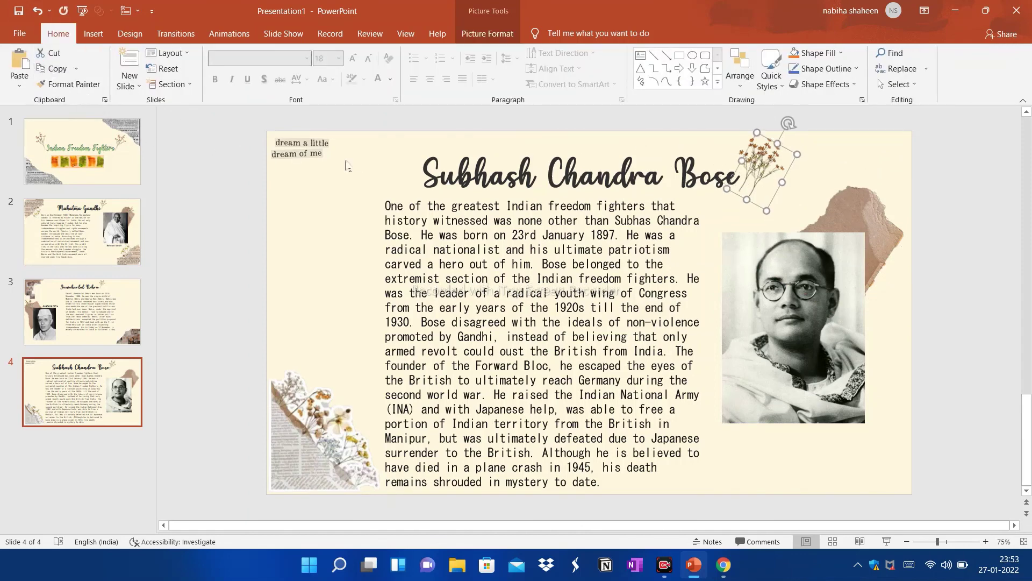
{"action": "mouse_move", "coordinate": [757, 194]}
{"action": "left_mouse_down"}
{"action": "mouse_move", "coordinate": [849, 222]}
{"action": "mouse_move", "coordinate": [865, 253]}
{"action": "left_mouse_up"}
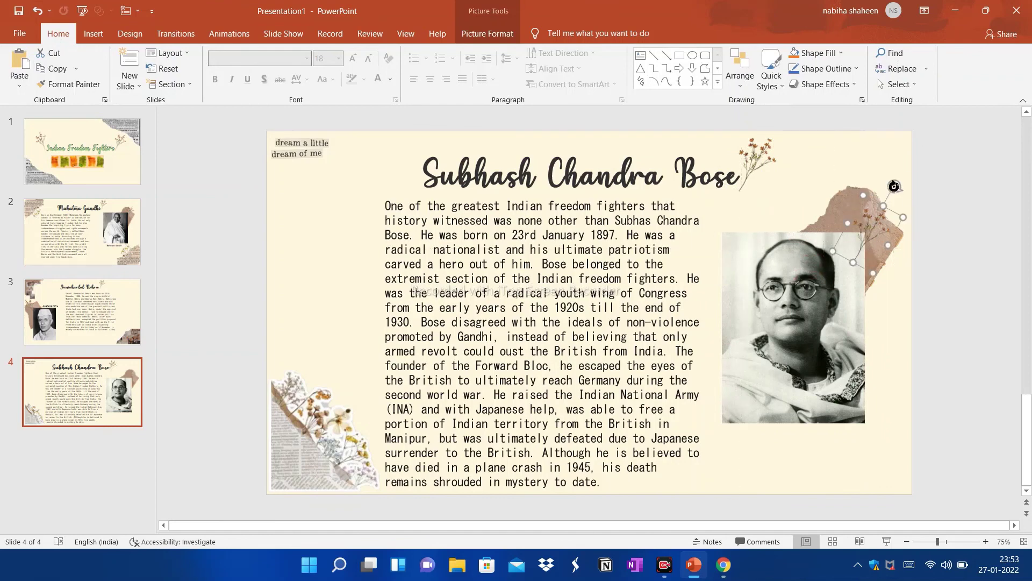
{"action": "left_click_drag", "start_coordinate": [868, 200], "coordinate": [861, 169]}
{"action": "left_click", "coordinate": [488, 34]}
{"action": "left_click", "coordinate": [765, 87]}
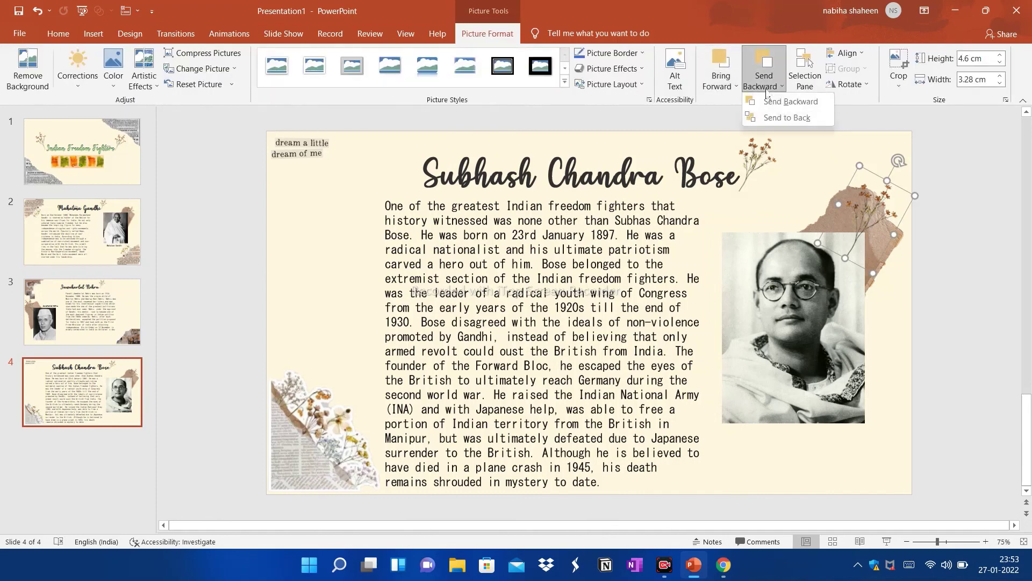
{"action": "left_click", "coordinate": [769, 101]}
{"action": "left_click", "coordinate": [766, 86]}
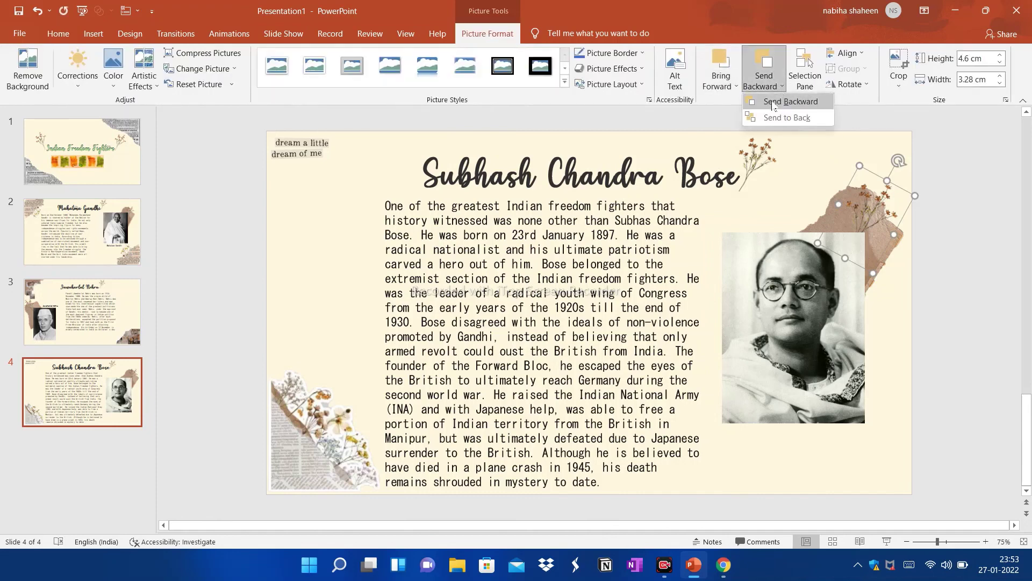
{"action": "left_click", "coordinate": [773, 101]}
- Nudge the torn paper into place and bring the sprig forward to rest on it
{"action": "left_click", "coordinate": [882, 186]}
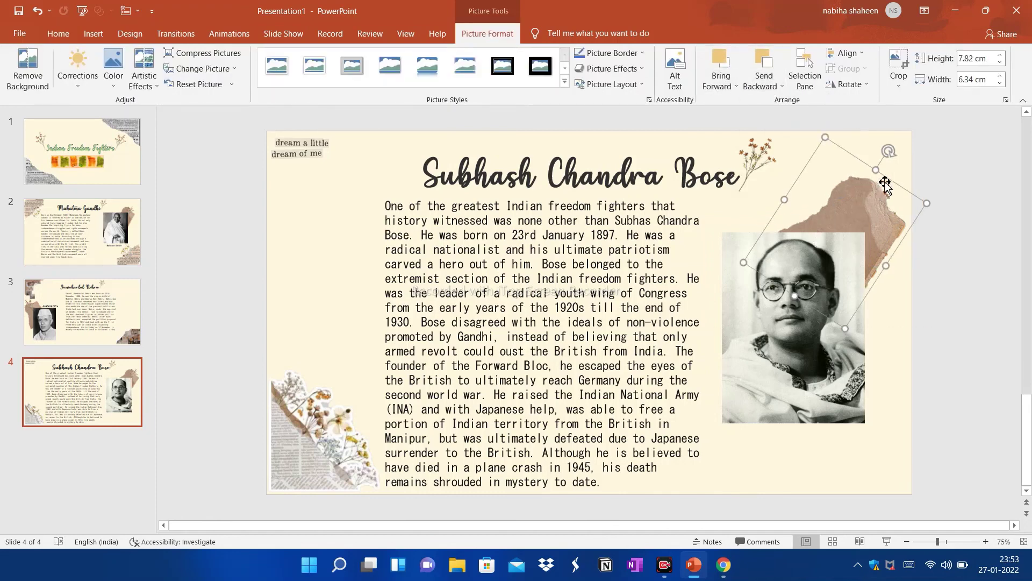
{"action": "left_click_drag", "start_coordinate": [872, 209], "coordinate": [873, 221]}
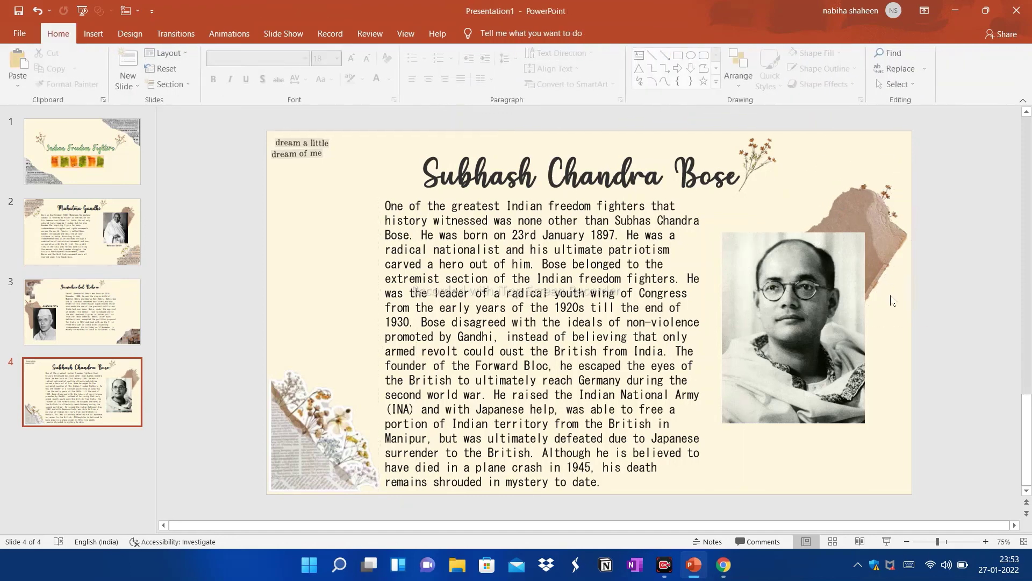
{"action": "mouse_move", "coordinate": [890, 191]}
{"action": "left_mouse_down"}
{"action": "mouse_move", "coordinate": [892, 182]}
{"action": "mouse_move", "coordinate": [839, 201]}
{"action": "mouse_move", "coordinate": [874, 137]}
{"action": "left_mouse_up"}
{"action": "key", "text": "ctrl+z"}
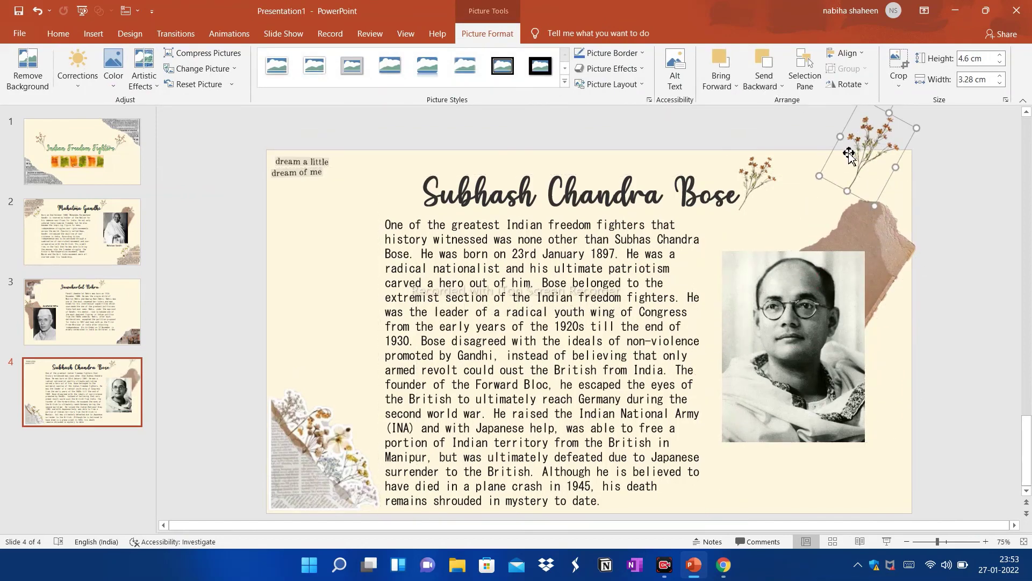
{"action": "mouse_move", "coordinate": [860, 161]}
{"action": "left_mouse_down"}
{"action": "mouse_move", "coordinate": [845, 170]}
{"action": "mouse_move", "coordinate": [875, 253]}
{"action": "left_mouse_up"}
{"action": "left_click", "coordinate": [723, 81]}
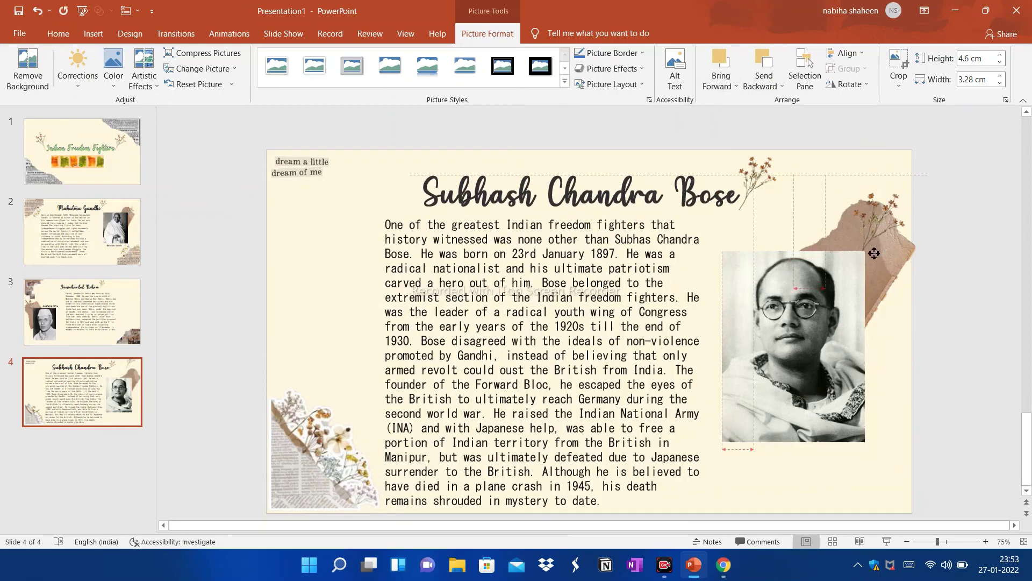
{"action": "left_click", "coordinate": [928, 223]}
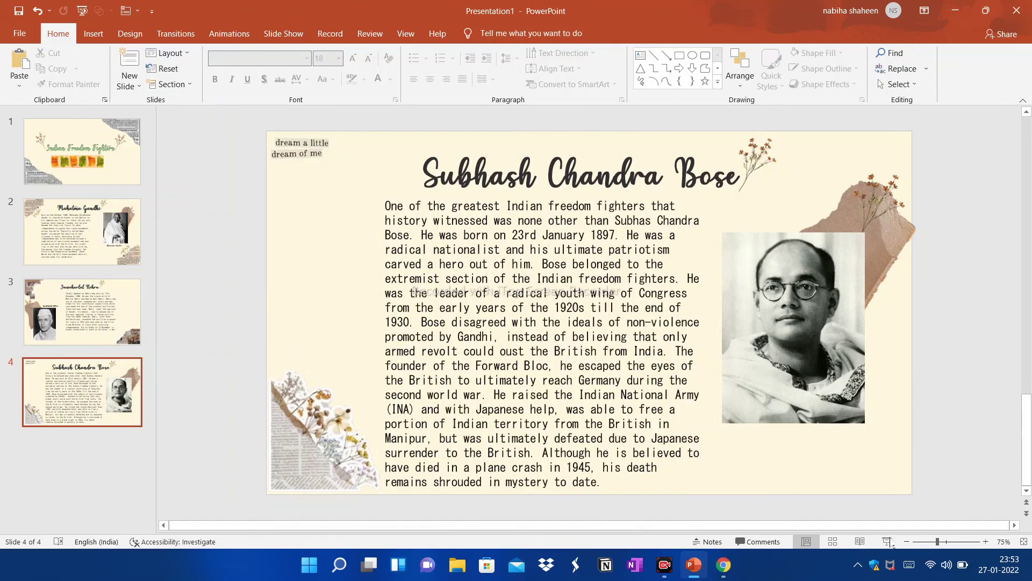
- Paste the 'Subhash Chandra Bose' caption and centre it beneath the portrait
{"action": "type", "text": "Subhash Chandra Bose"}
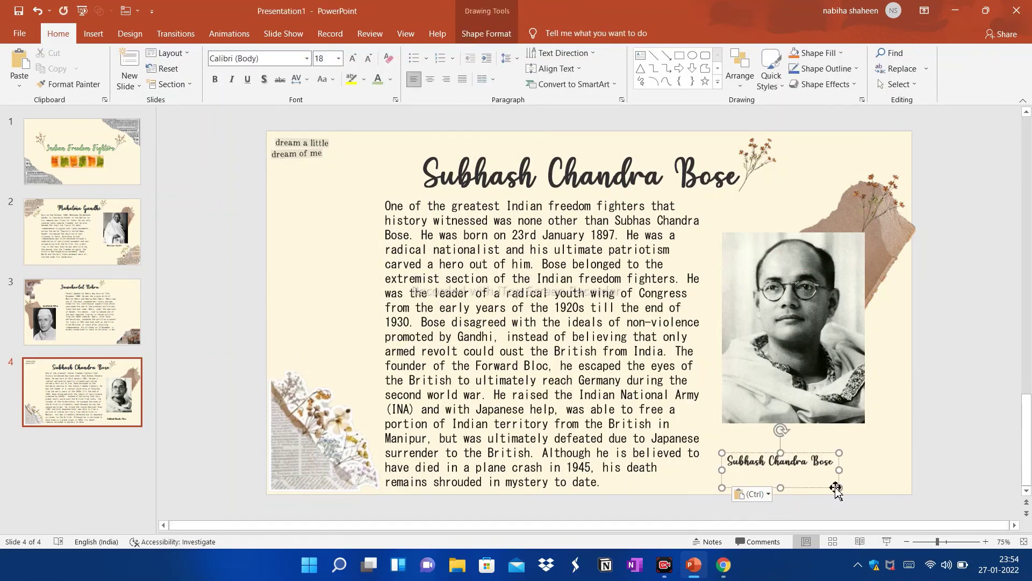
{"action": "left_click_drag", "start_coordinate": [831, 488], "coordinate": [845, 476]}
{"action": "left_click", "coordinate": [948, 406]}
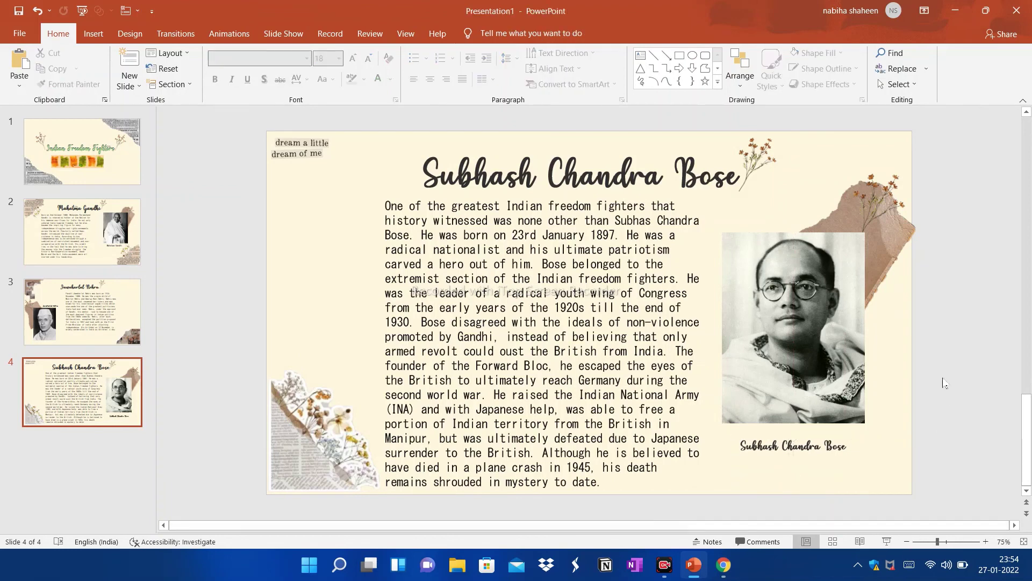
{"action": "scroll", "coordinate": [975, 301], "scroll_direction": "up", "scroll_amount": 10}
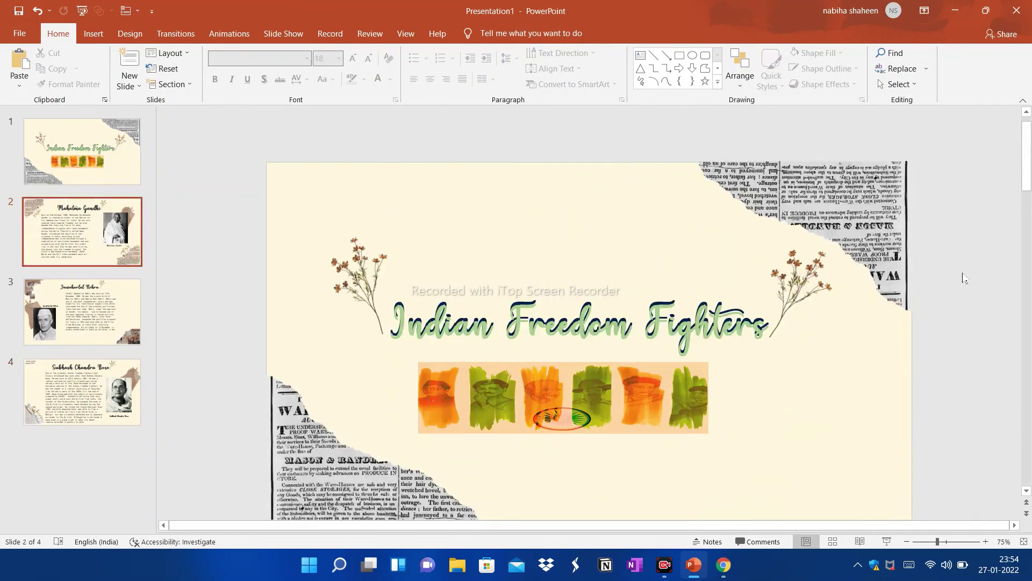
{"action": "scroll", "coordinate": [965, 277], "scroll_direction": "down", "scroll_amount": 10}
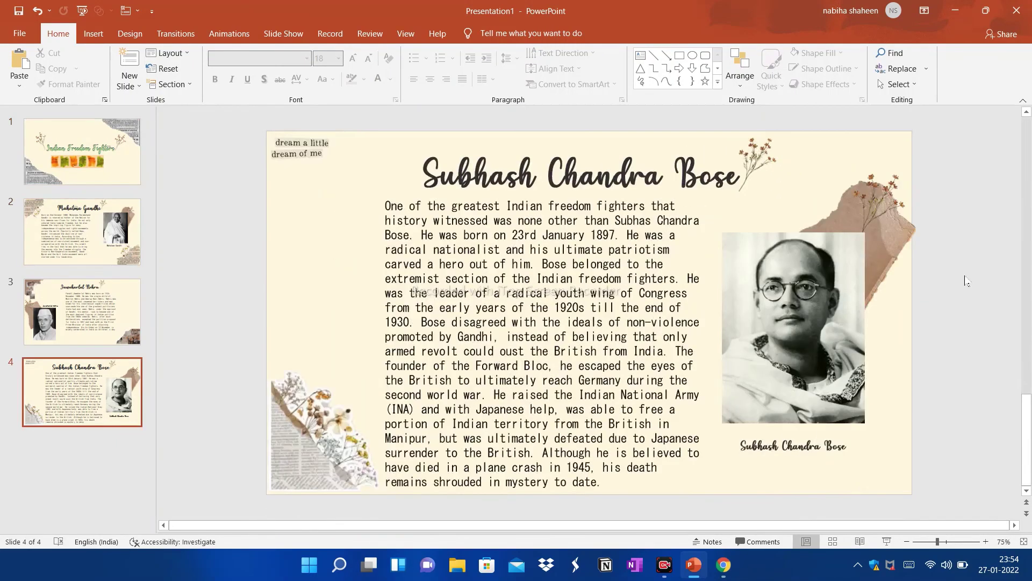